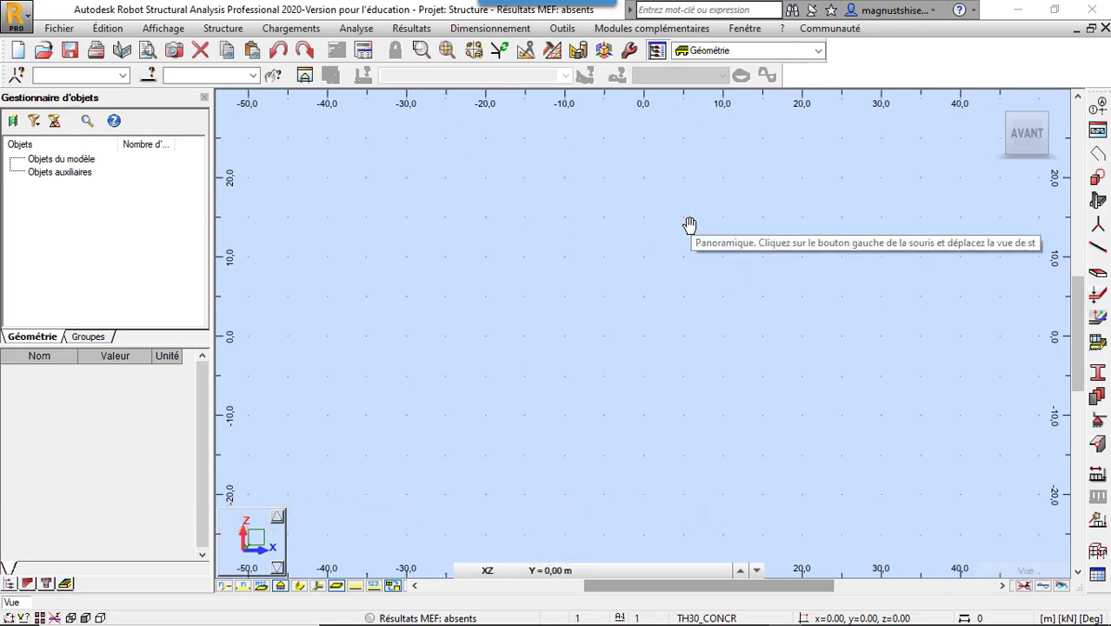
# Start the Cartesian construction lines and add X-axis lines from position 0 with one repetition at 3.5 m spacing
pyautogui.click(1099, 108)
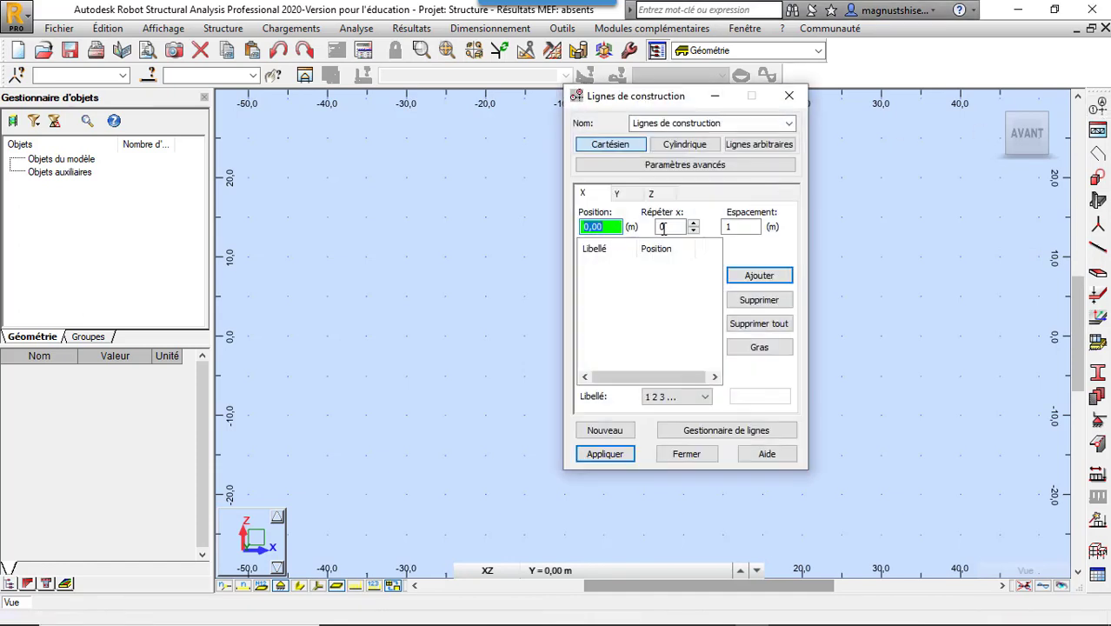
pyautogui.click(693, 222)
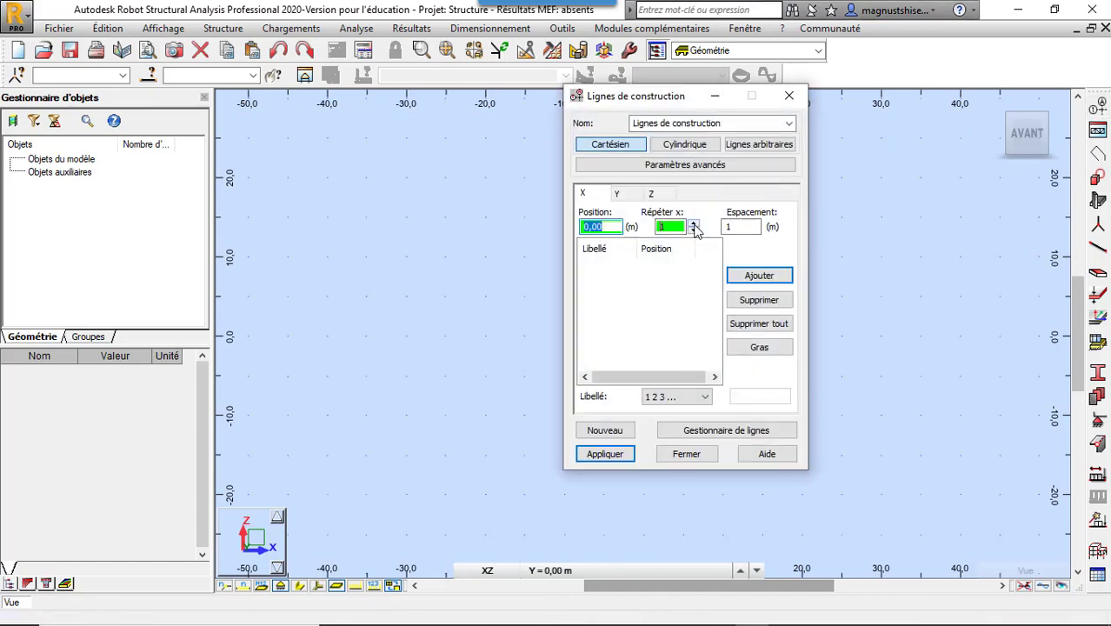
pyautogui.click(744, 229)
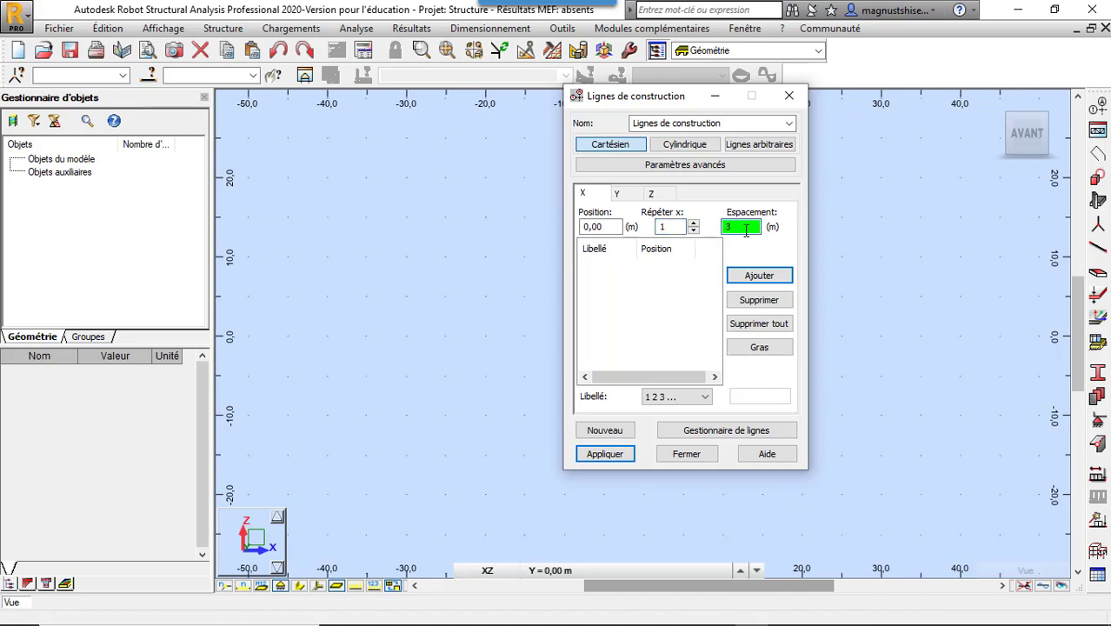
pyautogui.click(758, 276)
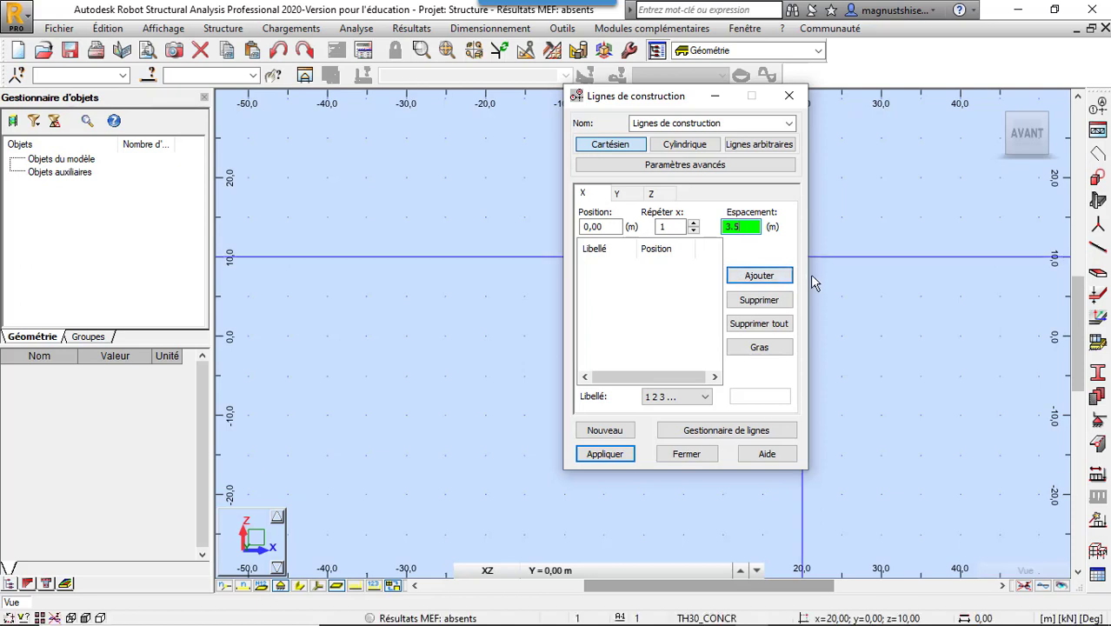
pyautogui.click(770, 278)
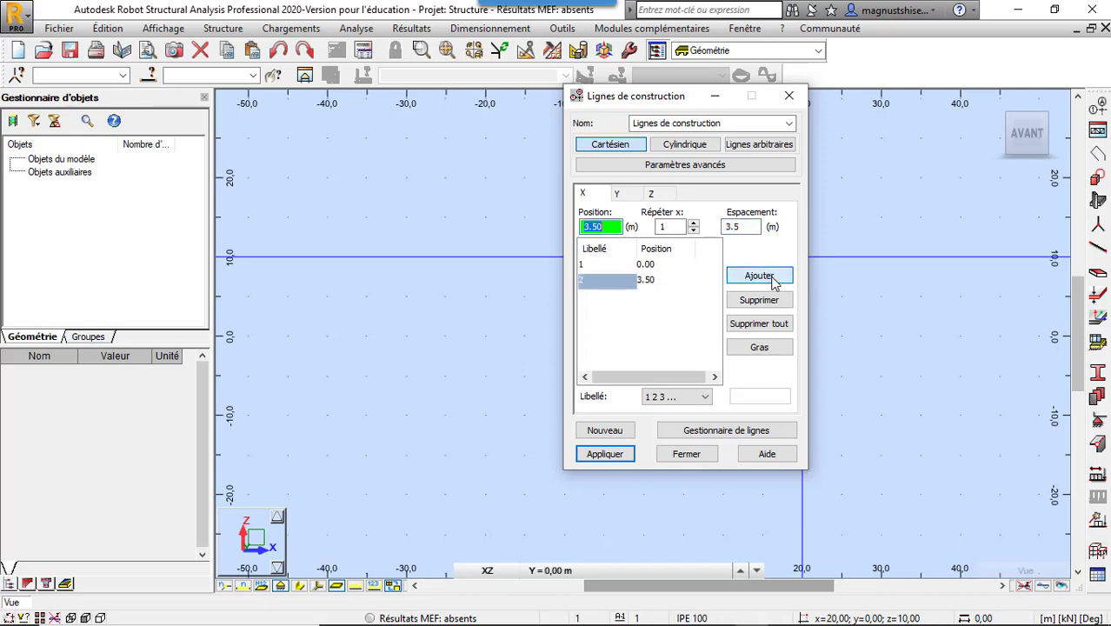
# Add three more X-axis construction lines at 3 m spacing, starting from the 3.50 m position
pyautogui.doubleClick(669, 227)
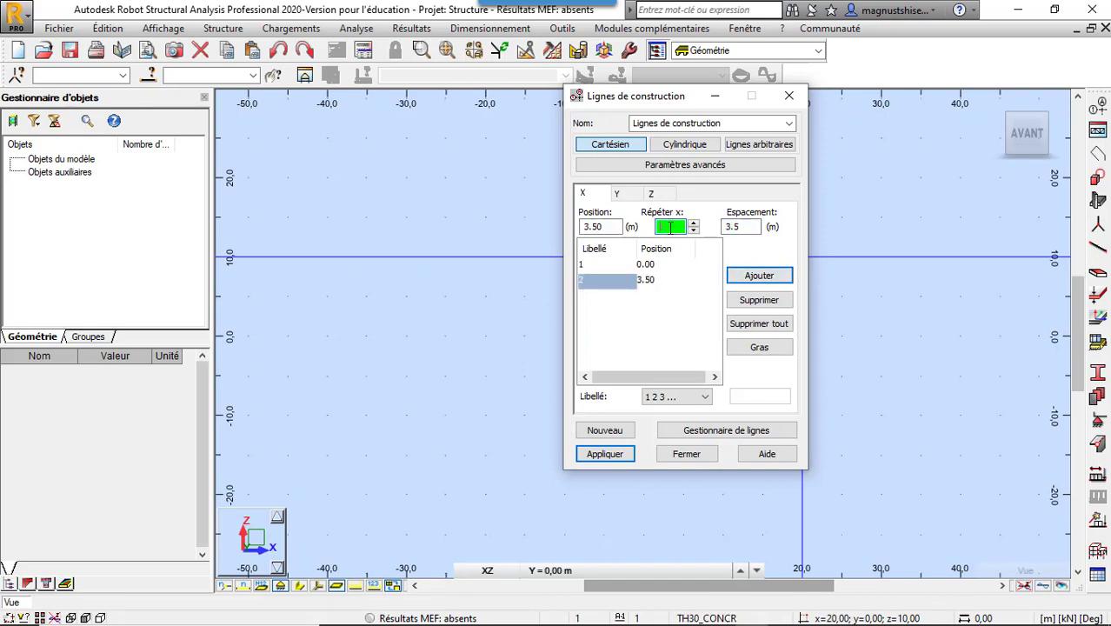
pyautogui.press('BackSpace')
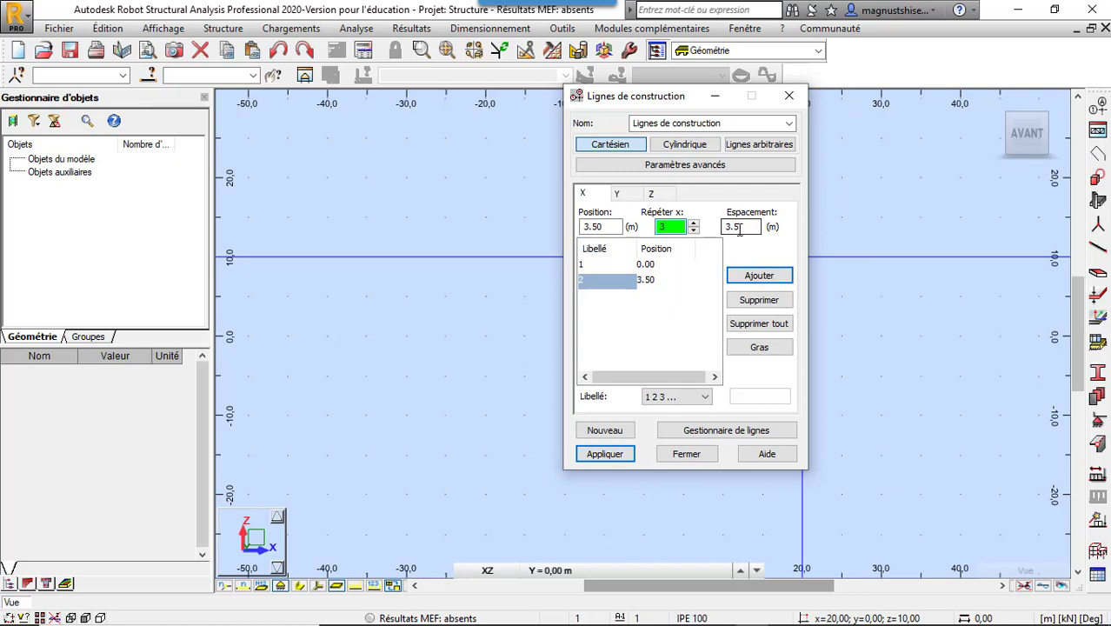
pyautogui.click(739, 228)
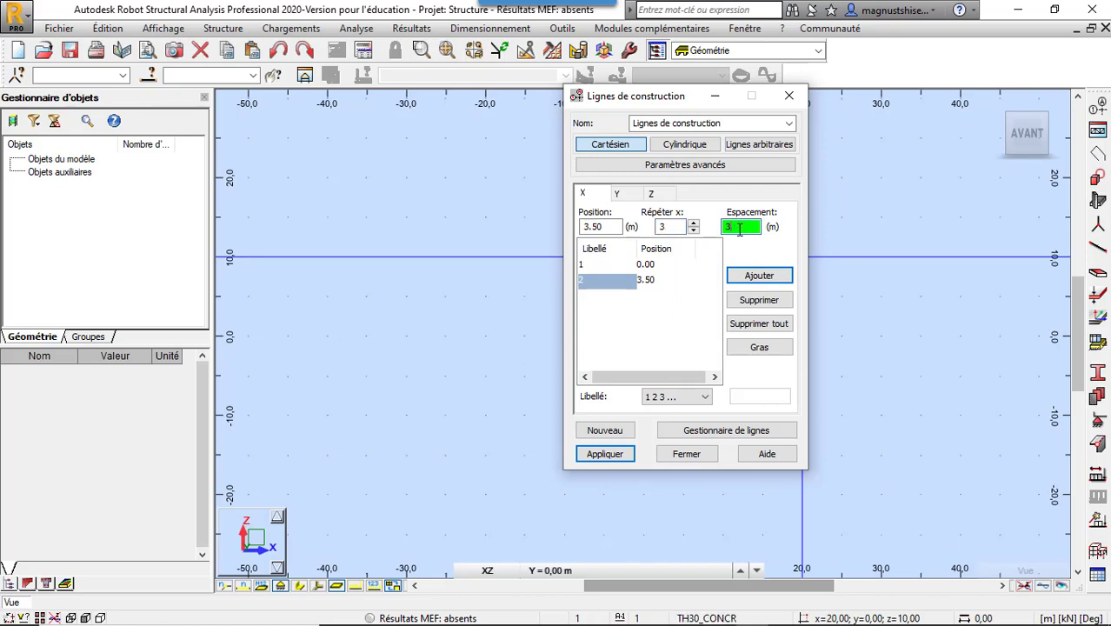
pyautogui.click(763, 278)
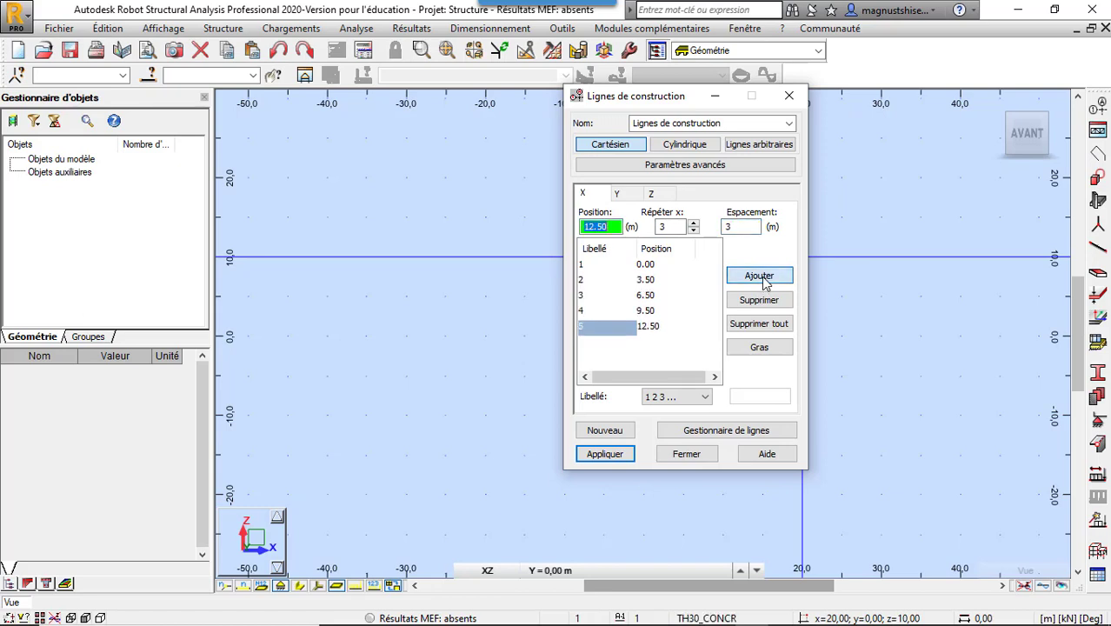
# Add one last X-axis construction line with a single repetition at 3.5 m spacing
pyautogui.click(666, 227)
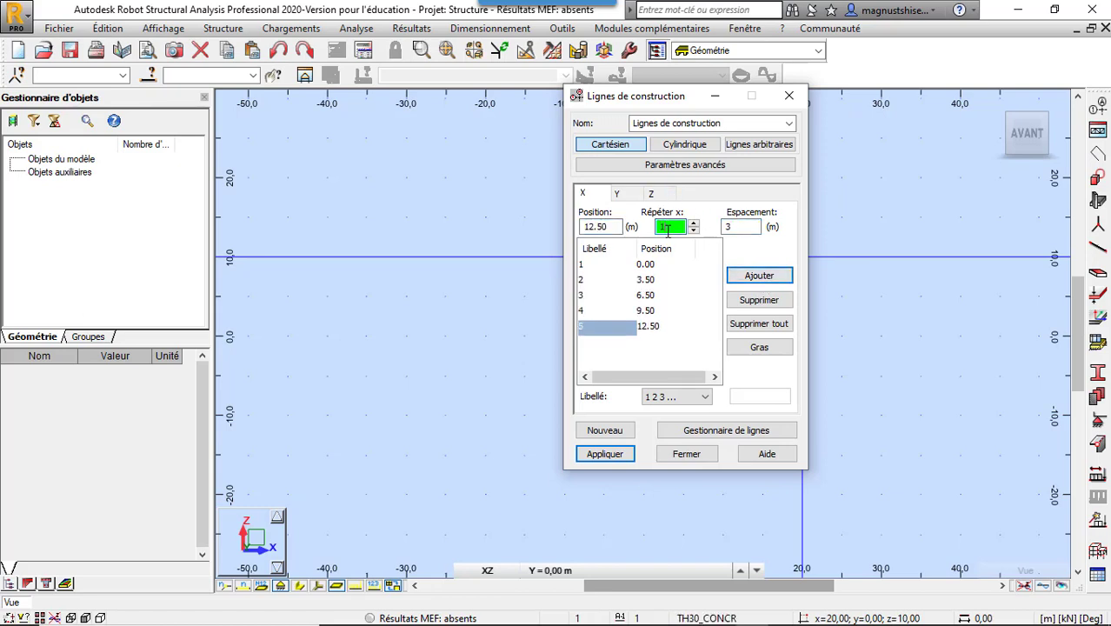
pyautogui.write('1')
pyautogui.click(735, 227)
pyautogui.click(735, 227)
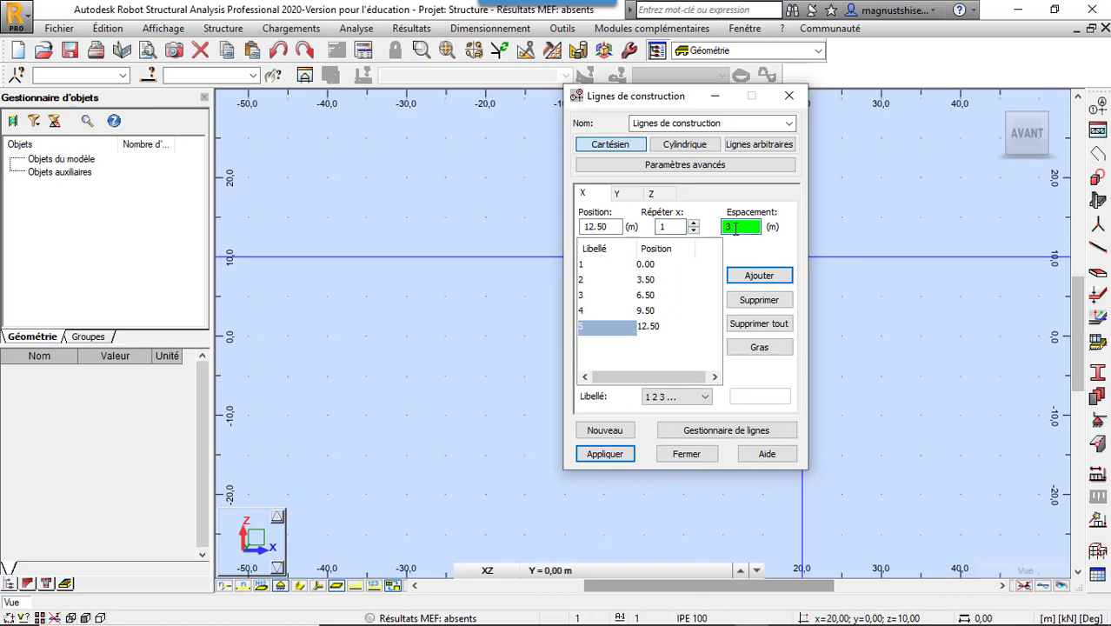
pyautogui.write('3.5')
pyautogui.click(752, 277)
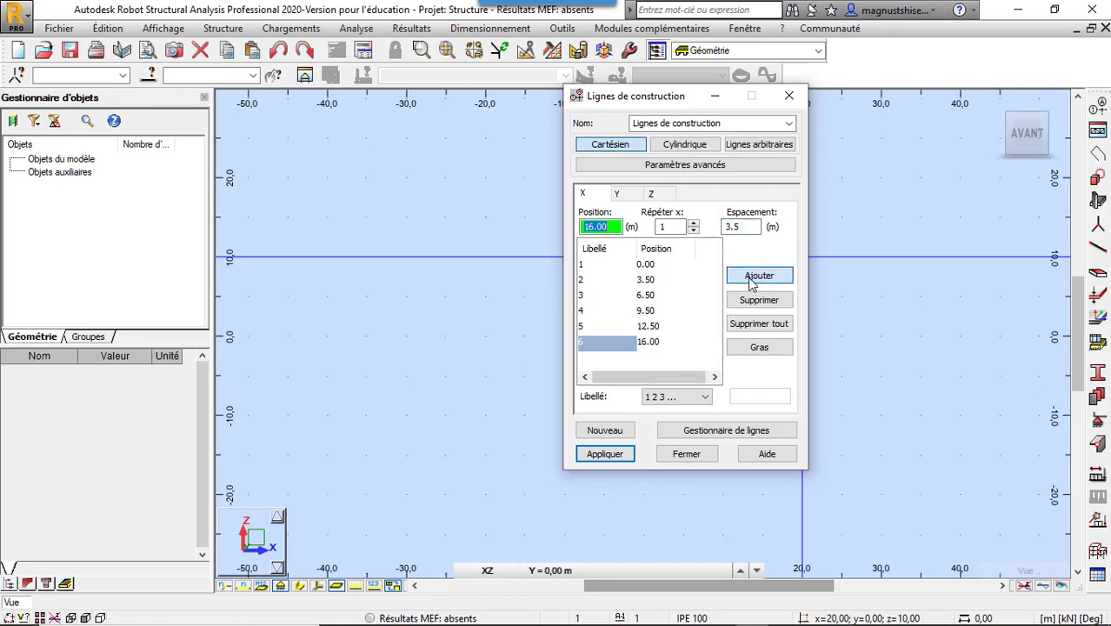
# Add Y-axis construction lines from position 0 with one repetition at 7 m spacing
pyautogui.click(633, 196)
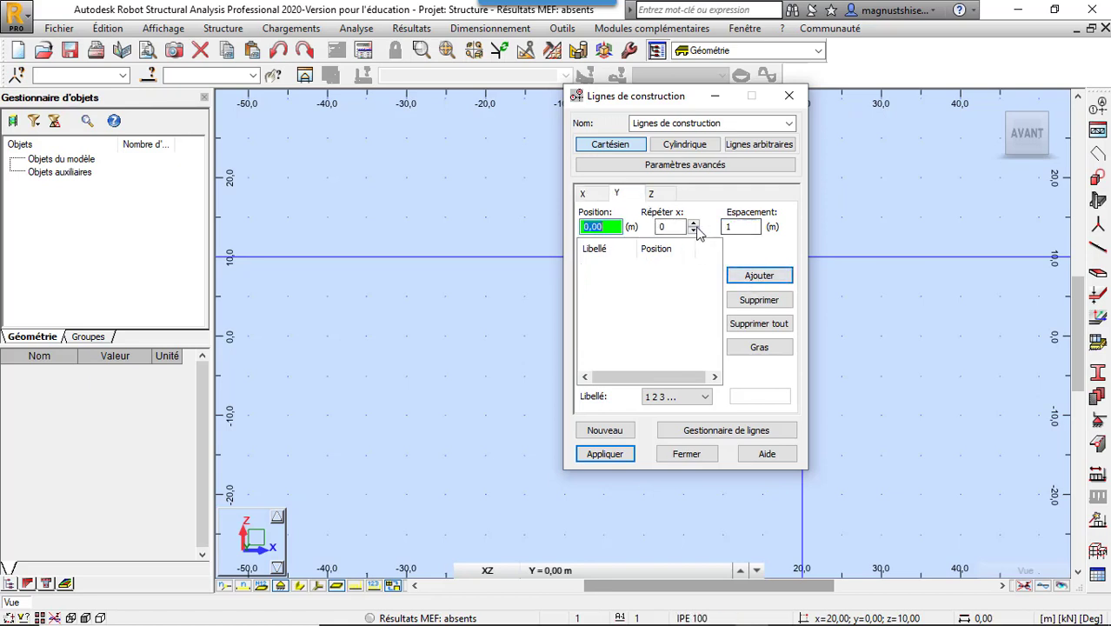
pyautogui.click(694, 225)
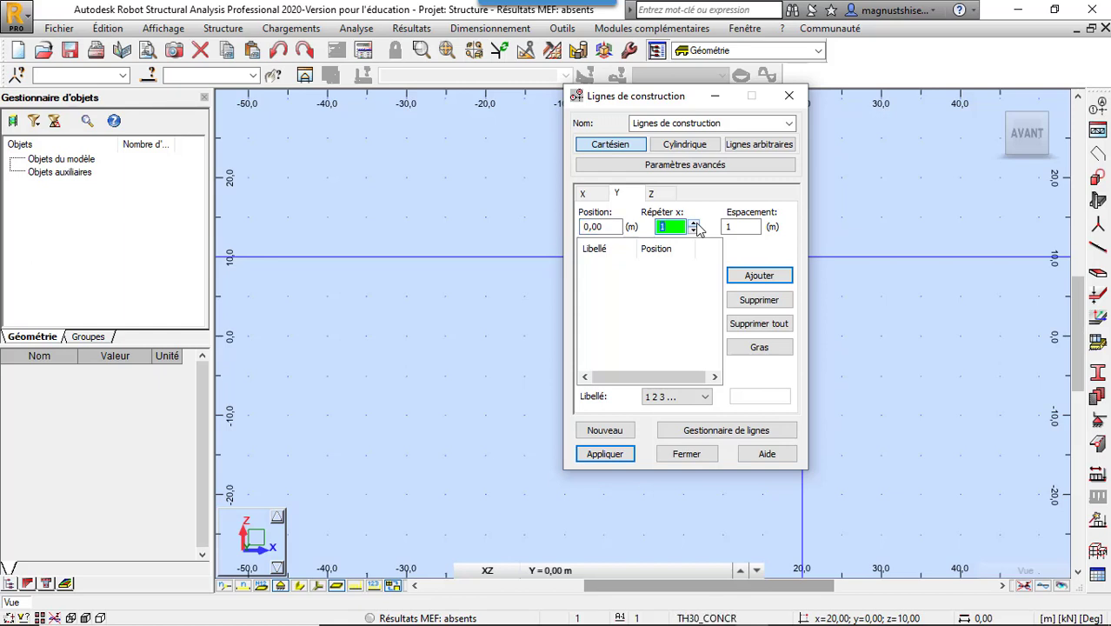
pyautogui.click(744, 228)
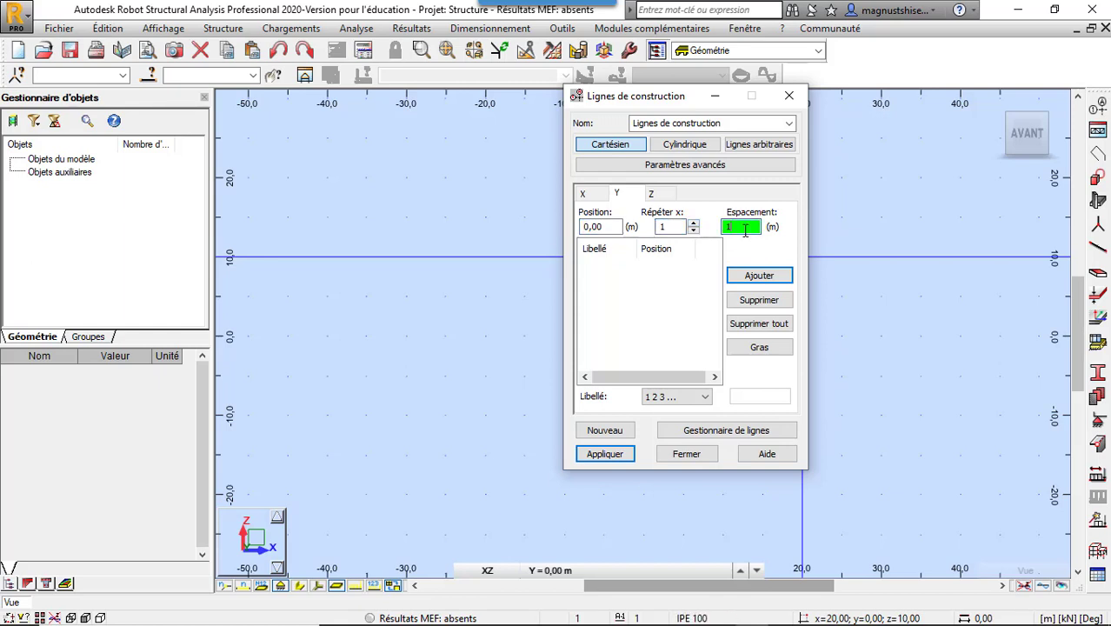
pyautogui.click(745, 276)
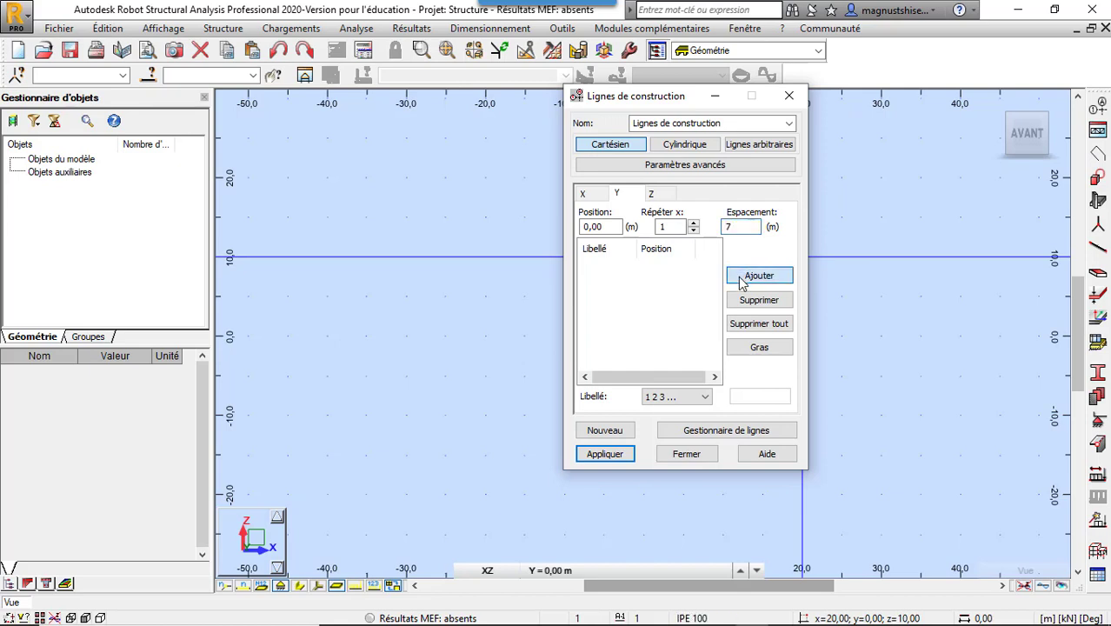
# Add two further Y-axis construction lines, the first at 10 m spacing and the second at 7 m spacing
pyautogui.click(746, 225)
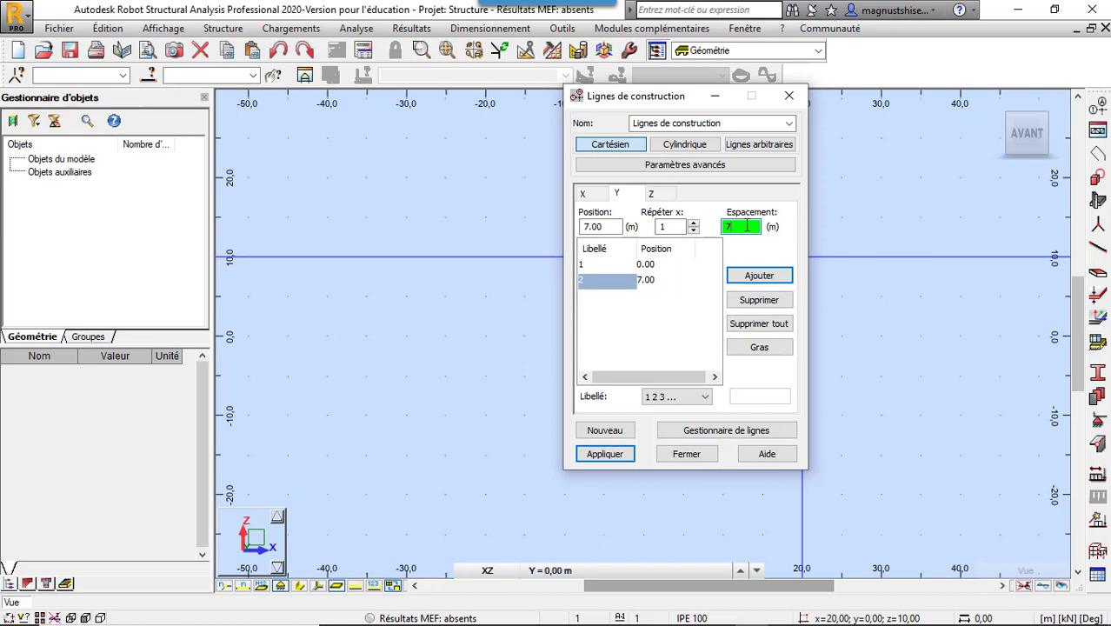
pyautogui.press('BackSpace')
pyautogui.click(745, 276)
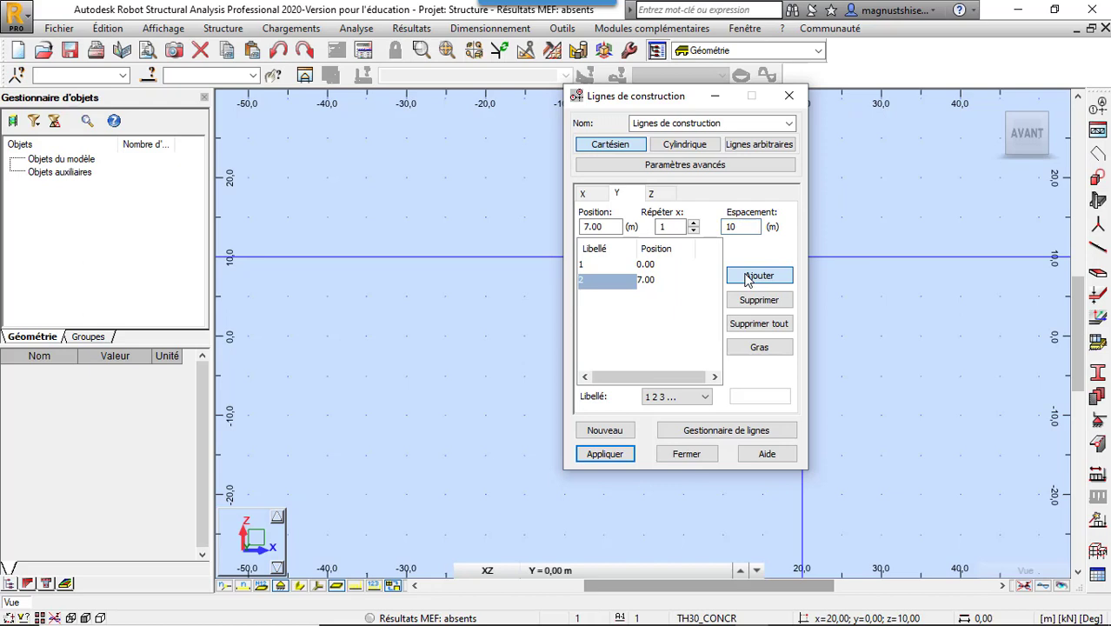
pyautogui.click(736, 227)
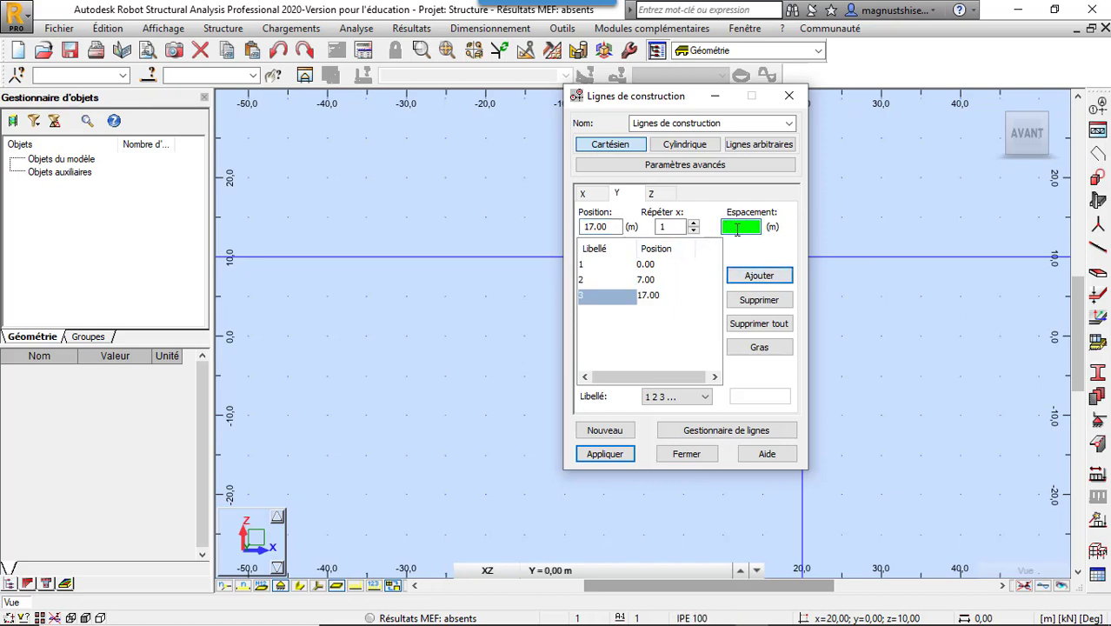
pyautogui.click(744, 278)
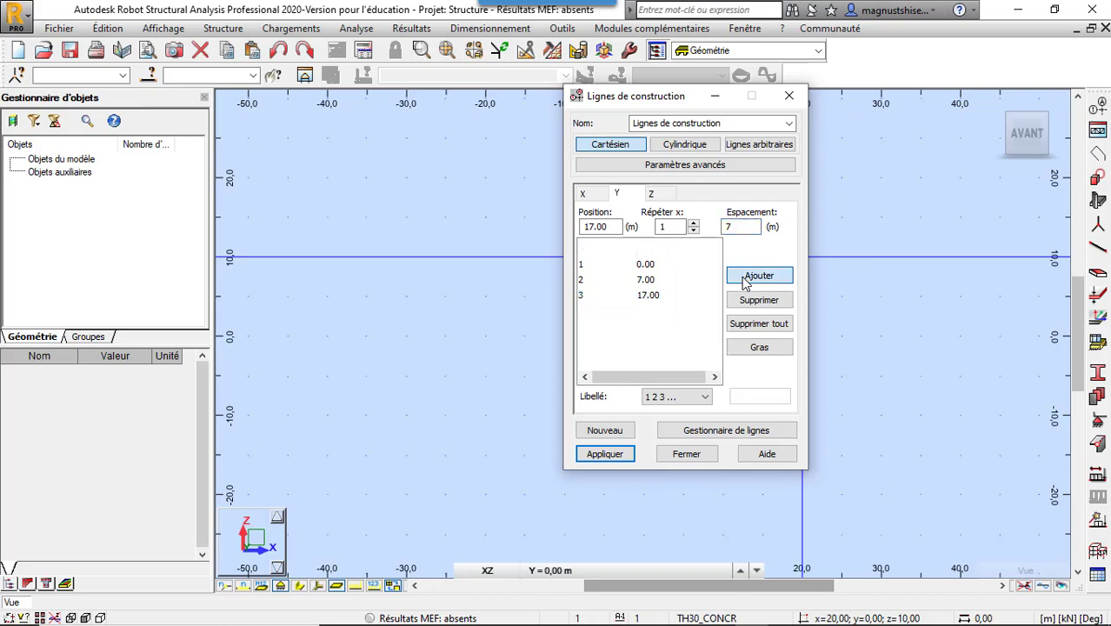
# Add Z-axis construction lines from position 0 with one repetition at 0.3 m spacing
pyautogui.click(663, 197)
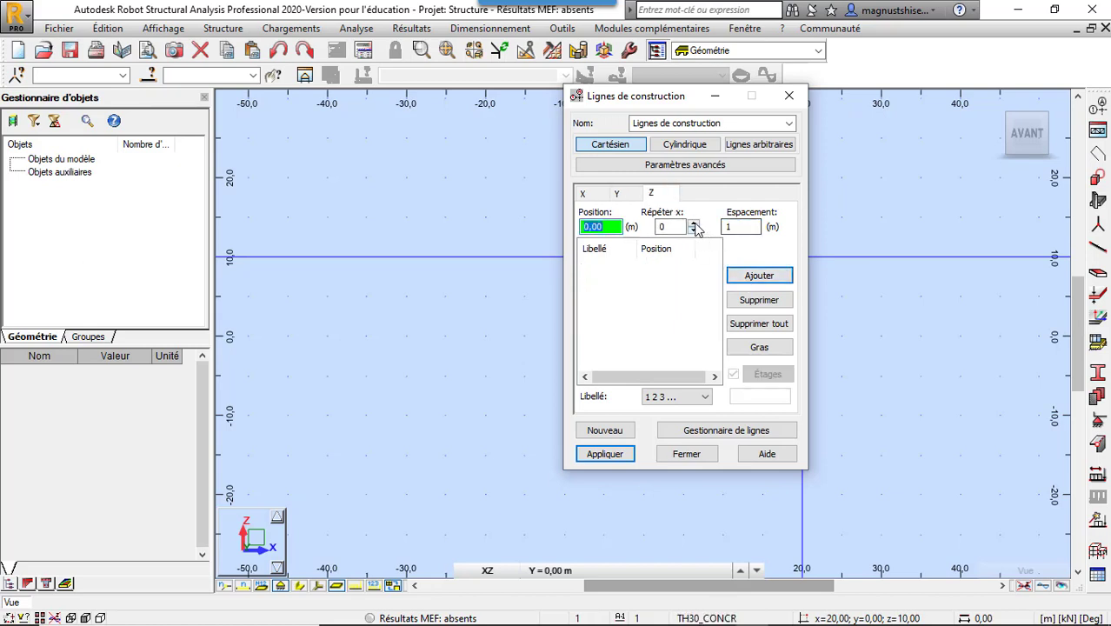
pyautogui.click(694, 223)
pyautogui.doubleClick(740, 228)
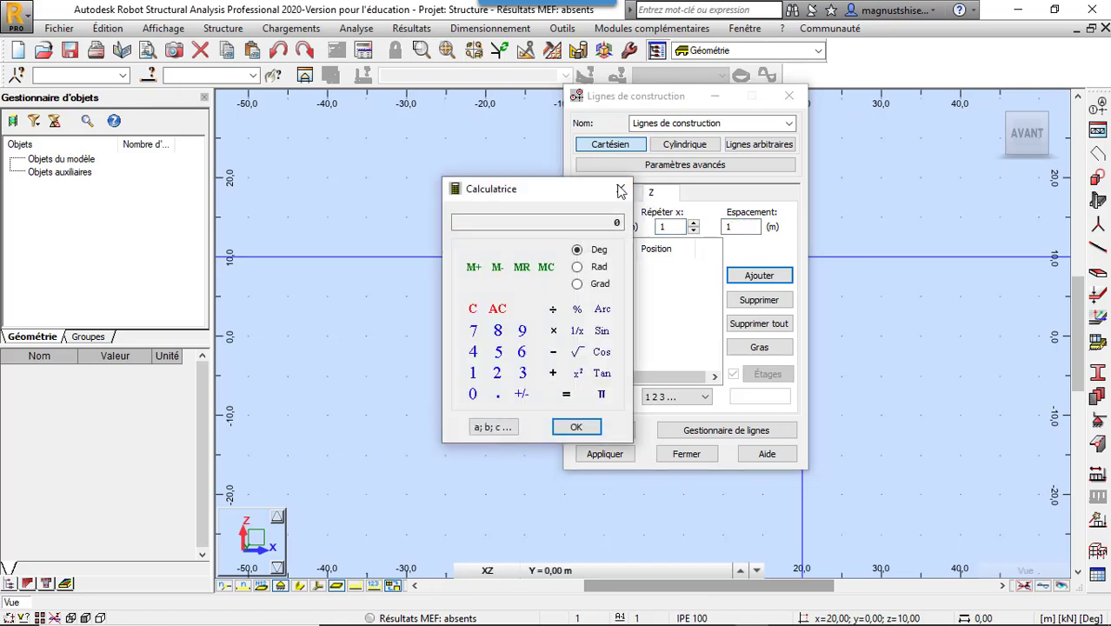
pyautogui.click(619, 193)
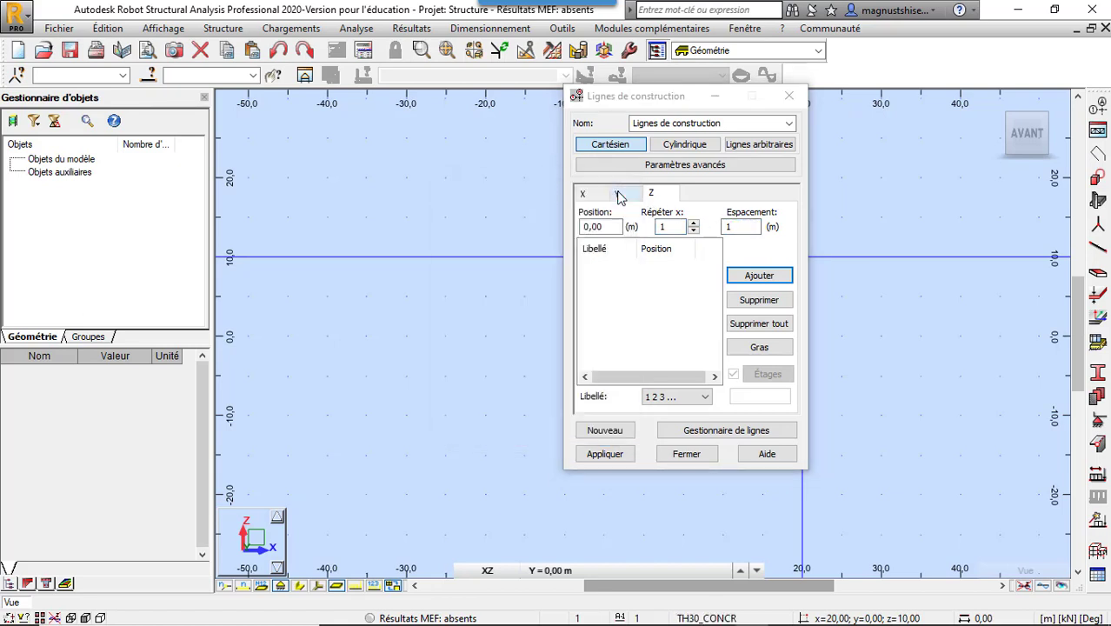
pyautogui.click(730, 226)
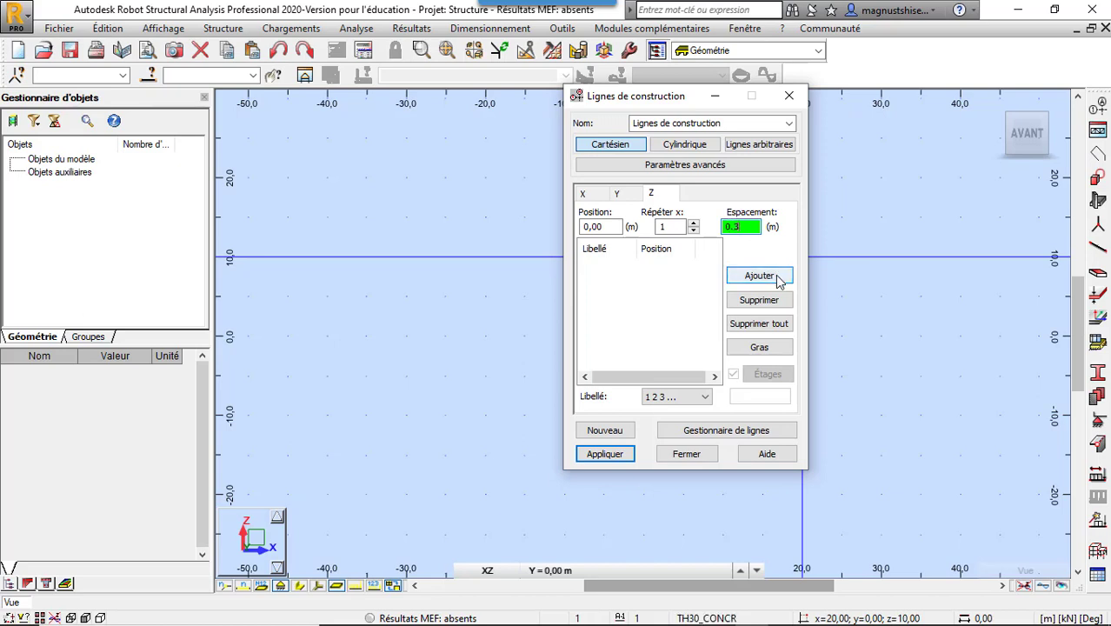
pyautogui.click(759, 275)
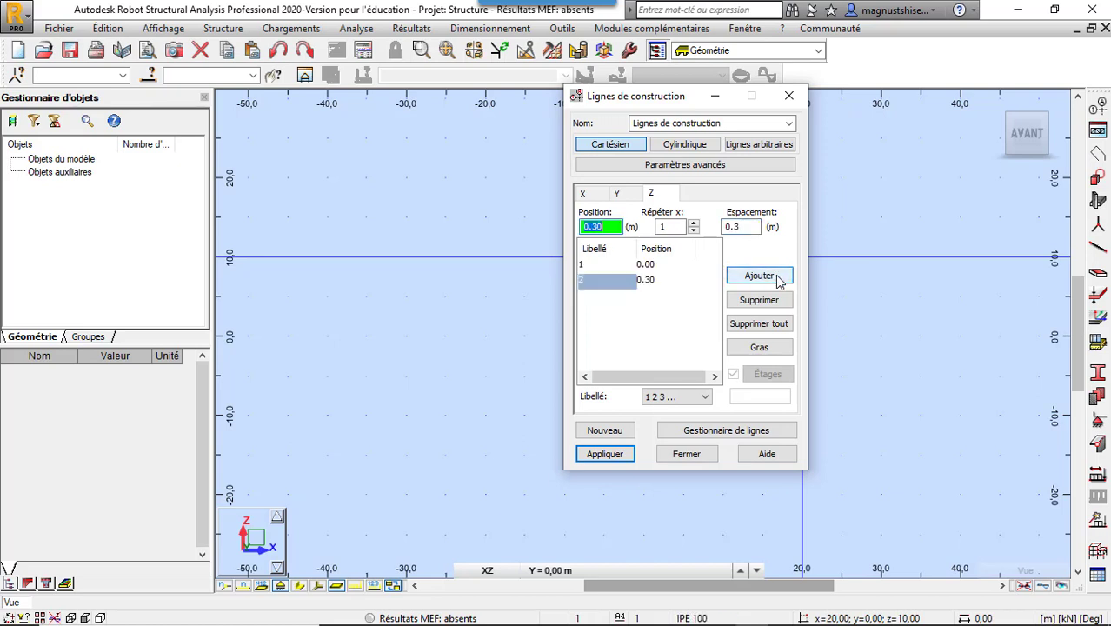
# Add a Z-axis construction line 4 m above the 0.00 level
pyautogui.click(632, 265)
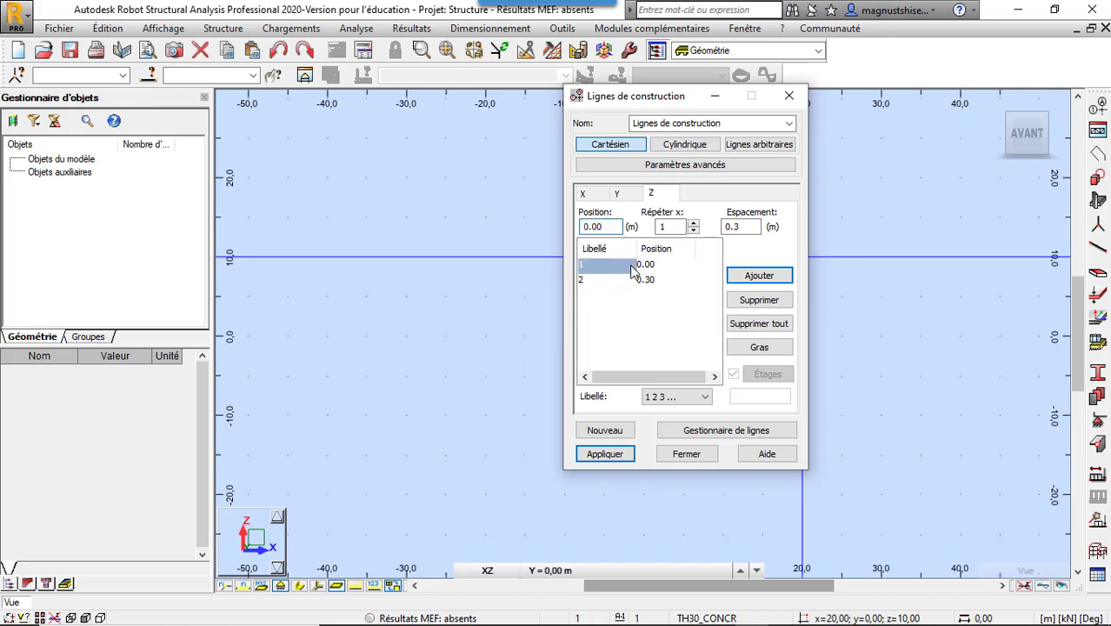
pyautogui.doubleClick(752, 228)
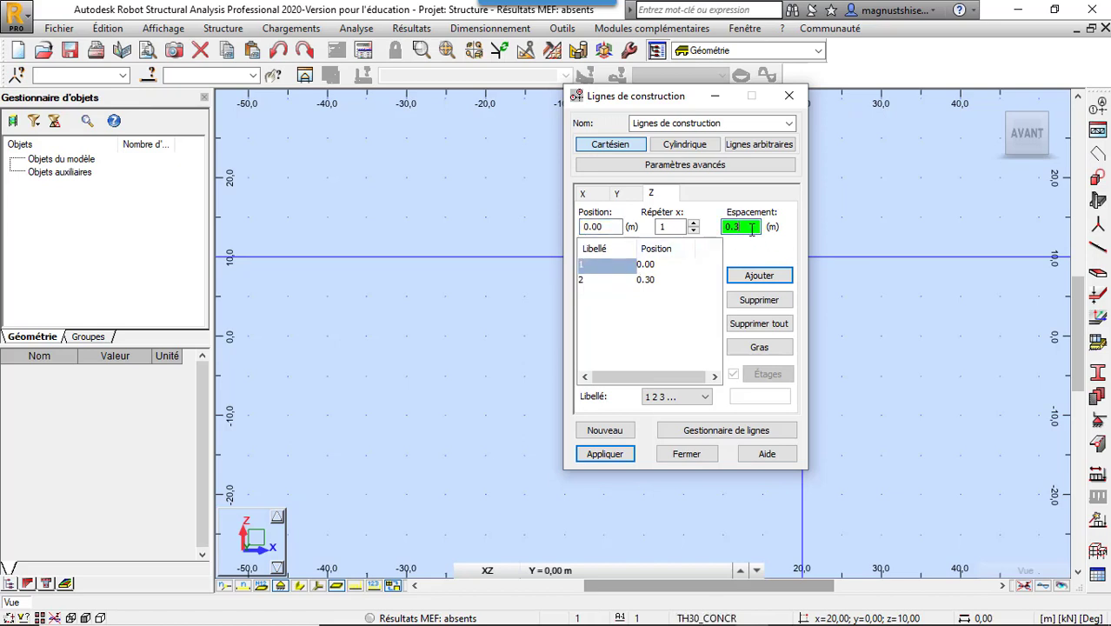
pyautogui.write('0')
pyautogui.write('4')
pyautogui.click(763, 275)
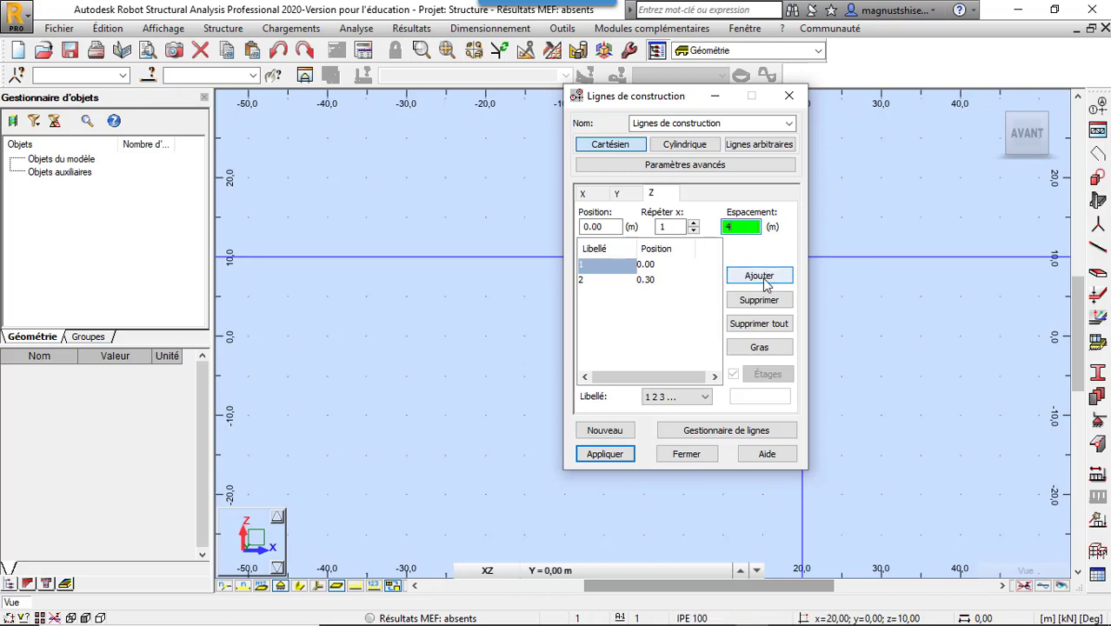
# Label the Z-axis construction lines by value (Valeur) and the Y-axis lines with letters (A B C)
pyautogui.click(682, 396)
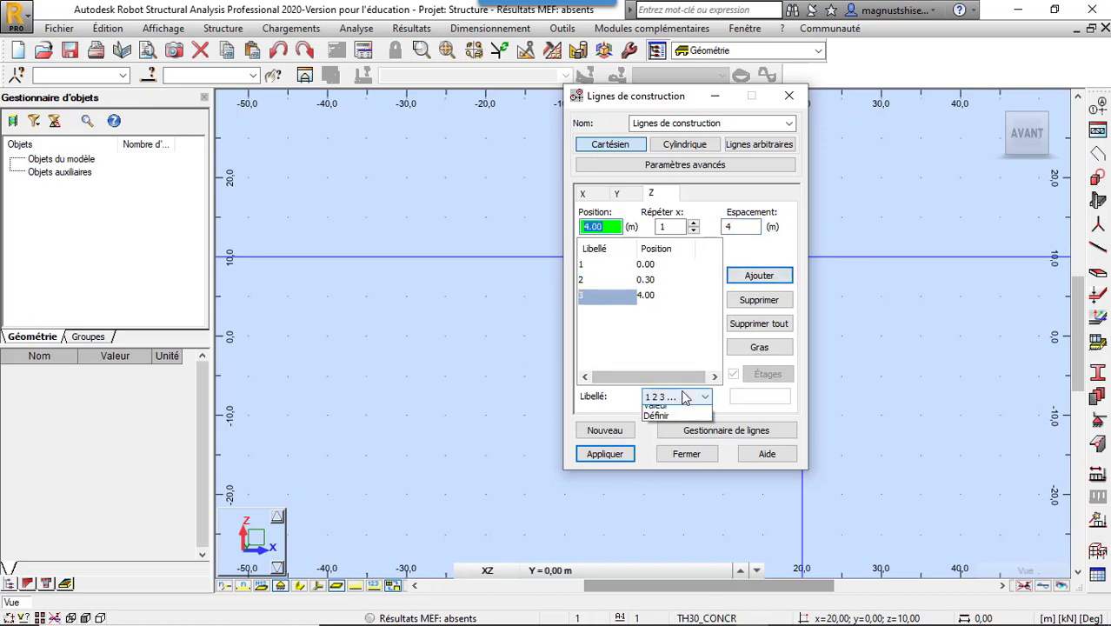
pyautogui.click(678, 435)
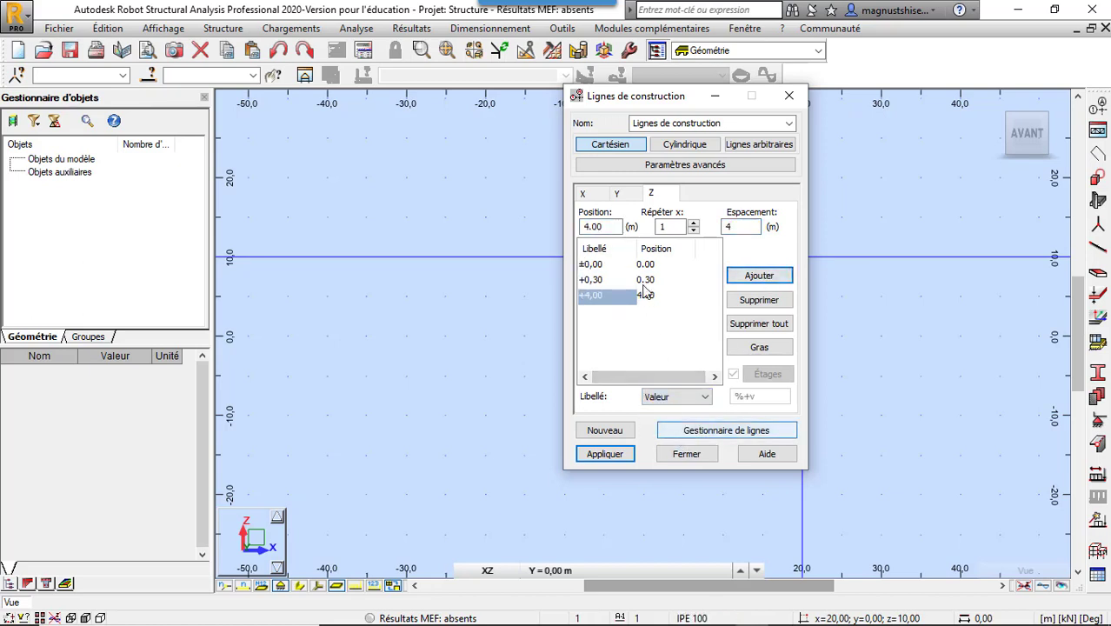
pyautogui.click(619, 193)
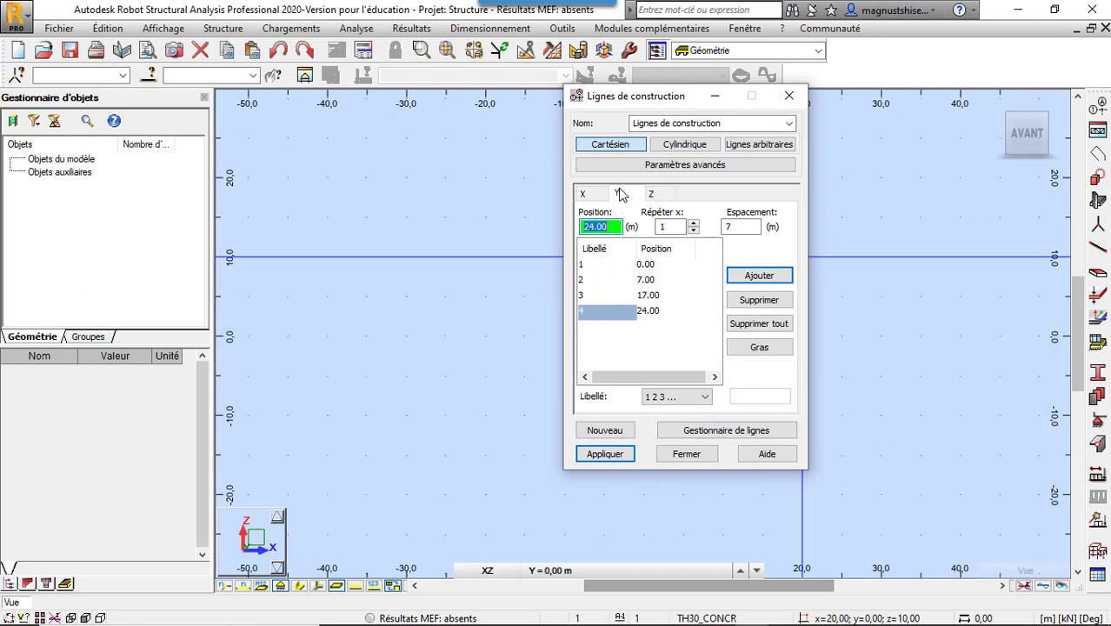
pyautogui.click(665, 396)
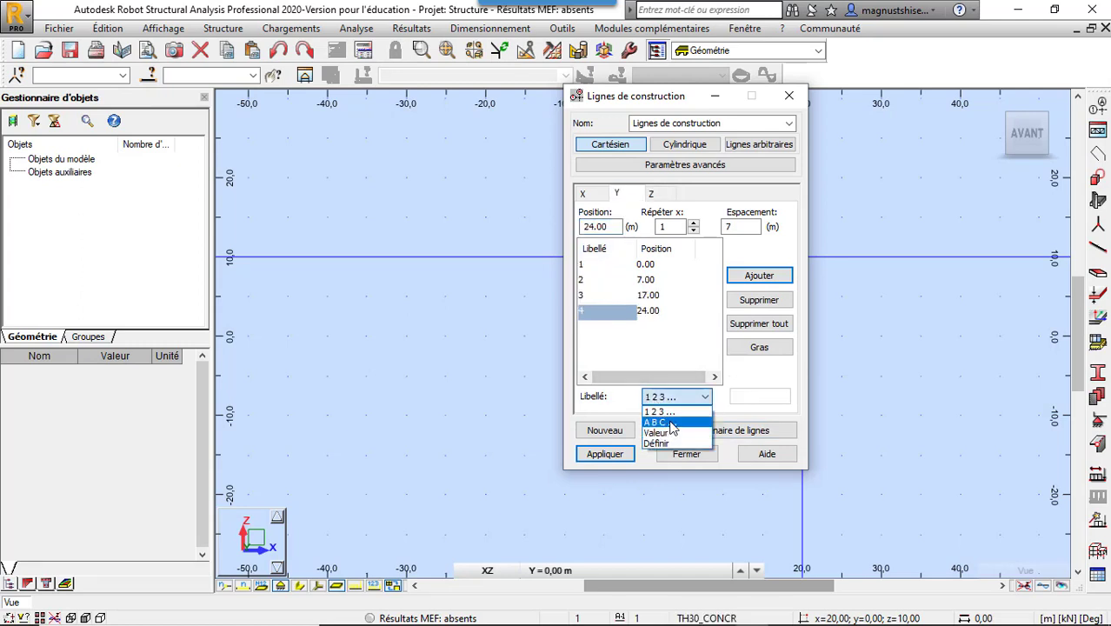
pyautogui.click(668, 423)
# Apply the construction lines, close their definition dialog and display the grid in the 3D home view
pyautogui.click(604, 453)
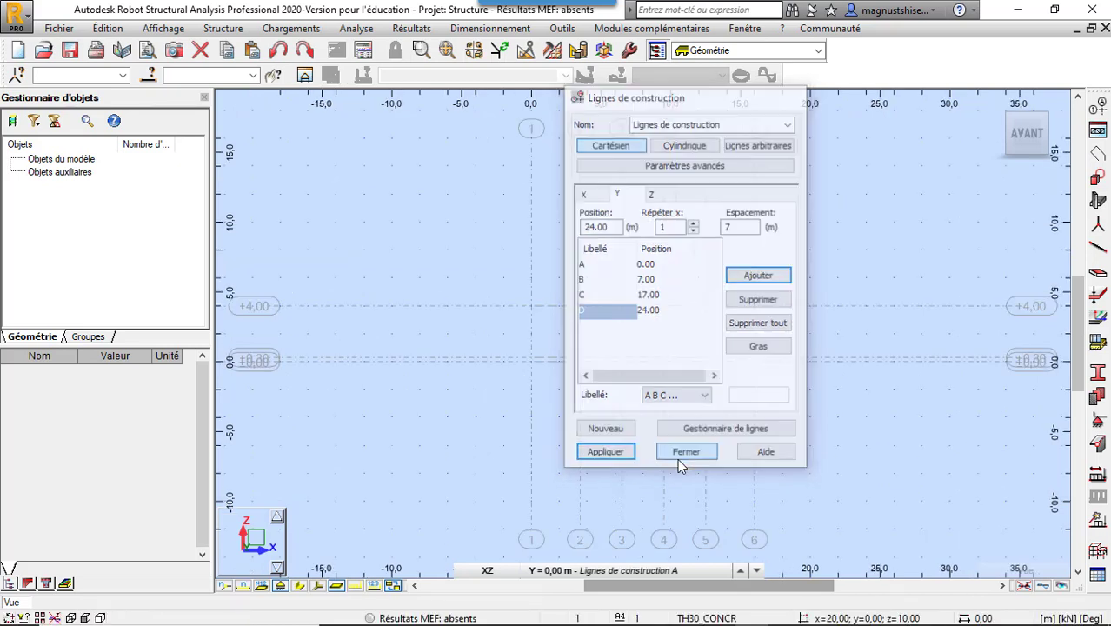
pyautogui.click(678, 455)
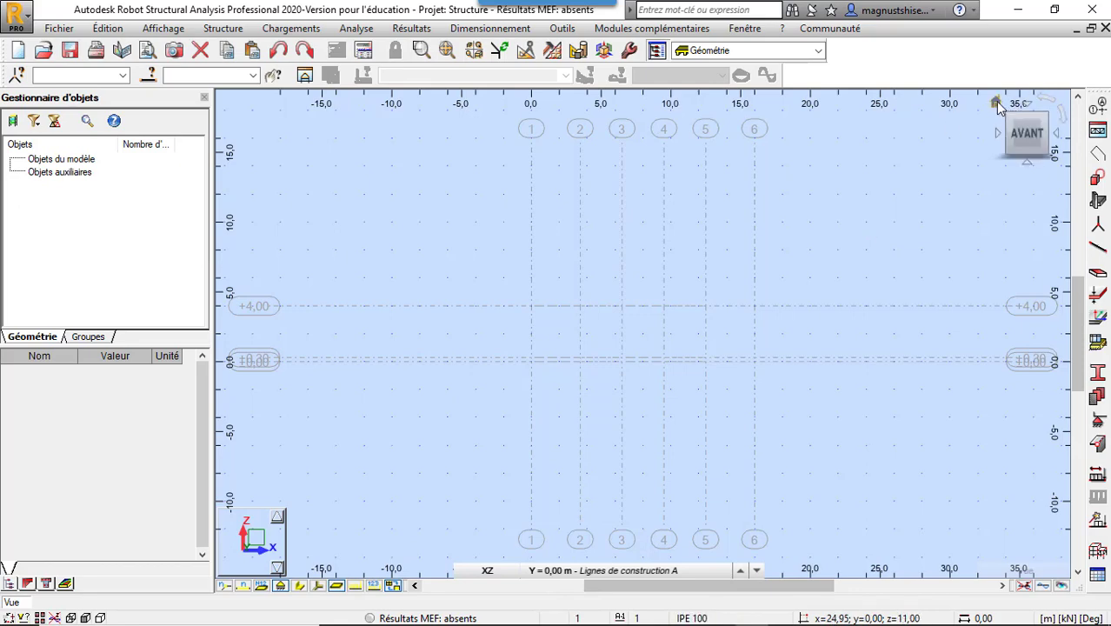
pyautogui.click(996, 102)
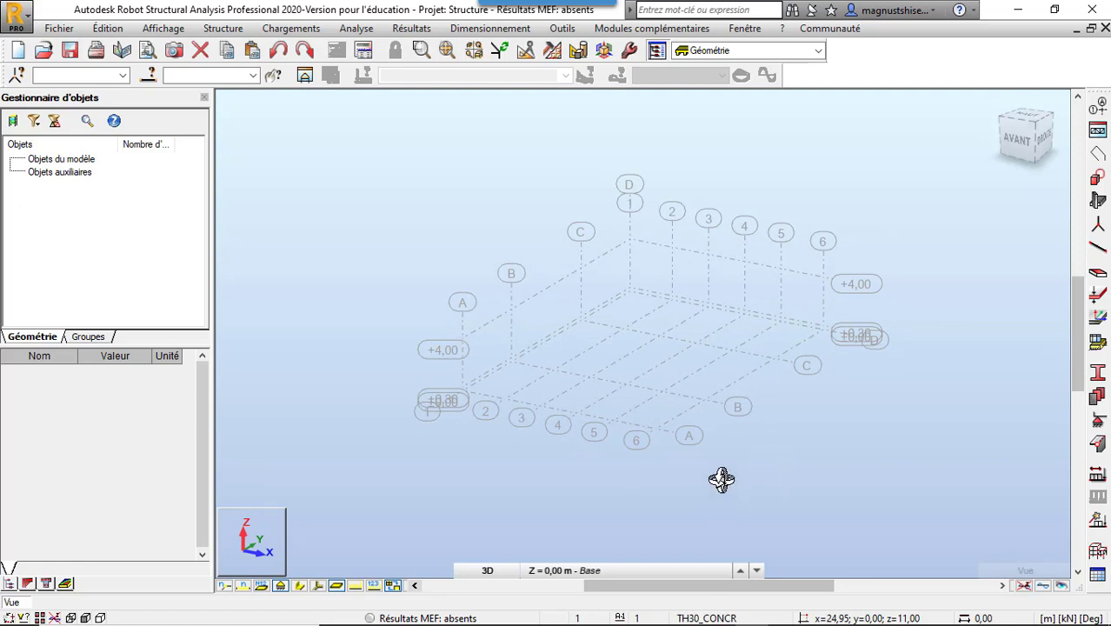
# Start a floor slab (Plancher) and define a new uniform thickness of 50 cm named RADIER
pyautogui.click(1097, 205)
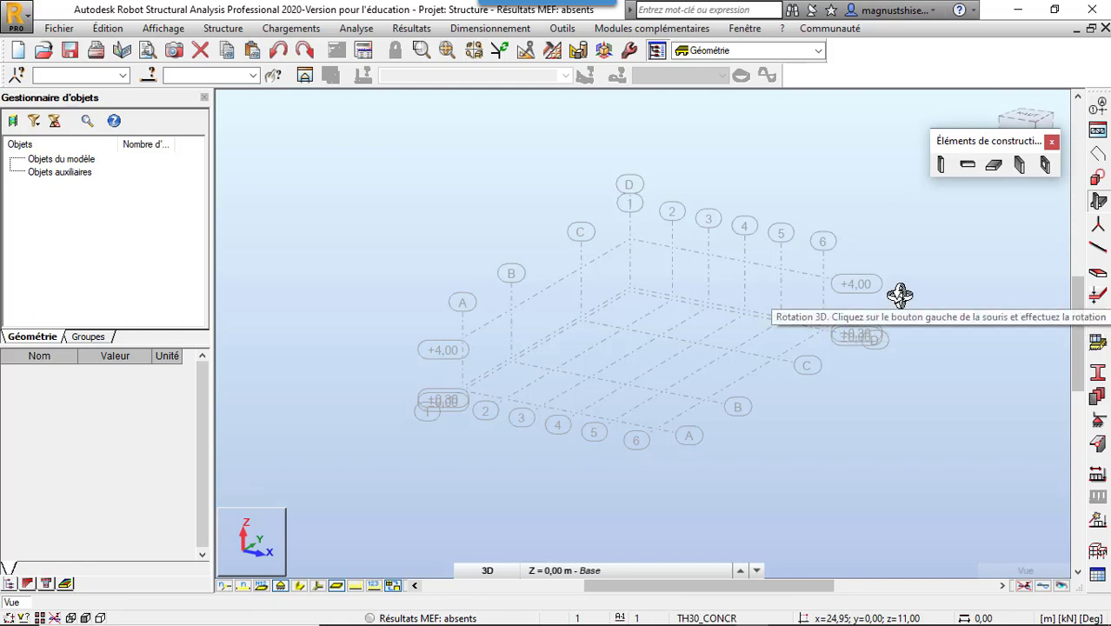
pyautogui.click(1004, 170)
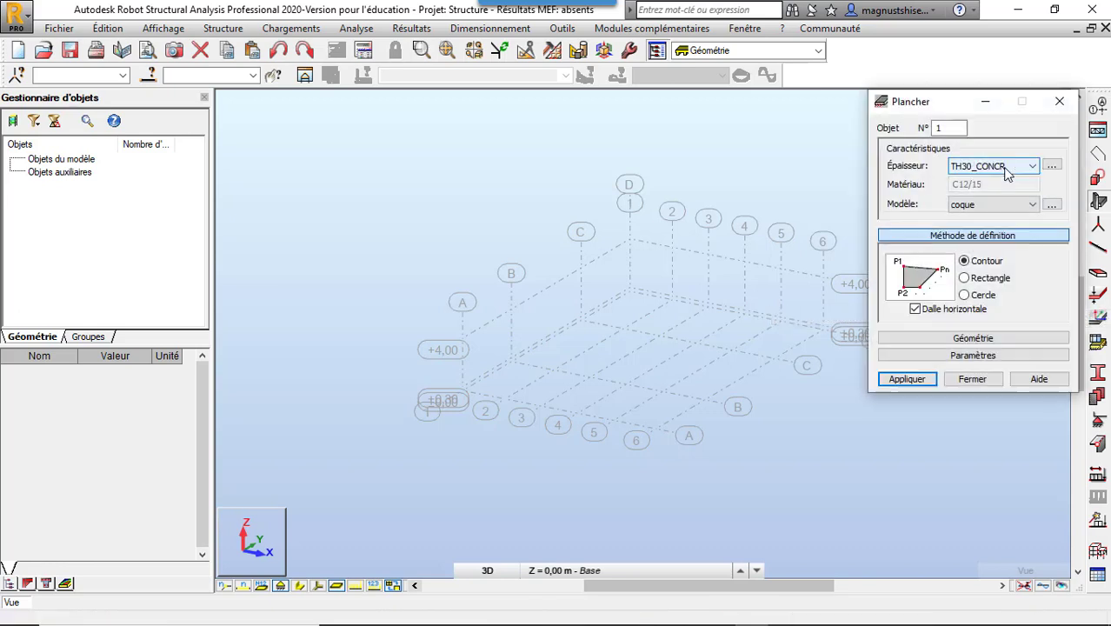
pyautogui.click(975, 278)
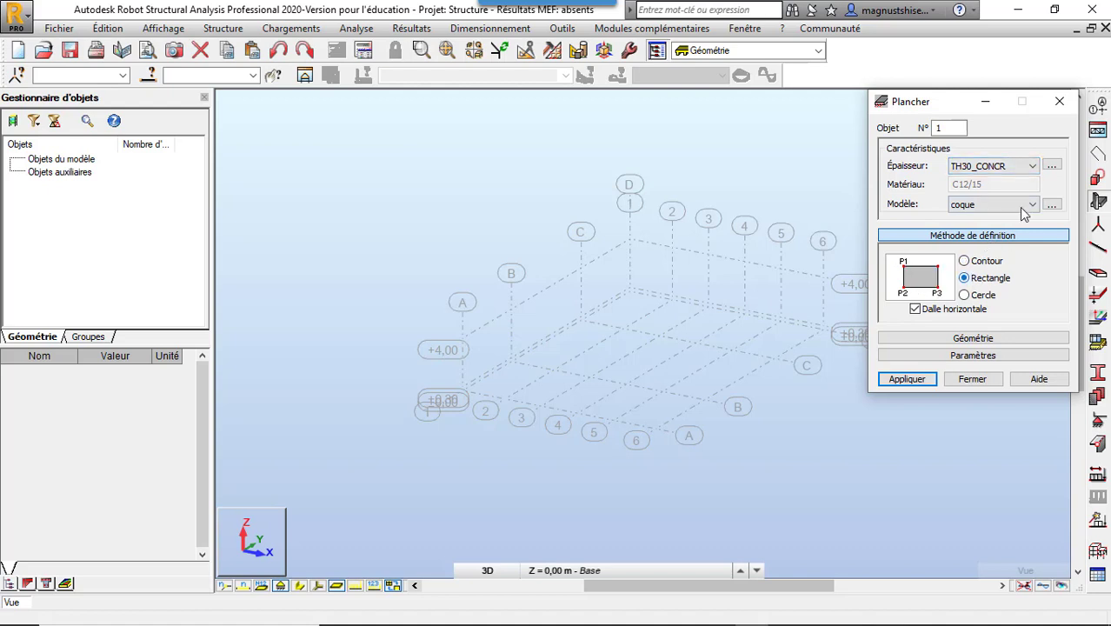
pyautogui.click(1052, 166)
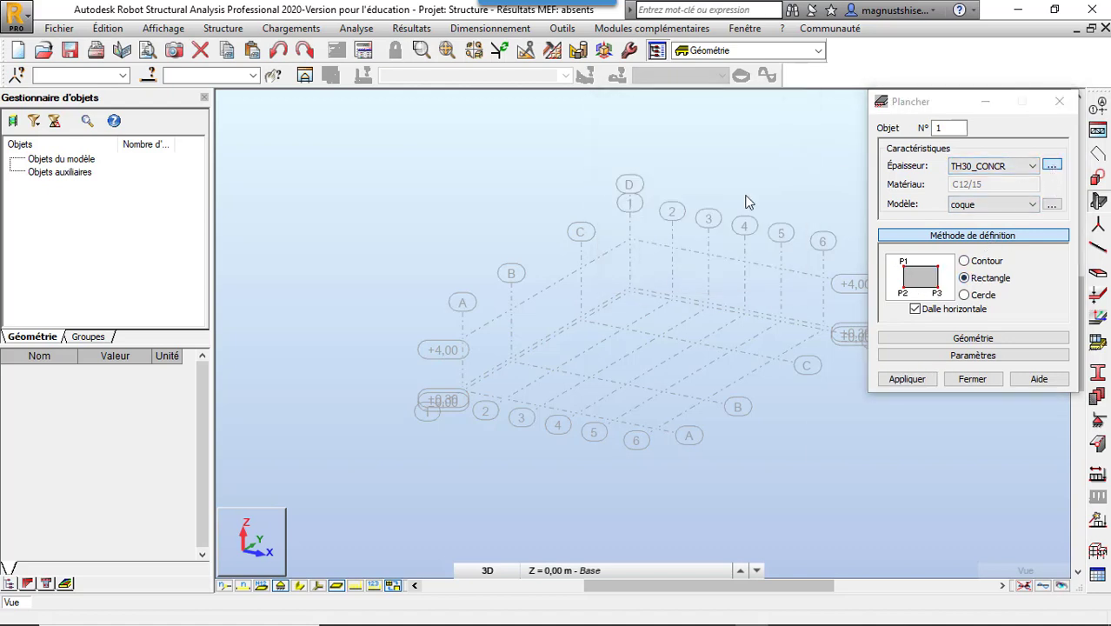
pyautogui.click(988, 369)
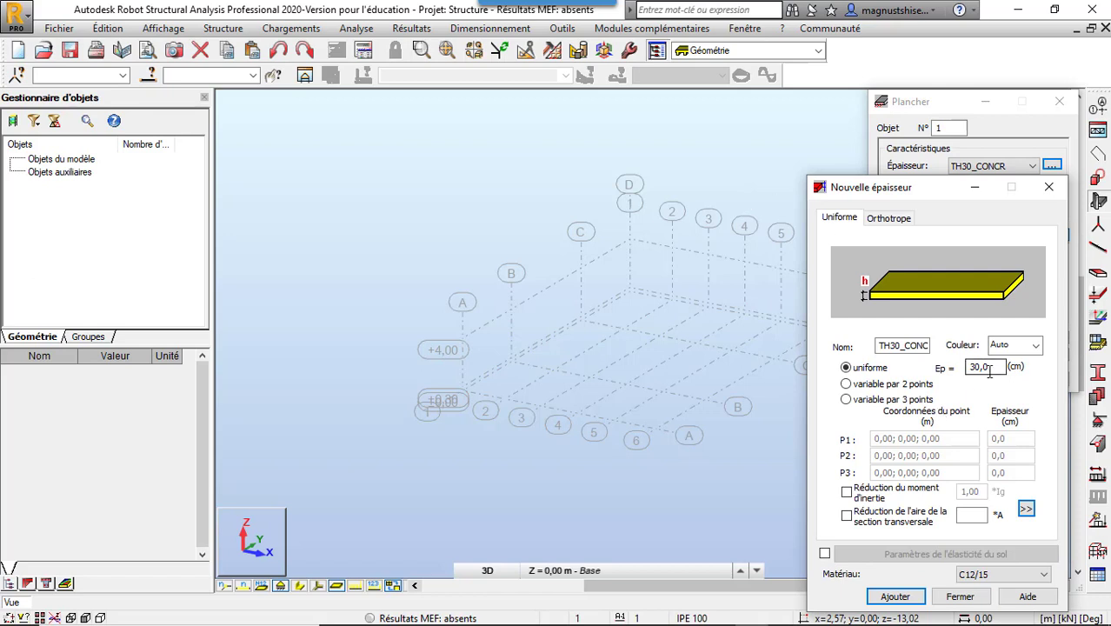
pyautogui.doubleClick(996, 366)
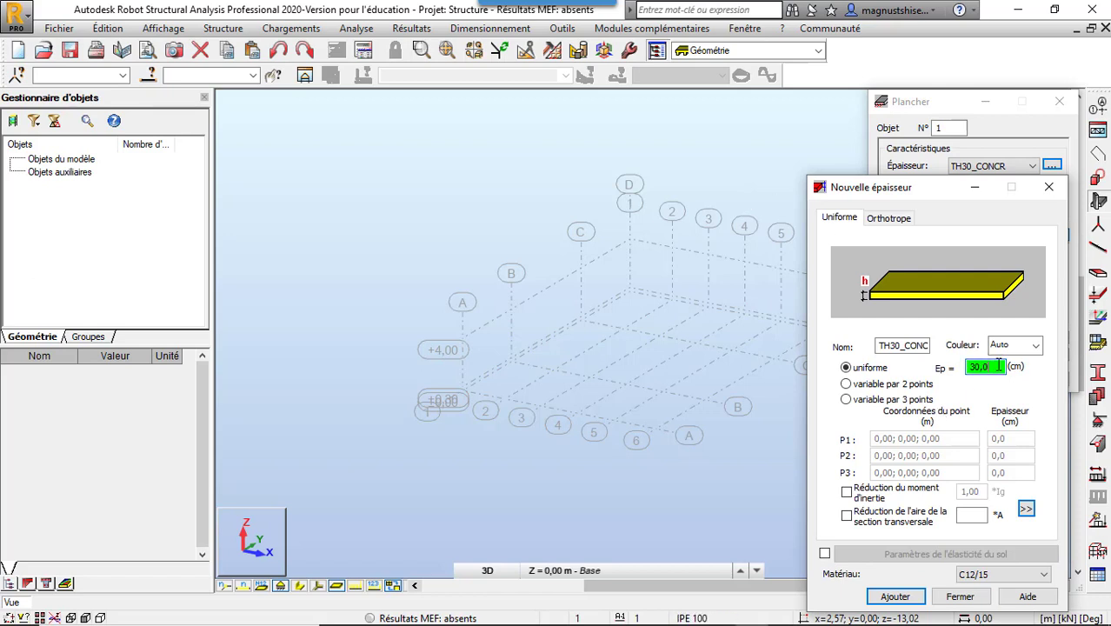
pyautogui.write('3')
pyautogui.press('BackSpace')
pyautogui.doubleClick(880, 345)
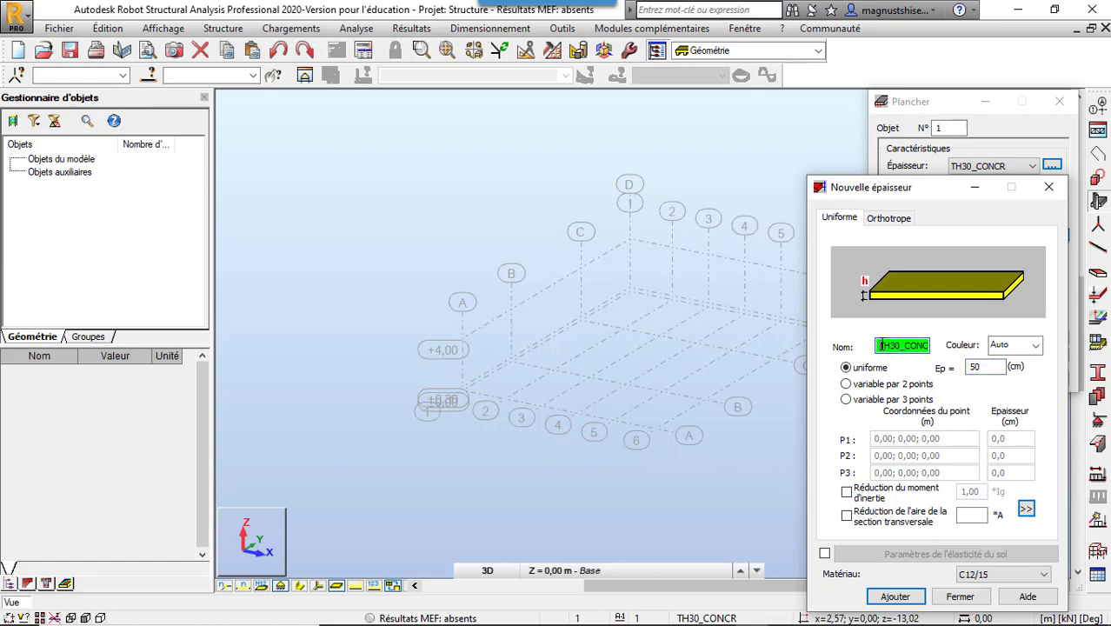
pyautogui.press('BackSpace')
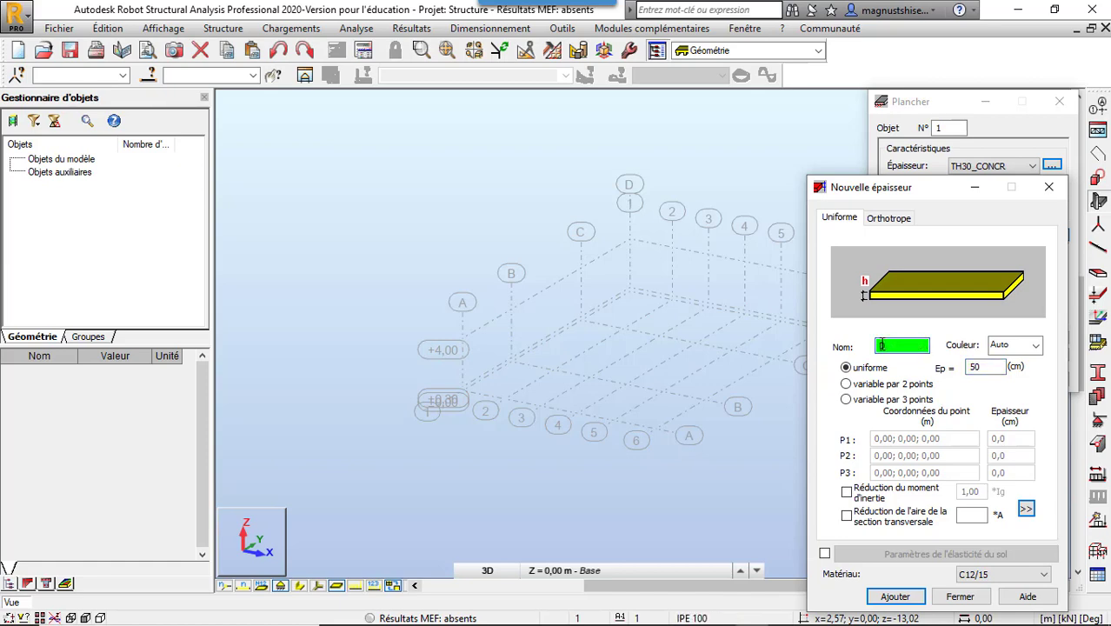
pyautogui.write('RADIER')
pyautogui.click(824, 553)
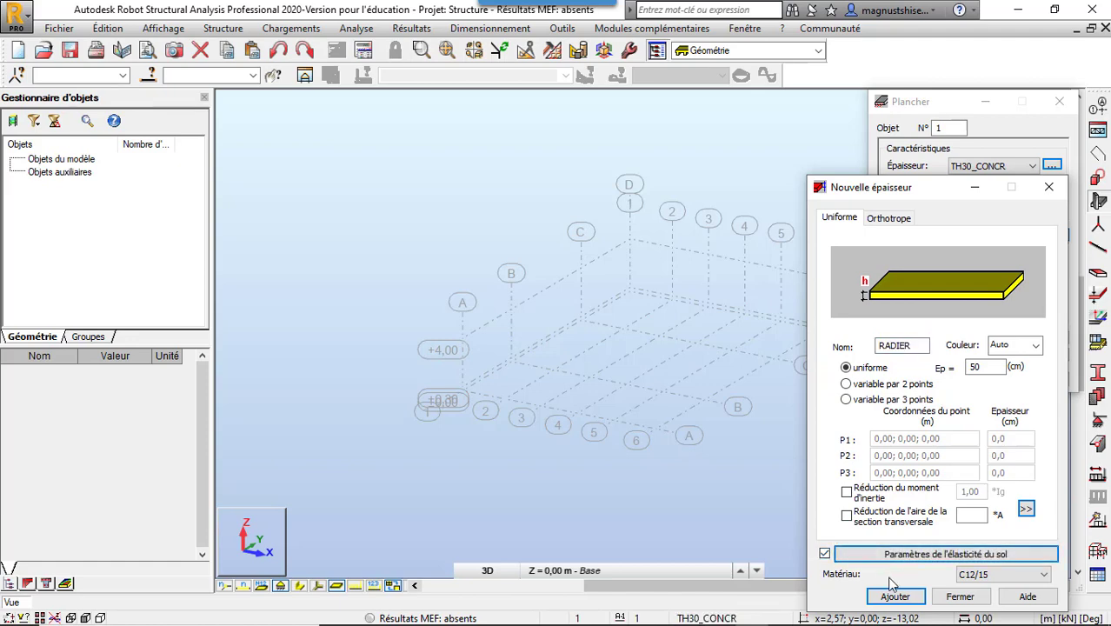
pyautogui.click(912, 556)
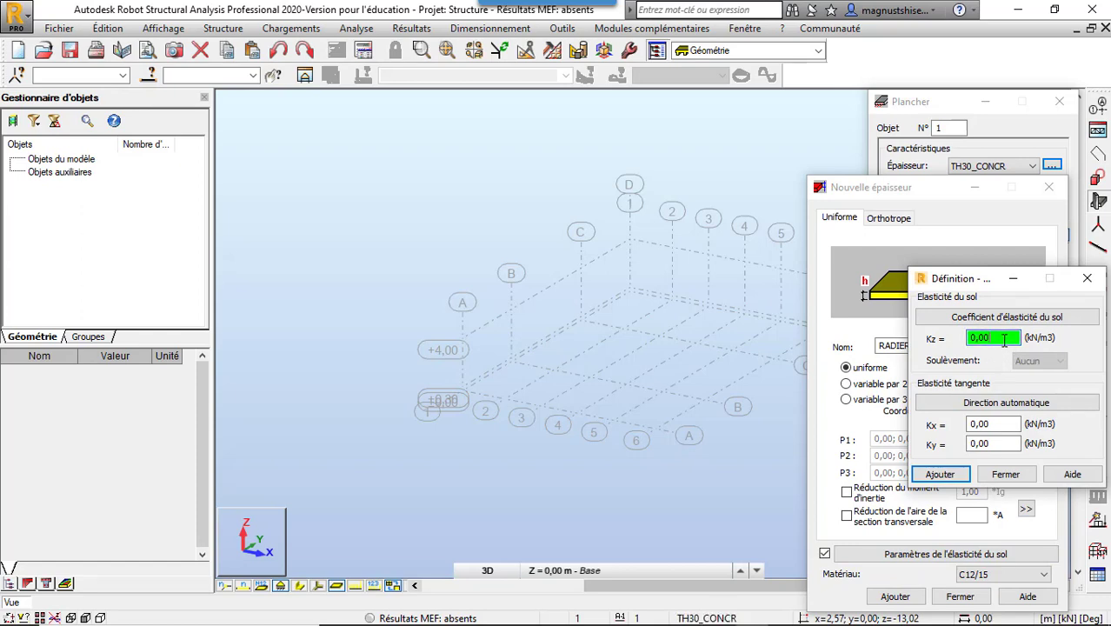
pyautogui.click(986, 318)
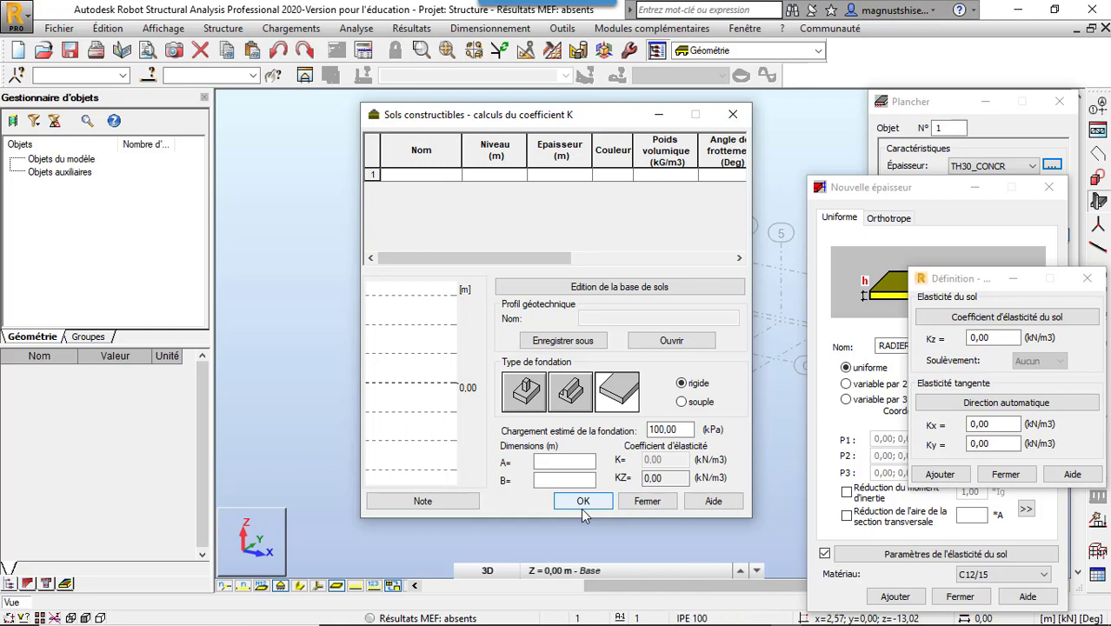
pyautogui.click(652, 502)
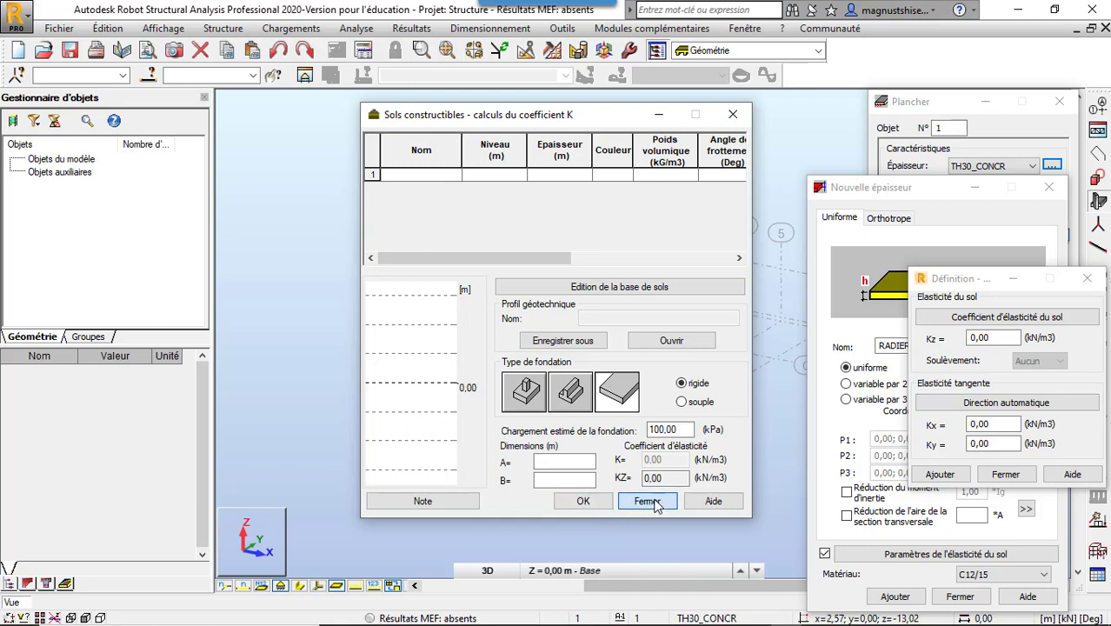
pyautogui.click(1086, 278)
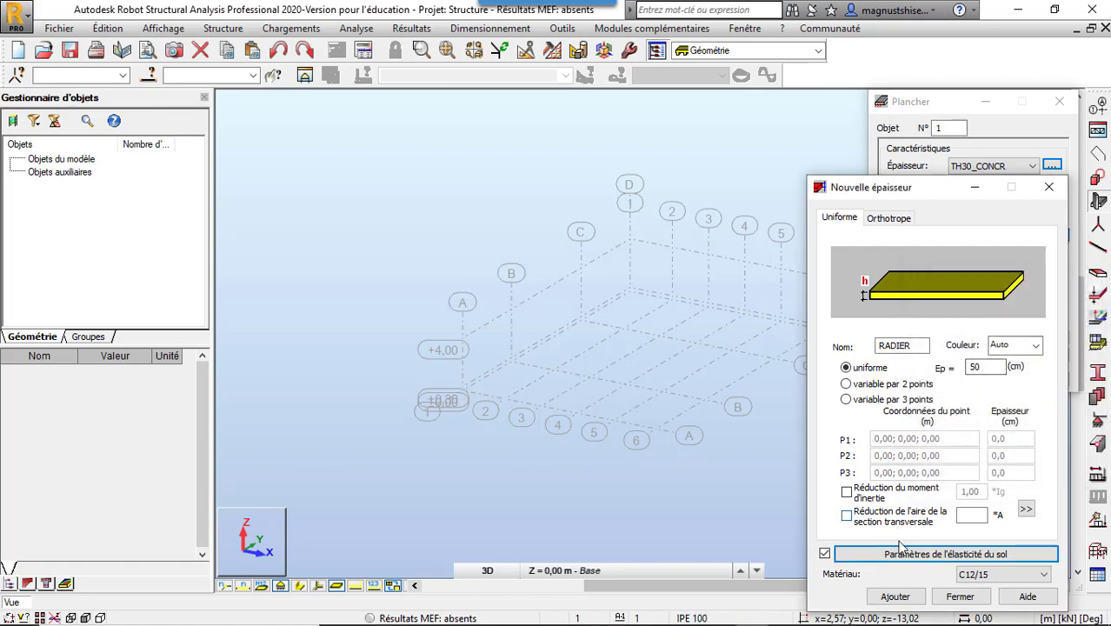
pyautogui.click(823, 553)
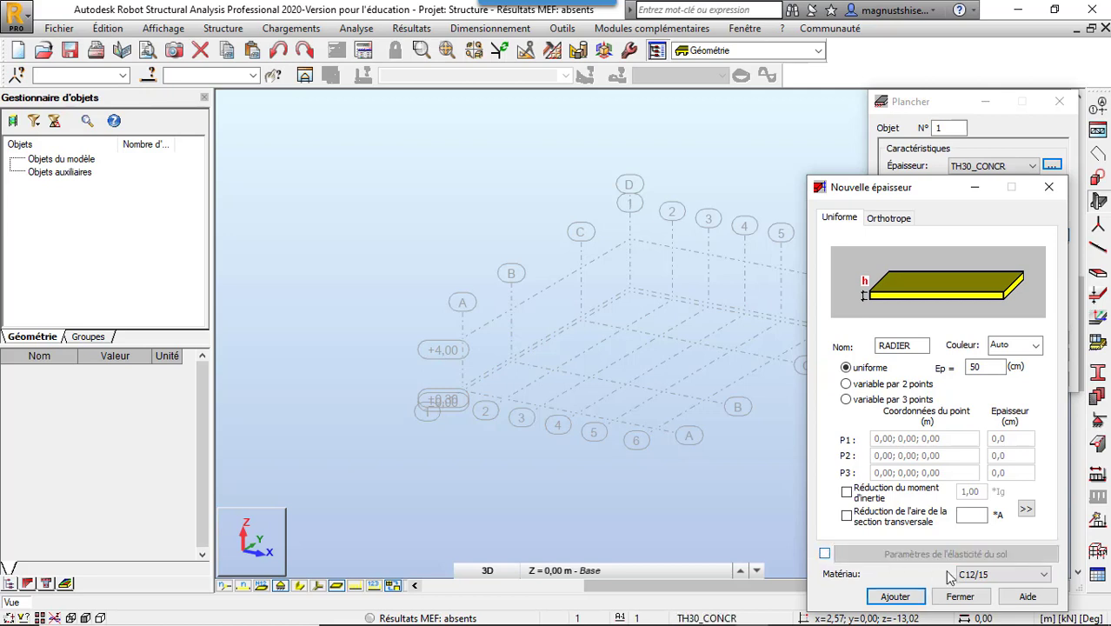
# Set the RADIER thickness's material to C30/37, add it to the available thicknesses and assign it to the slab
pyautogui.click(980, 575)
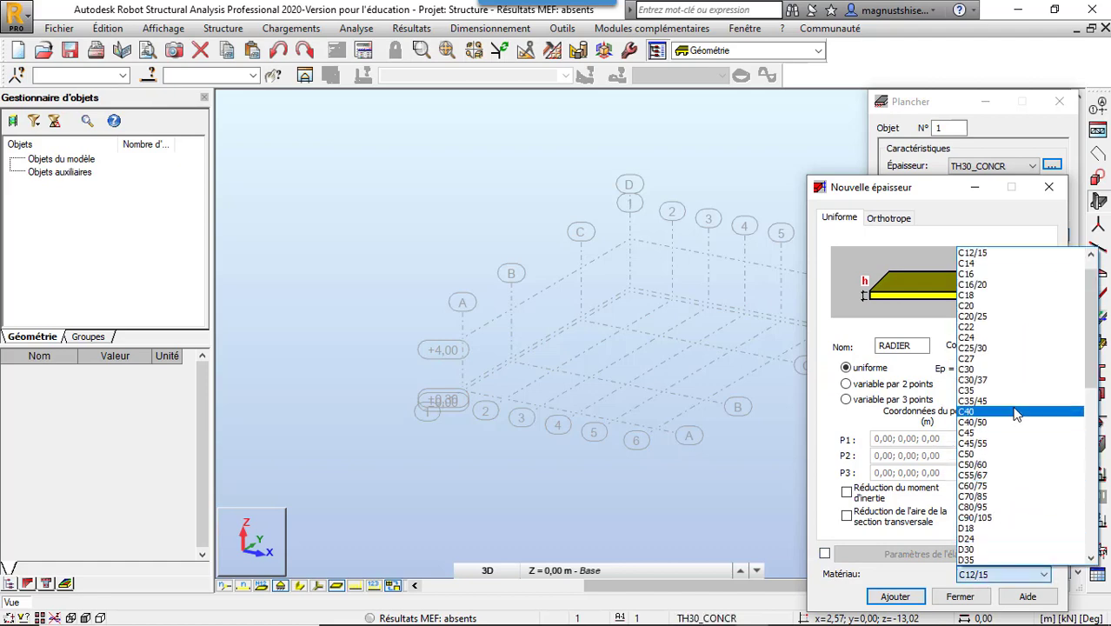
pyautogui.click(992, 380)
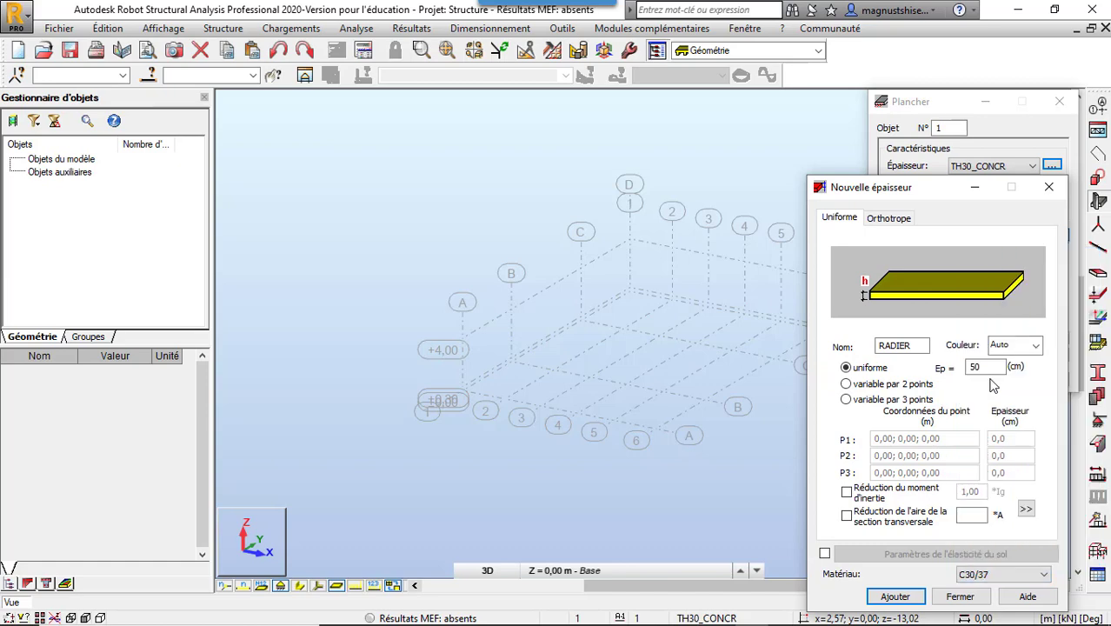
pyautogui.click(896, 597)
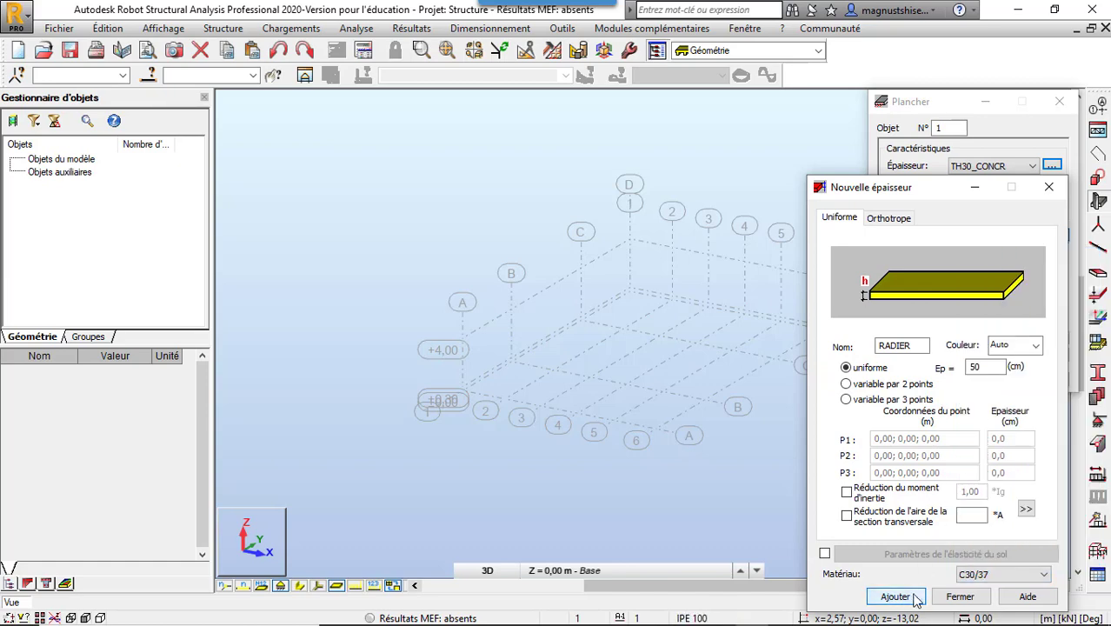
pyautogui.click(959, 597)
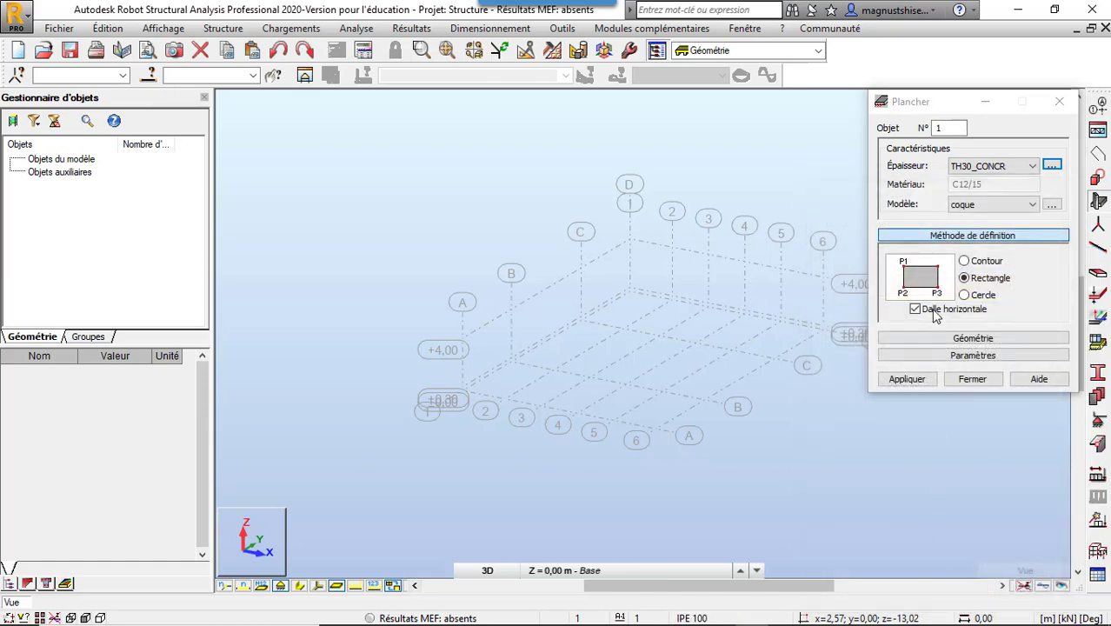
pyautogui.click(991, 166)
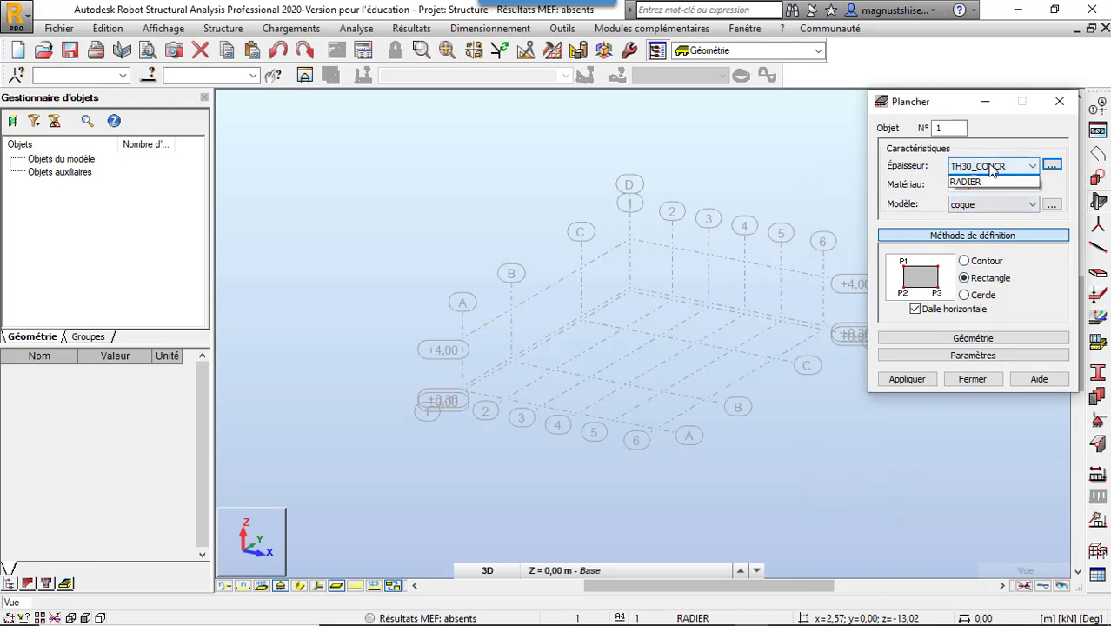
pyautogui.click(980, 190)
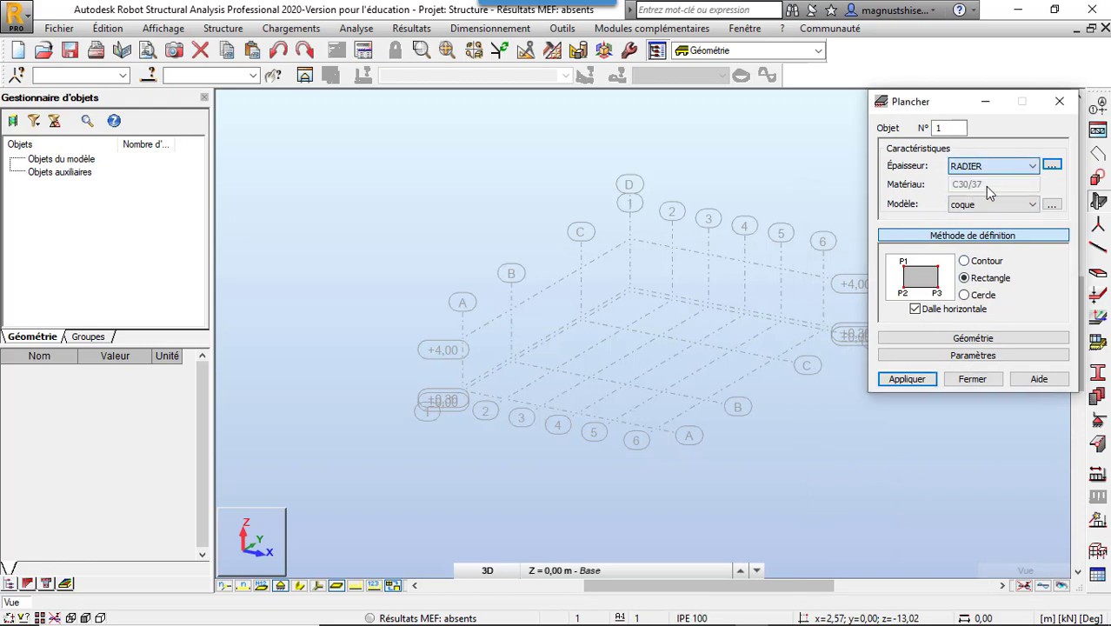
# Draw the slab as a contour at Z = 0.00 through grid intersections A6, B5, C5, D6, D1, C2, B2 and A1, closing at A6
pyautogui.click(965, 262)
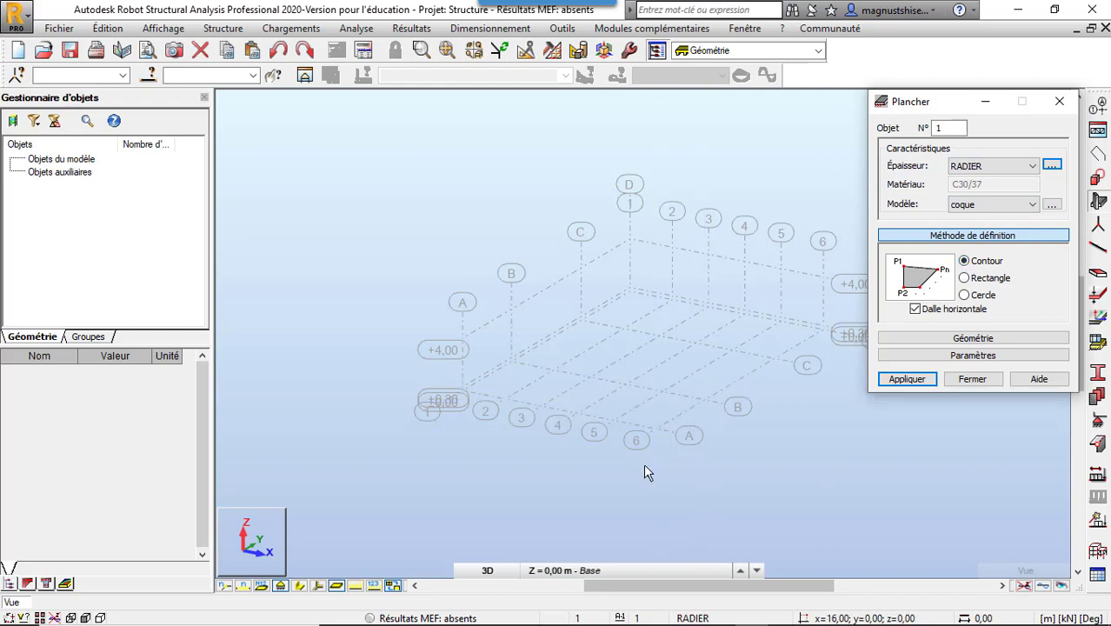
pyautogui.click(658, 435)
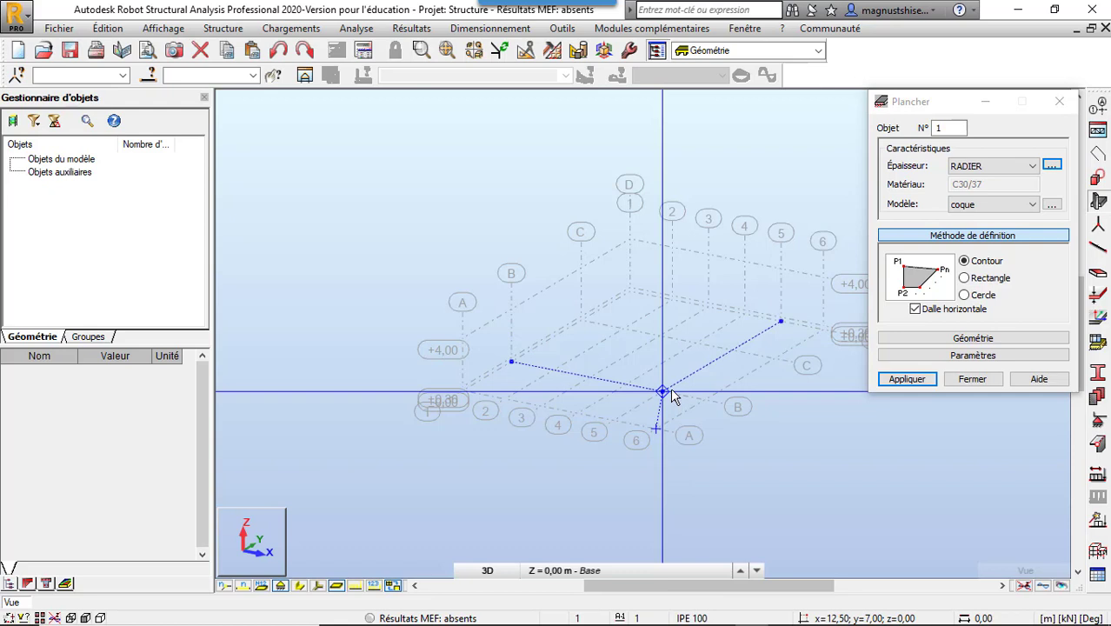
pyautogui.click(670, 391)
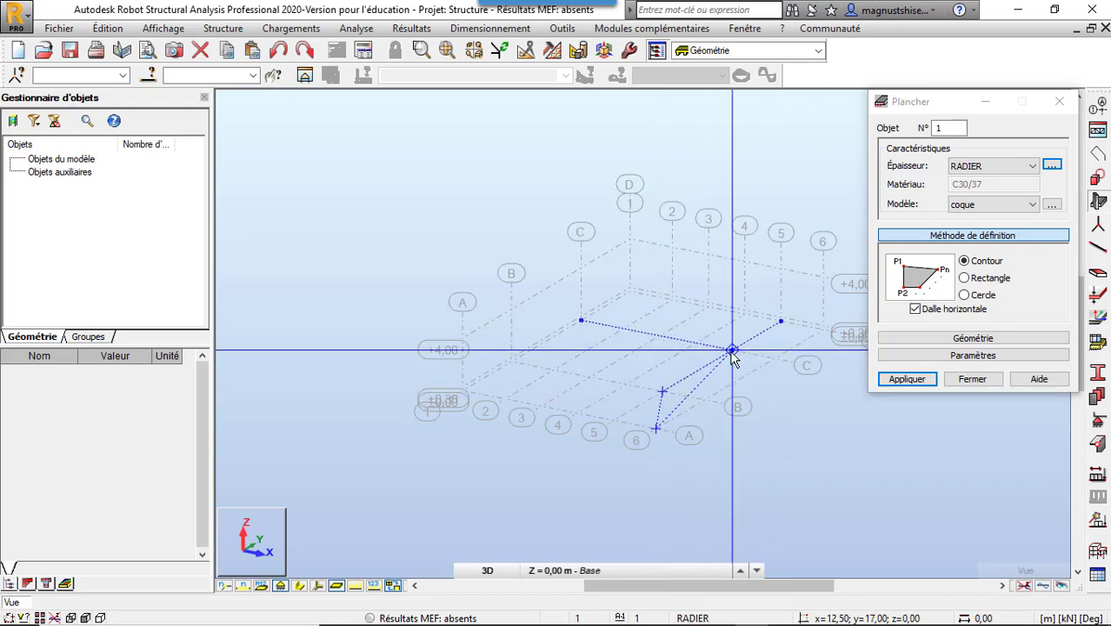
pyautogui.click(486, 570)
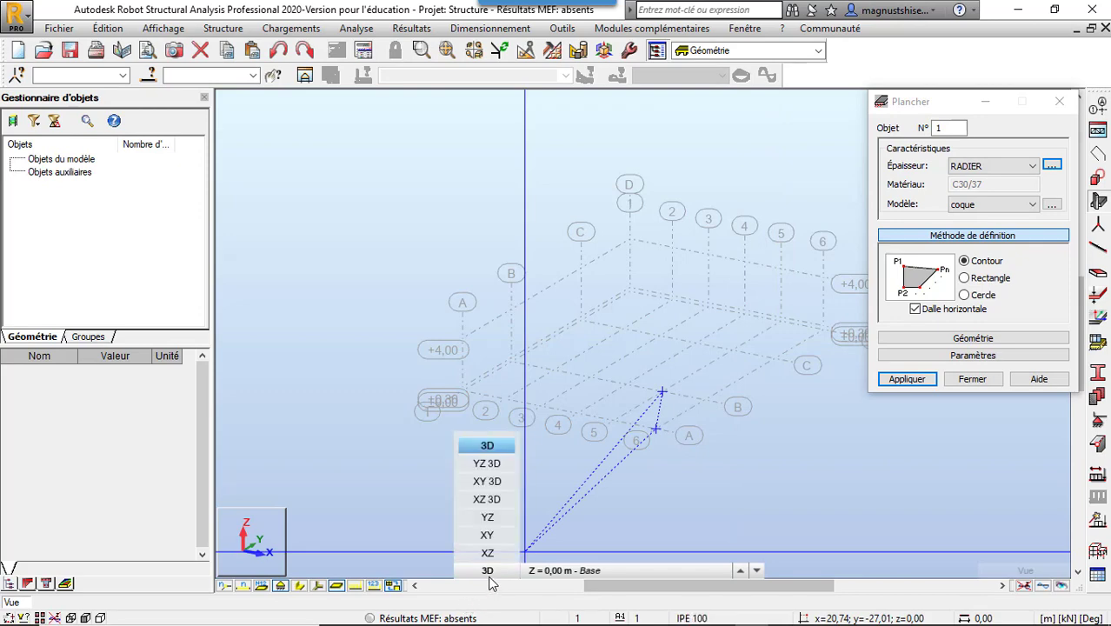
pyautogui.click(495, 538)
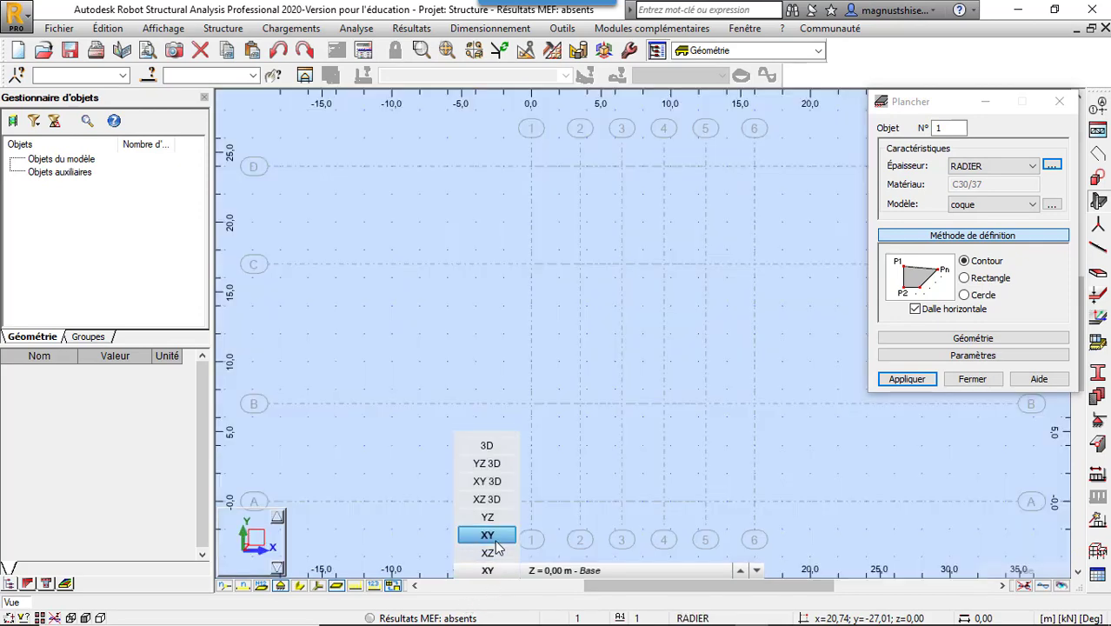
pyautogui.click(754, 501)
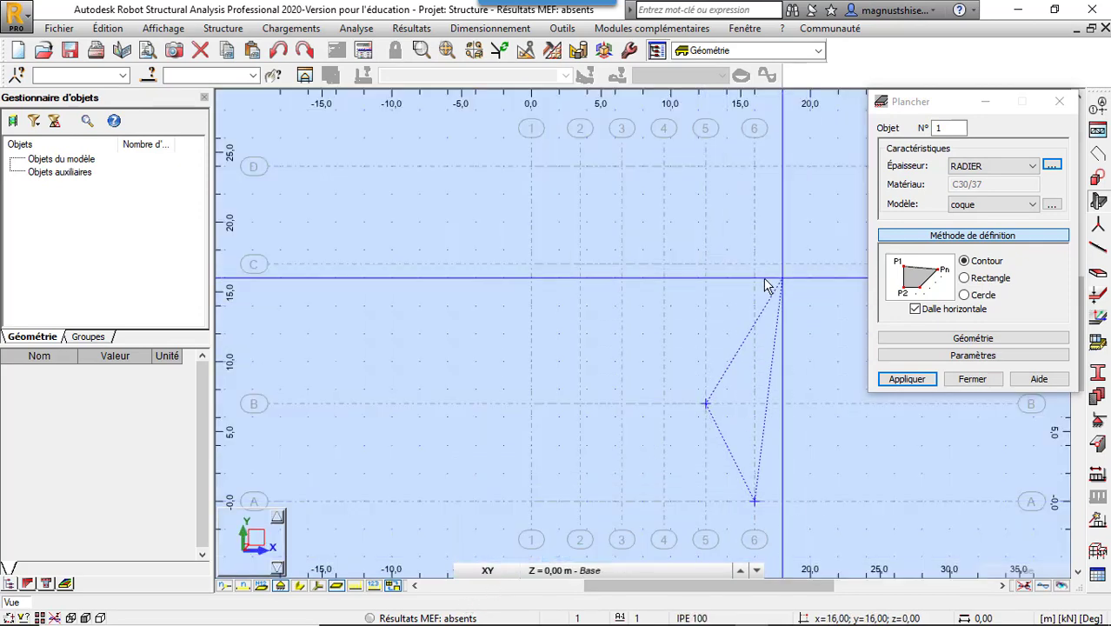
pyautogui.click(705, 265)
pyautogui.click(753, 166)
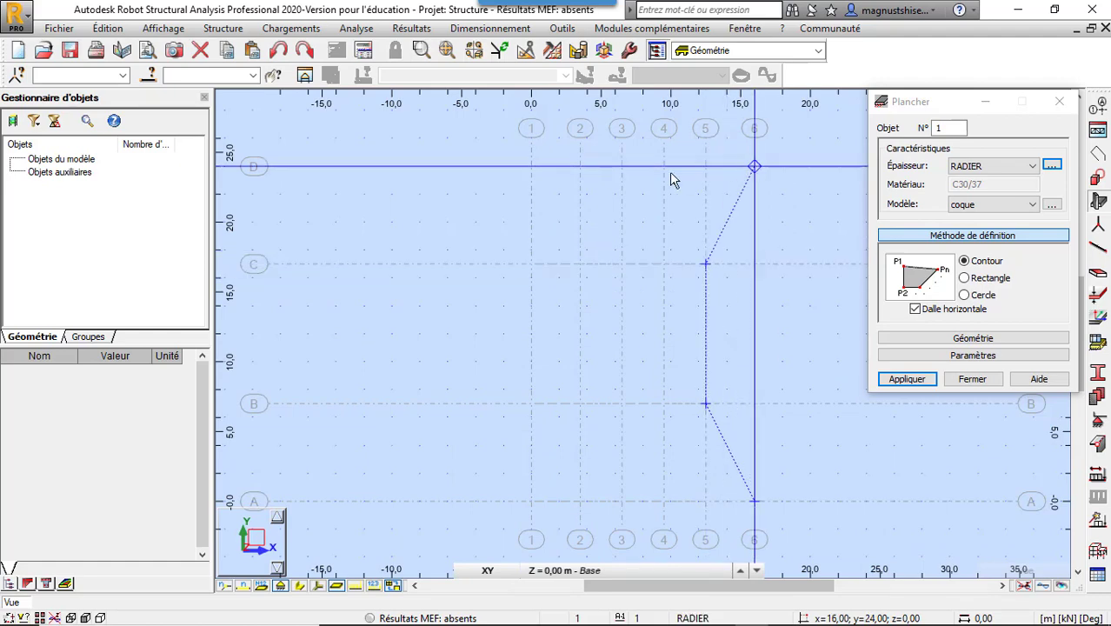
pyautogui.click(580, 264)
pyautogui.click(580, 403)
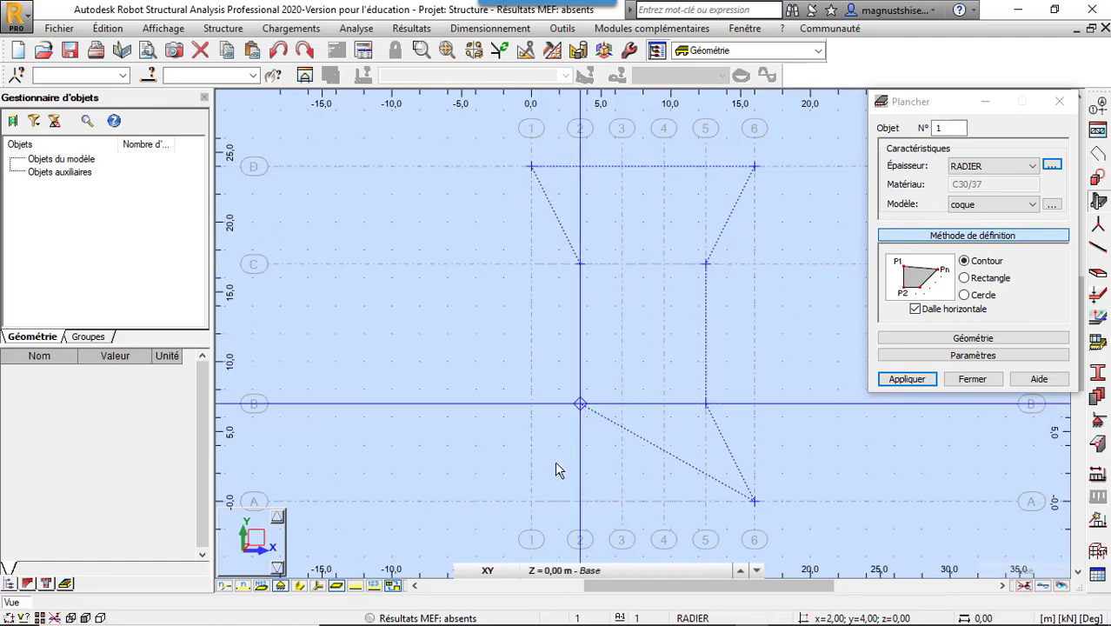
pyautogui.click(532, 502)
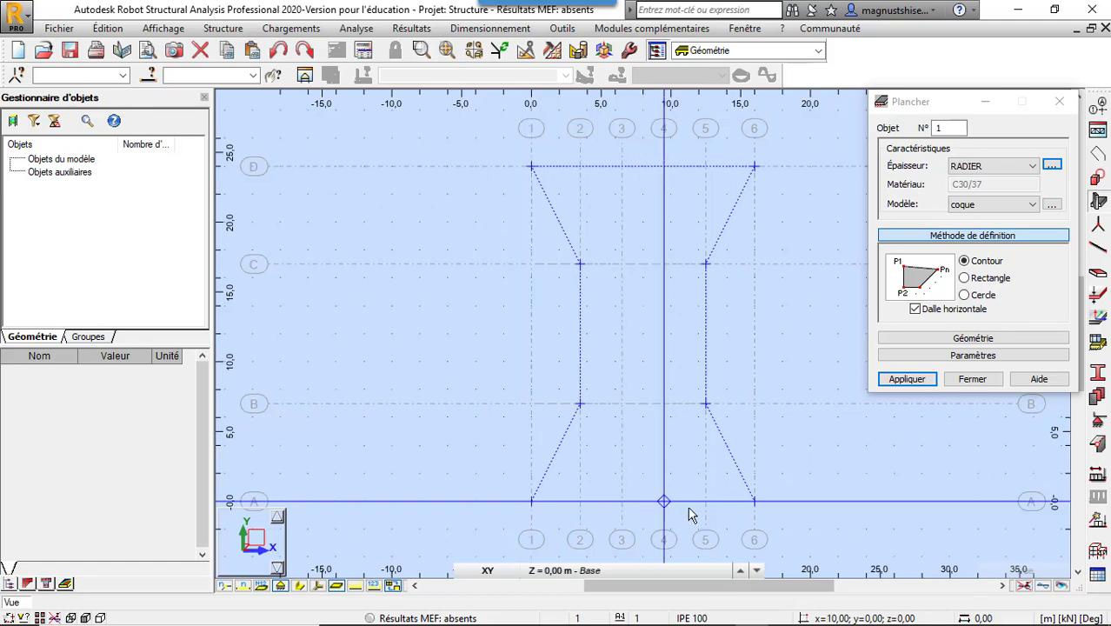
pyautogui.click(755, 501)
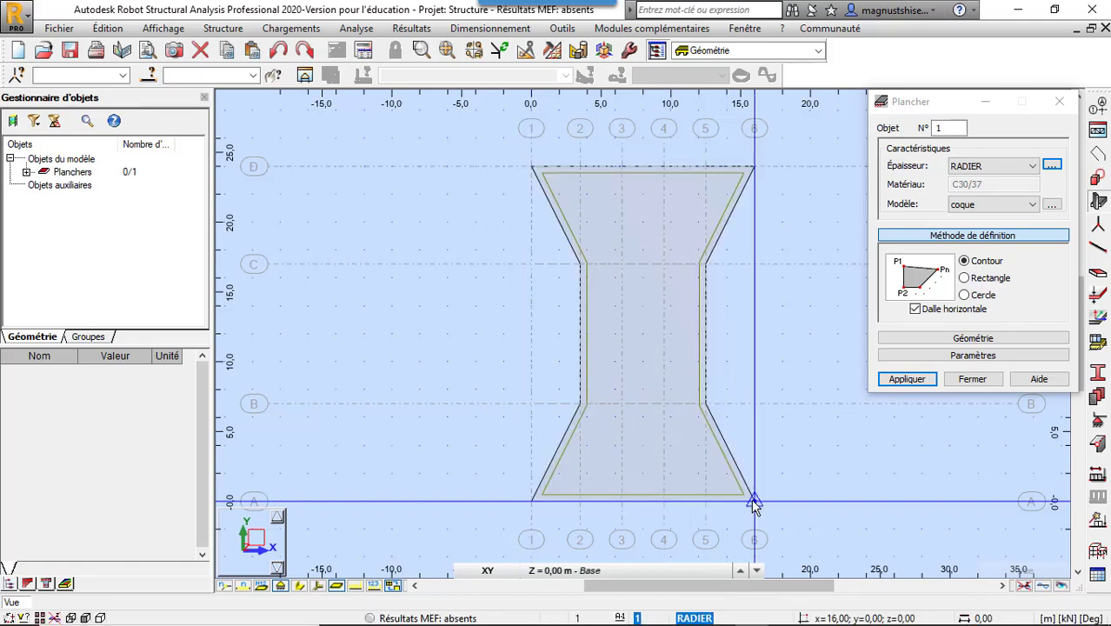
# Close the floor slab definition and display the model in 3D
pyautogui.click(972, 382)
pyautogui.click(972, 383)
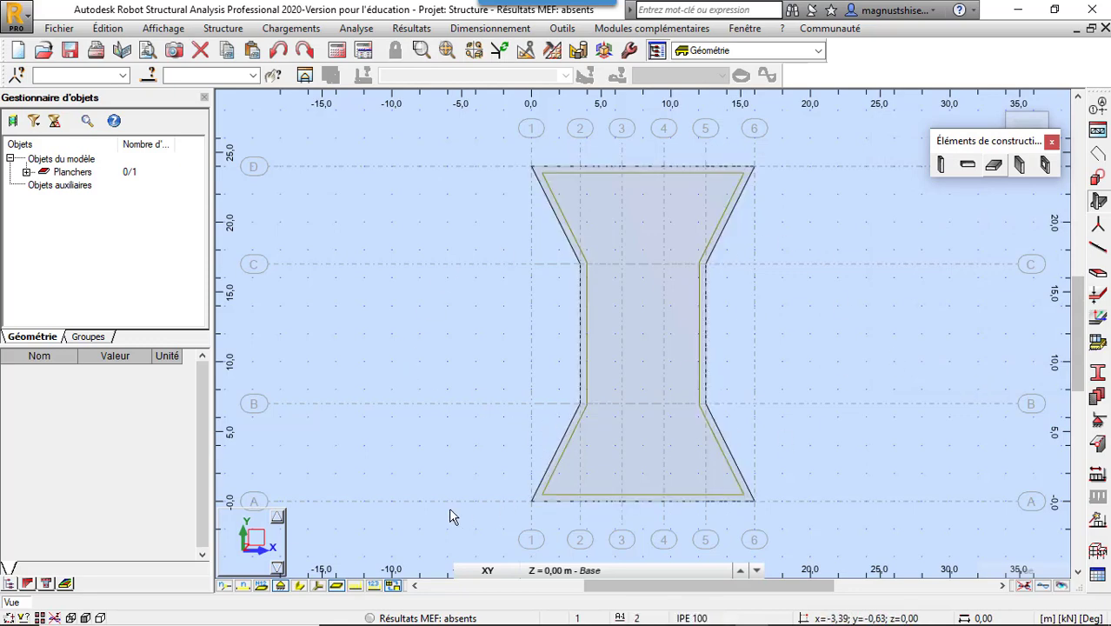
pyautogui.click(483, 571)
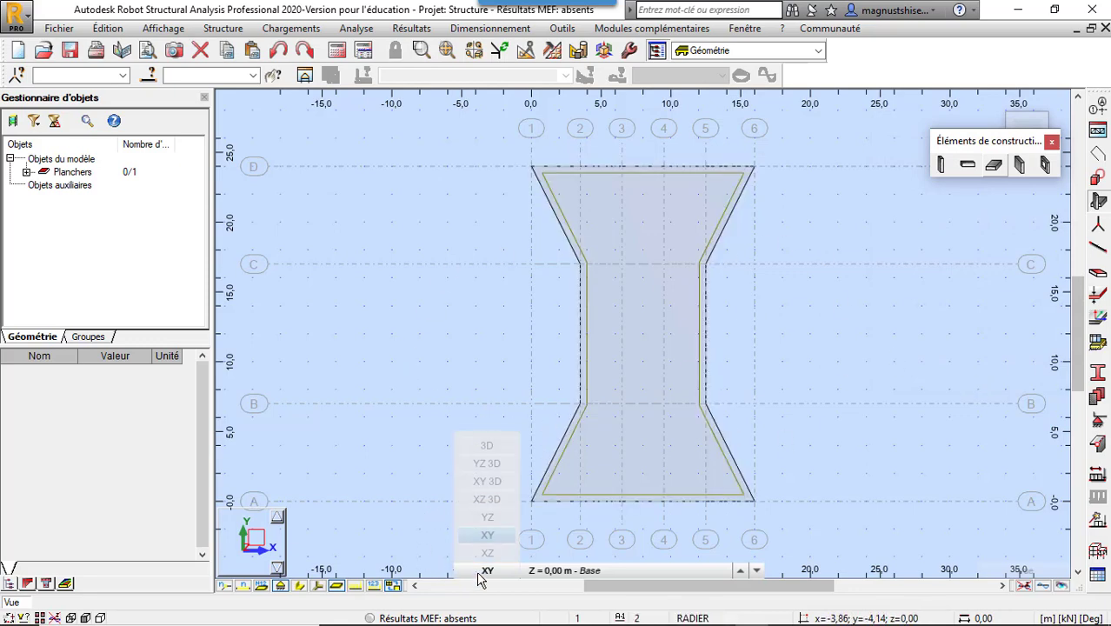
pyautogui.click(487, 446)
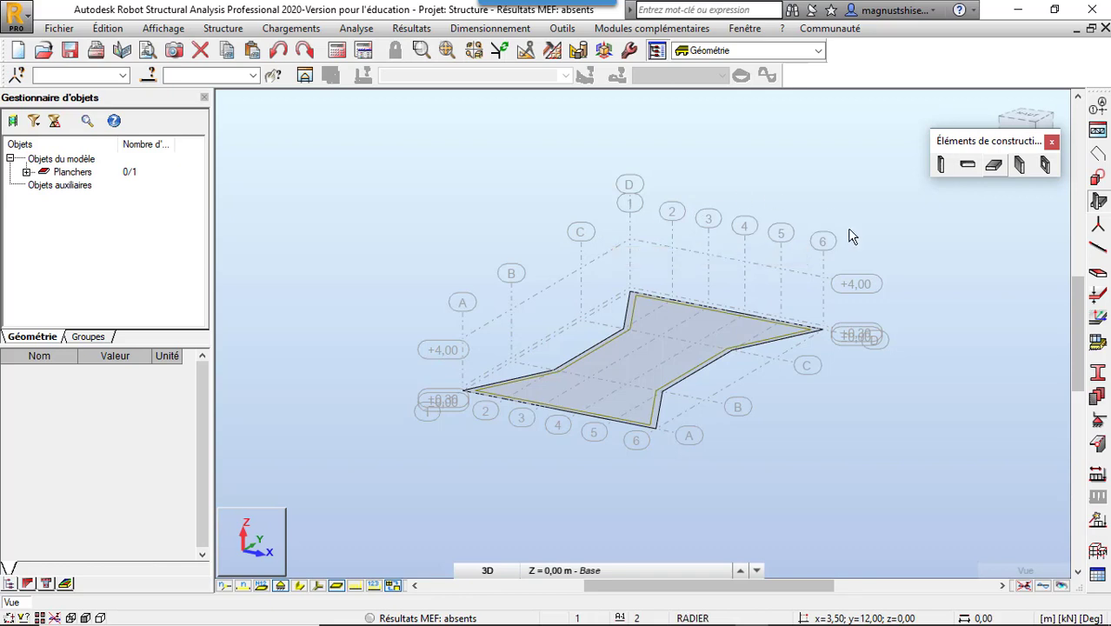
pyautogui.click(1099, 156)
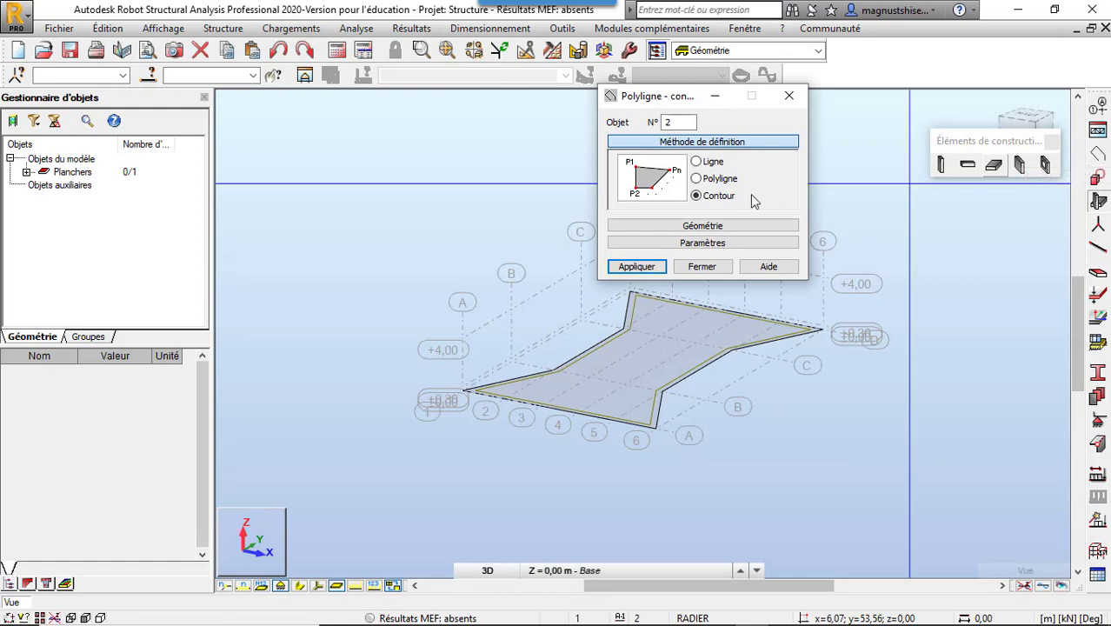
pyautogui.click(696, 178)
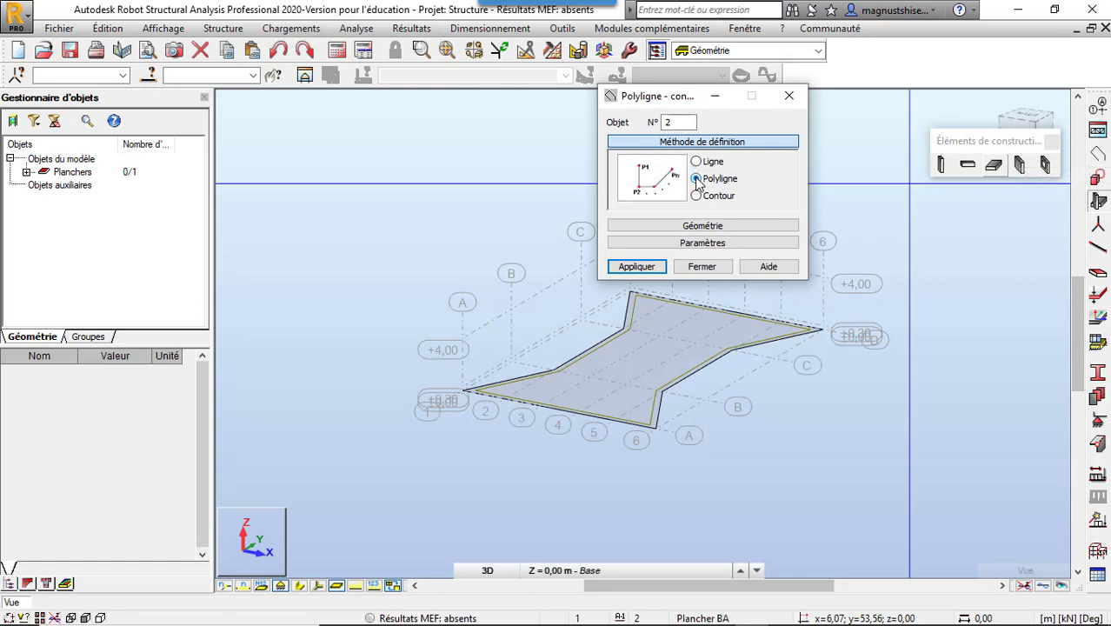
pyautogui.click(630, 288)
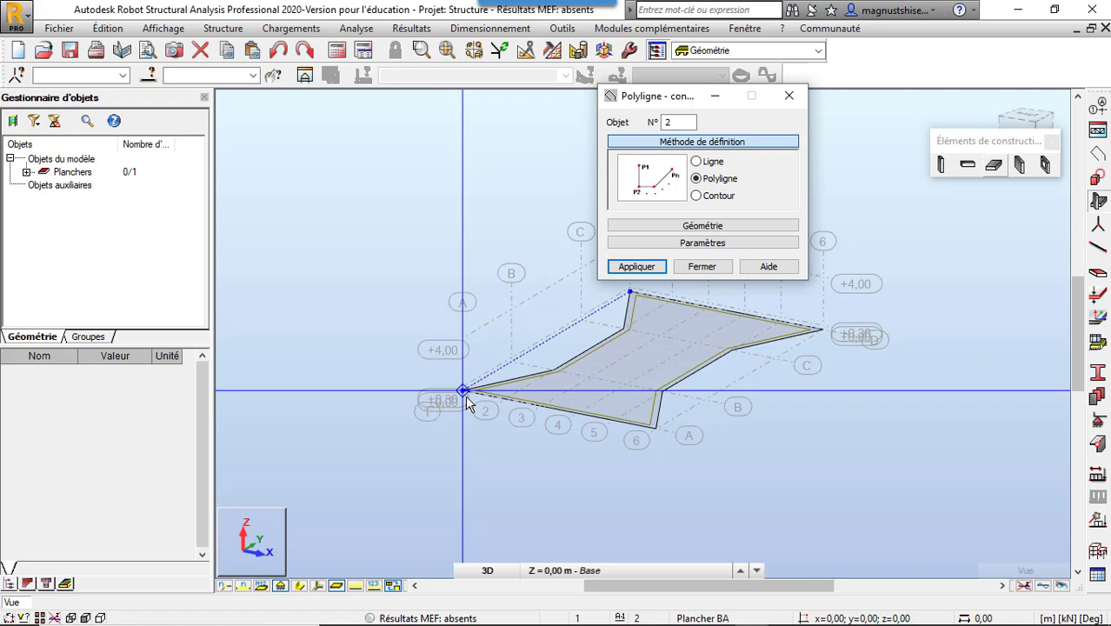
pyautogui.click(466, 398)
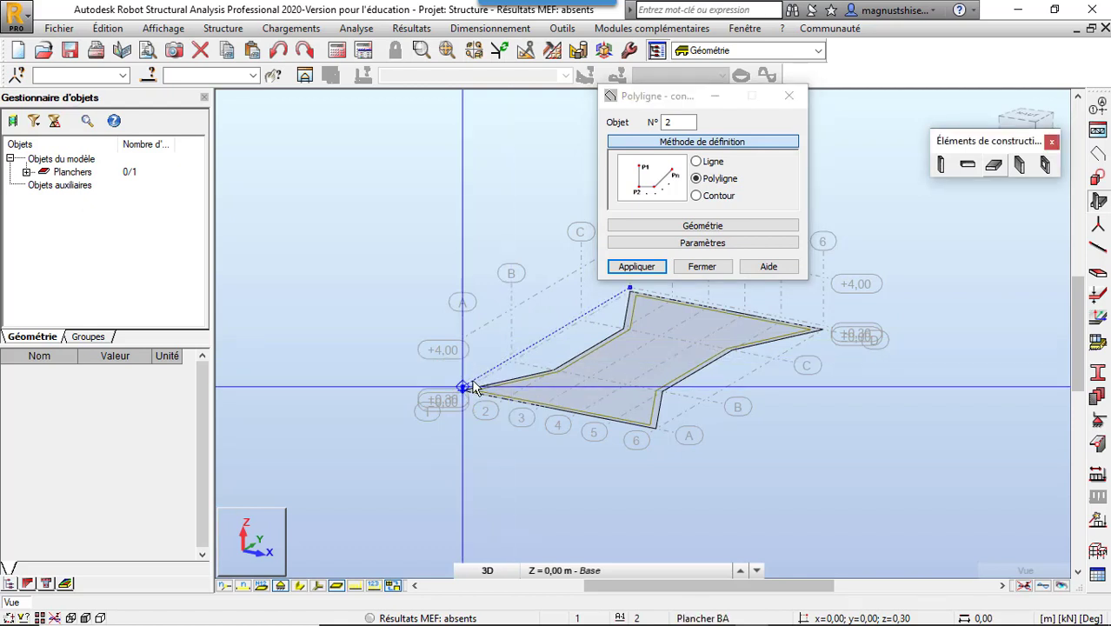
pyautogui.click(790, 98)
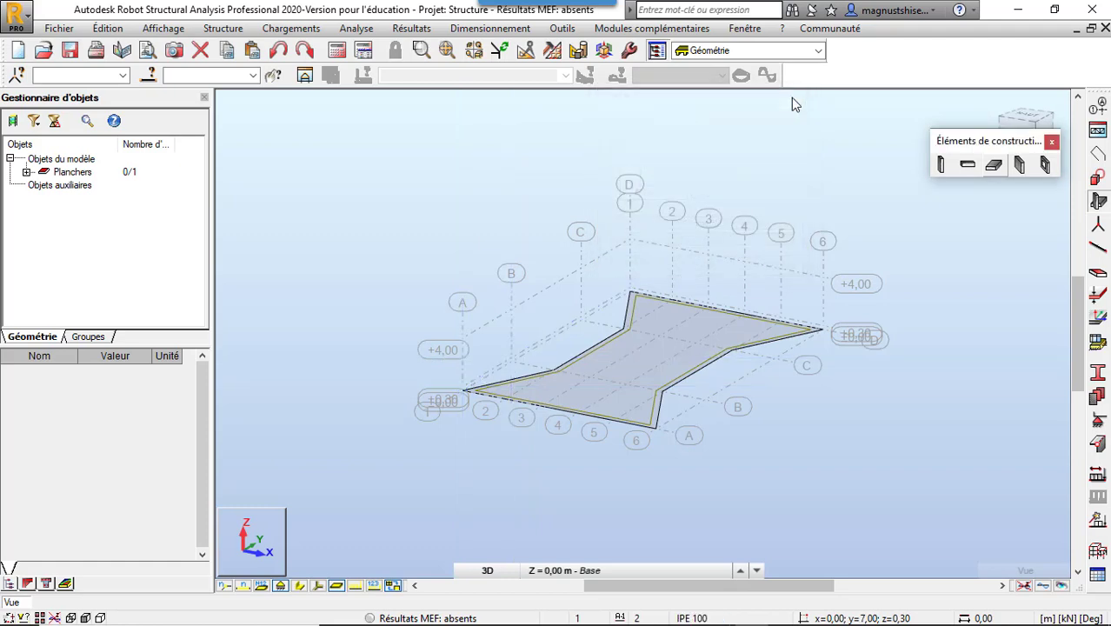
# Open the Z-axis construction lines, take the 0.00 level as base position and set the label type to Valeur
pyautogui.click(1097, 129)
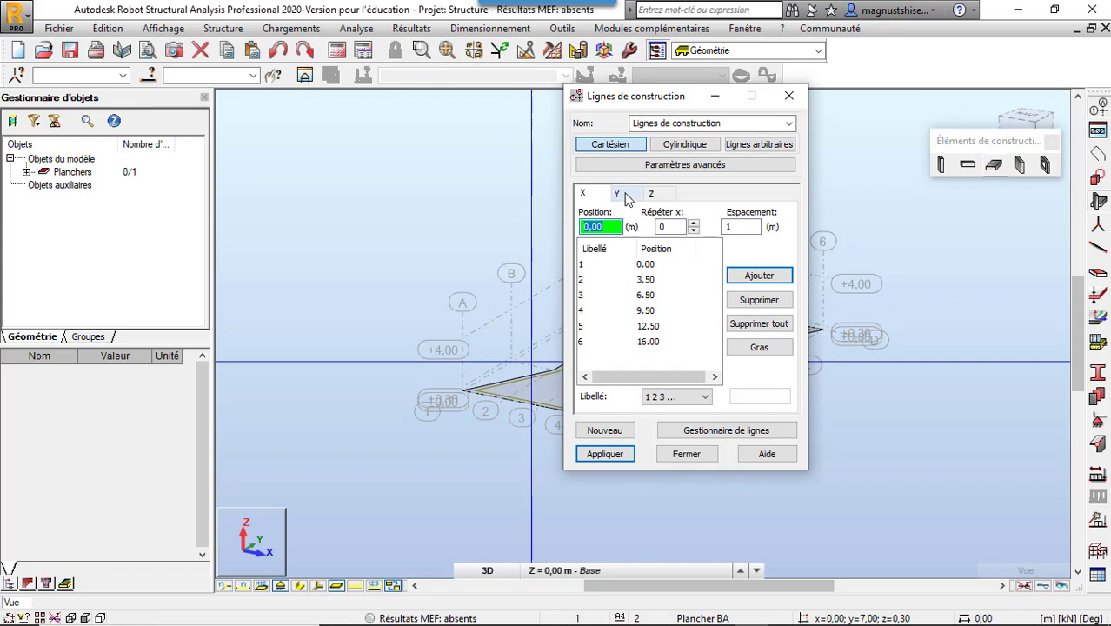
pyautogui.click(654, 194)
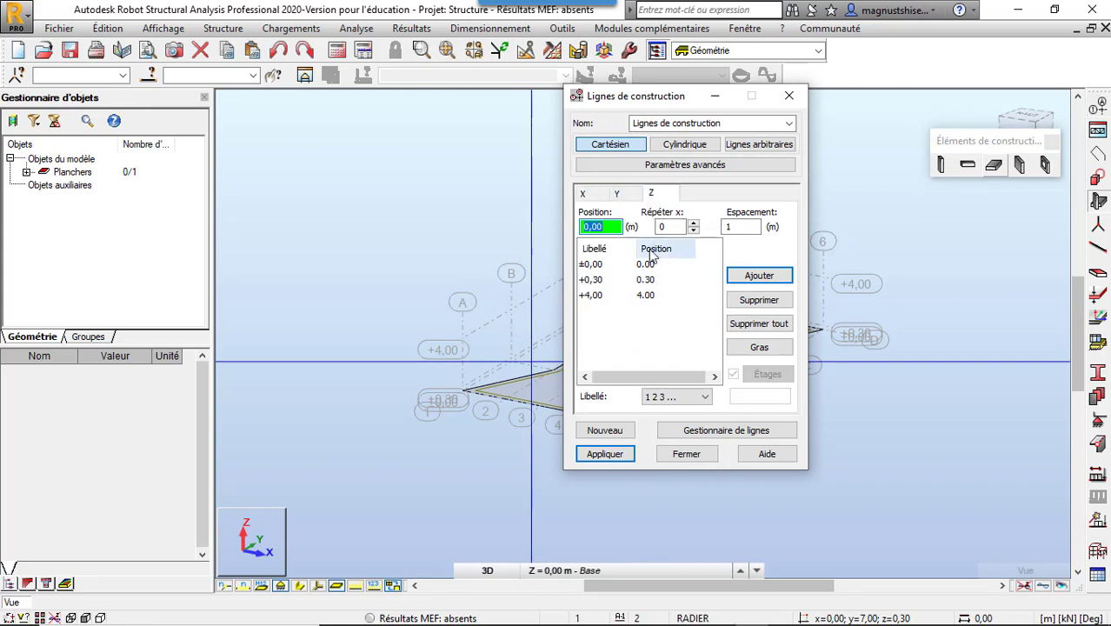
pyautogui.click(672, 227)
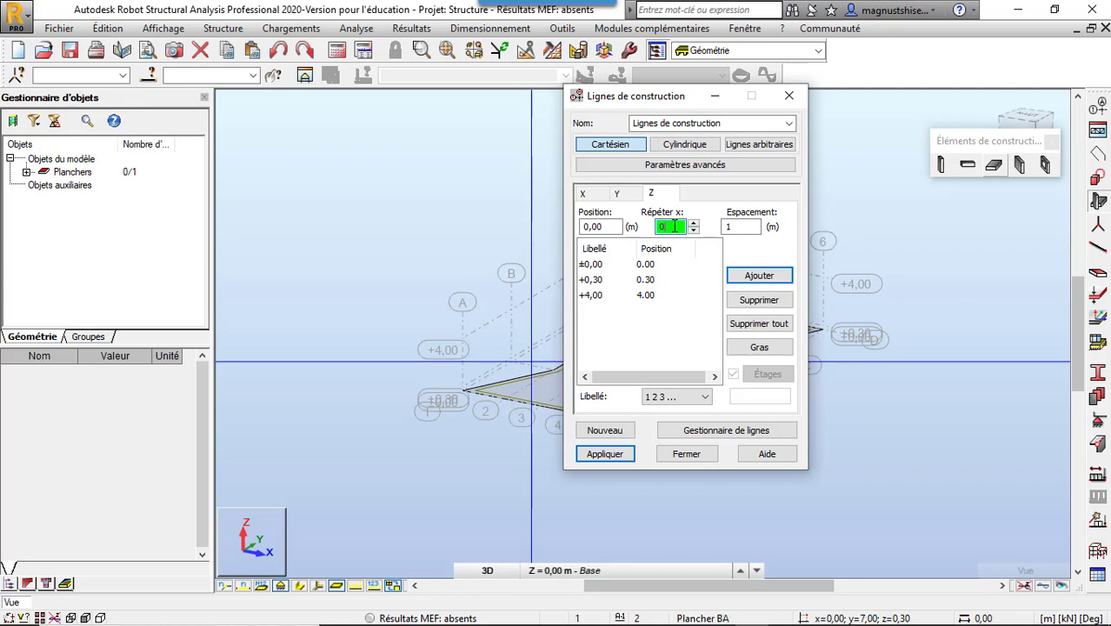
pyautogui.write('.5')
pyautogui.click(601, 265)
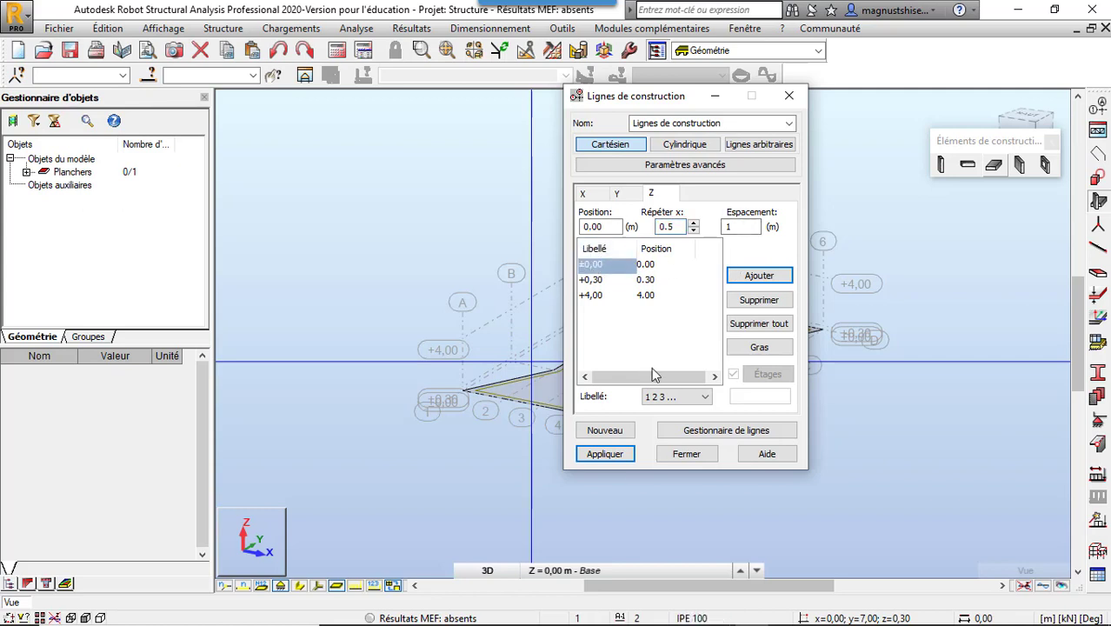
pyautogui.click(662, 397)
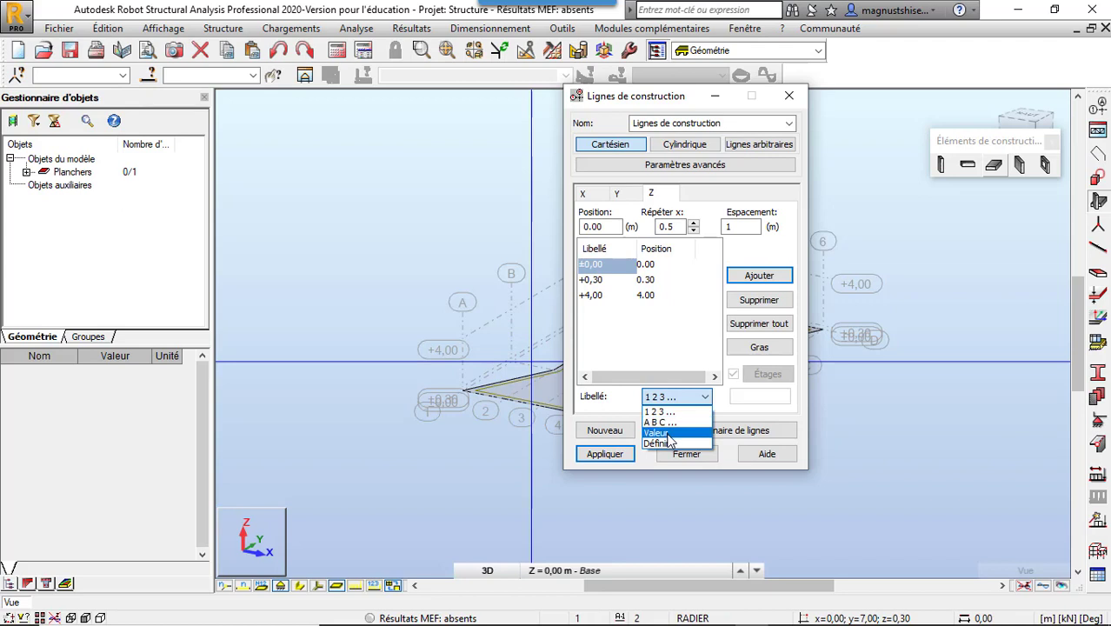
pyautogui.click(660, 432)
pyautogui.click(760, 275)
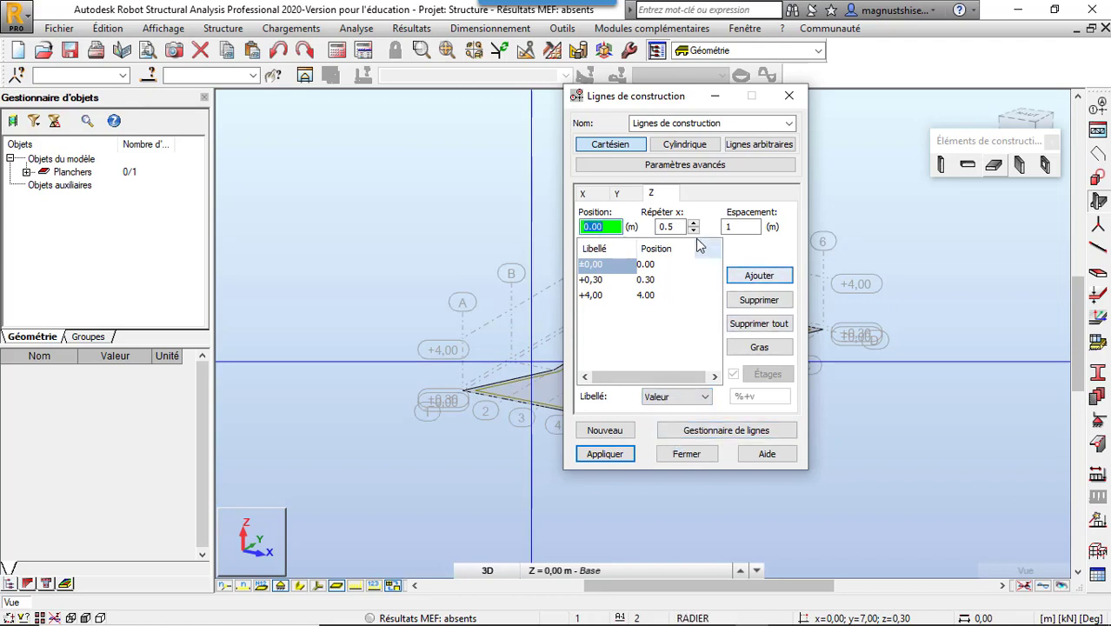
# Add a Z construction level at 0.50 by repeating the 0.00 position once with a spacing of 0.5 m
pyautogui.click(673, 226)
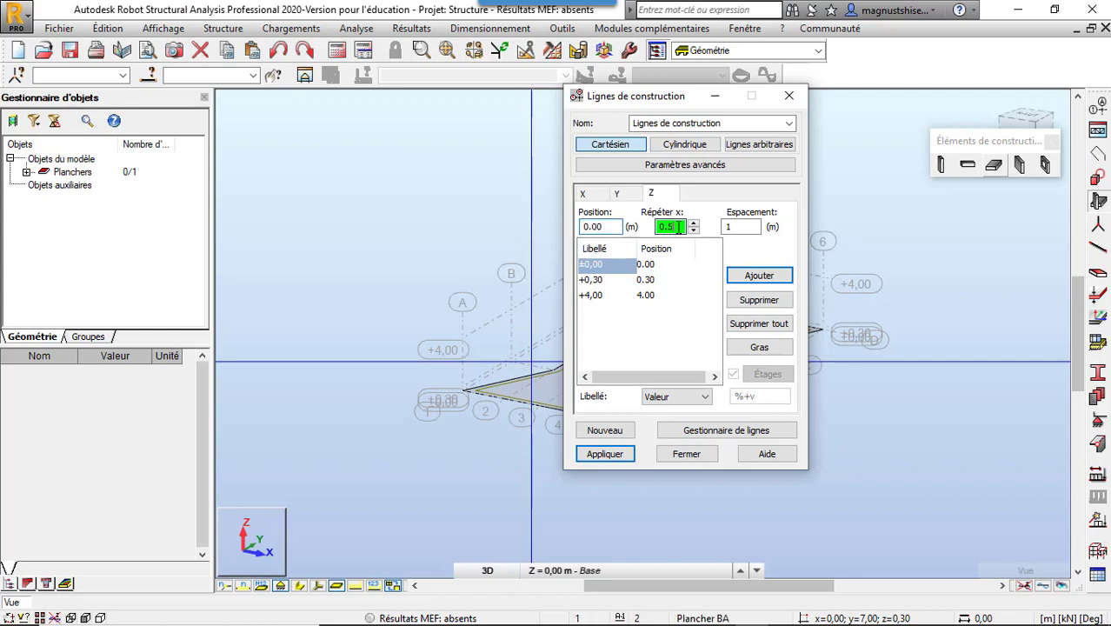
pyautogui.moveTo(673, 225); pyautogui.dragTo(640, 227)
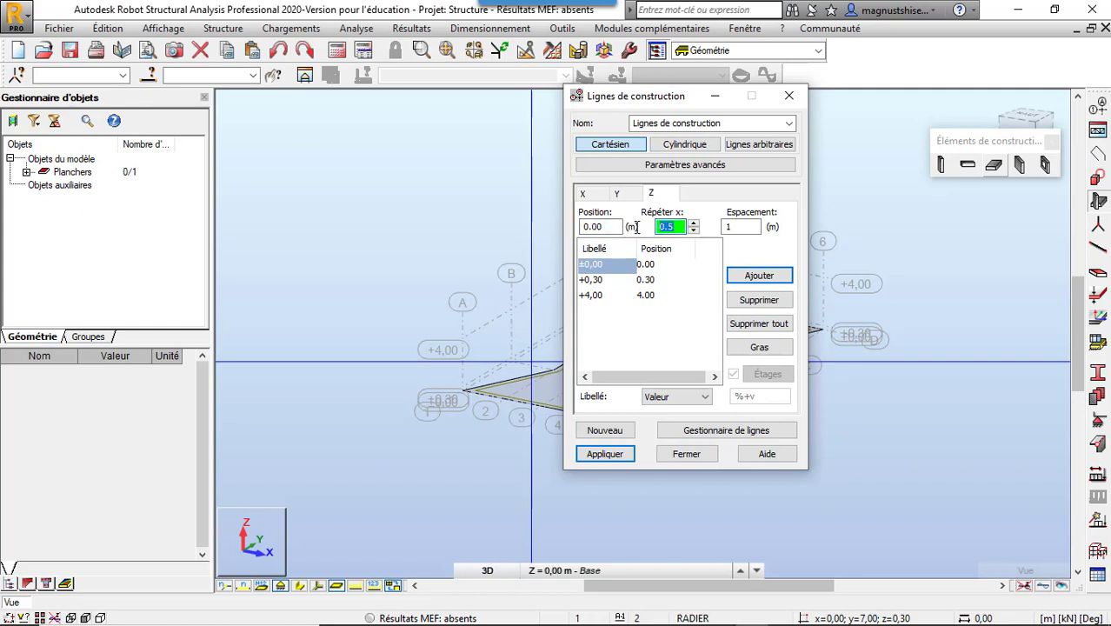
pyautogui.click(735, 227)
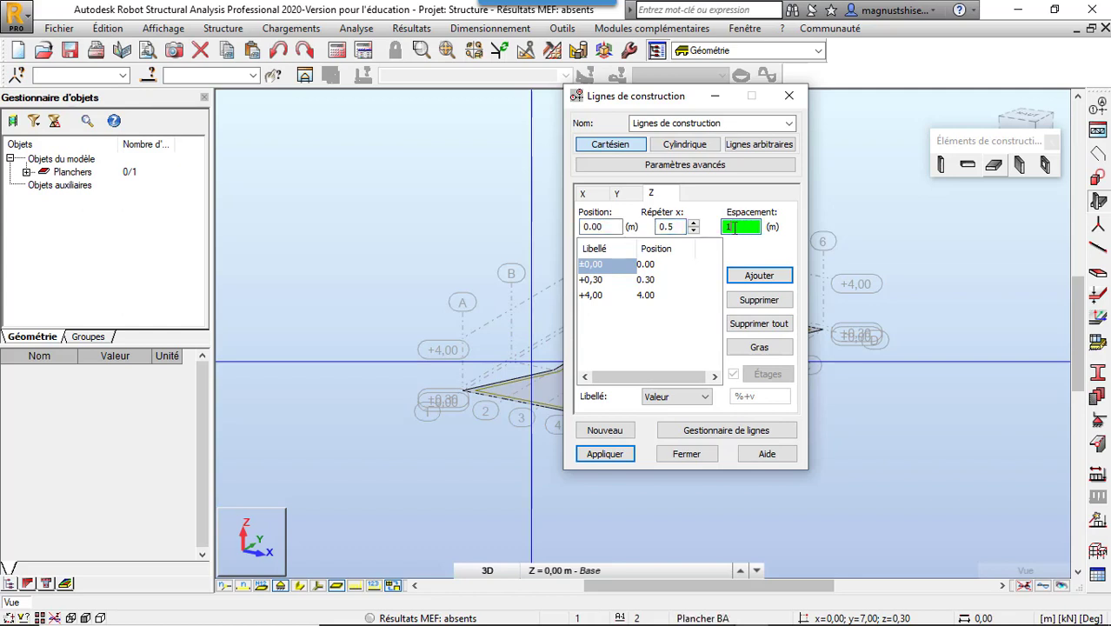
pyautogui.write('0.5')
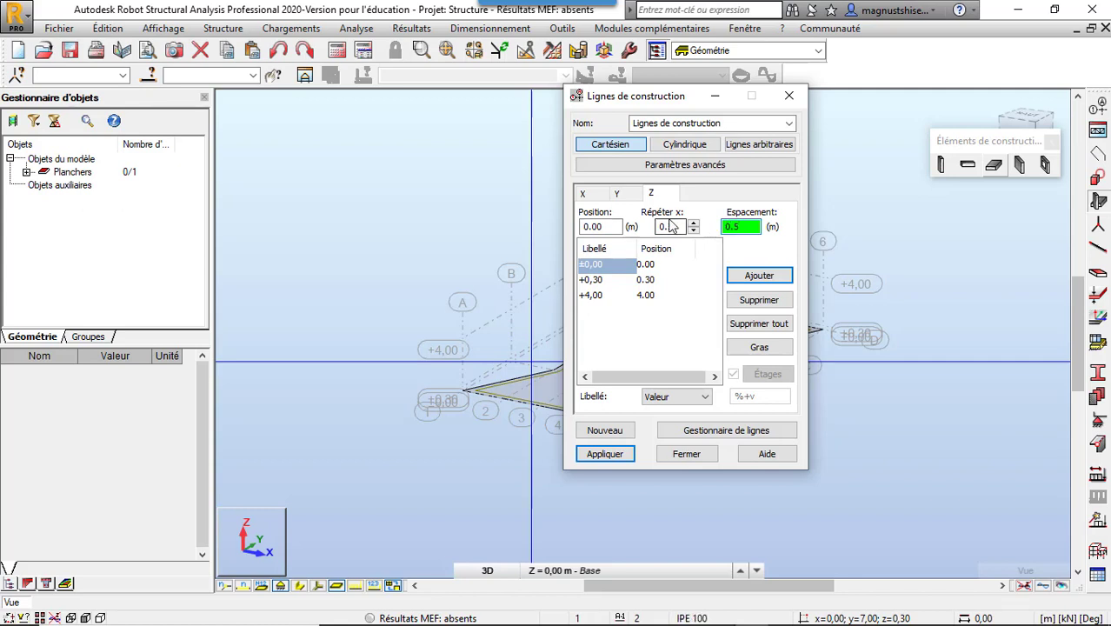
pyautogui.click(678, 227)
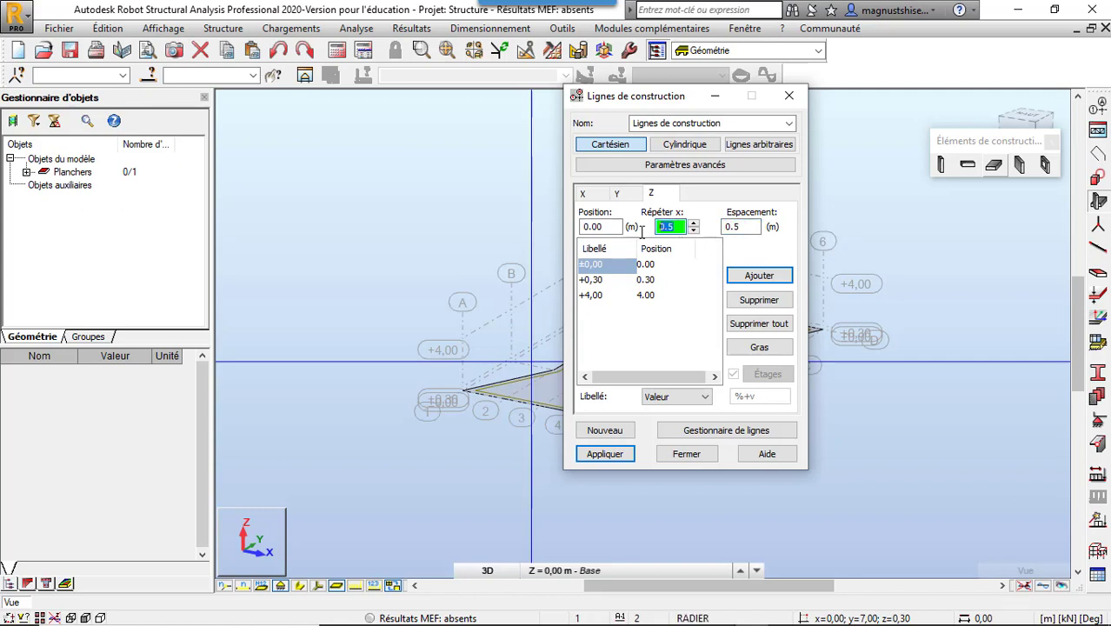
pyautogui.write('1')
pyautogui.click(759, 277)
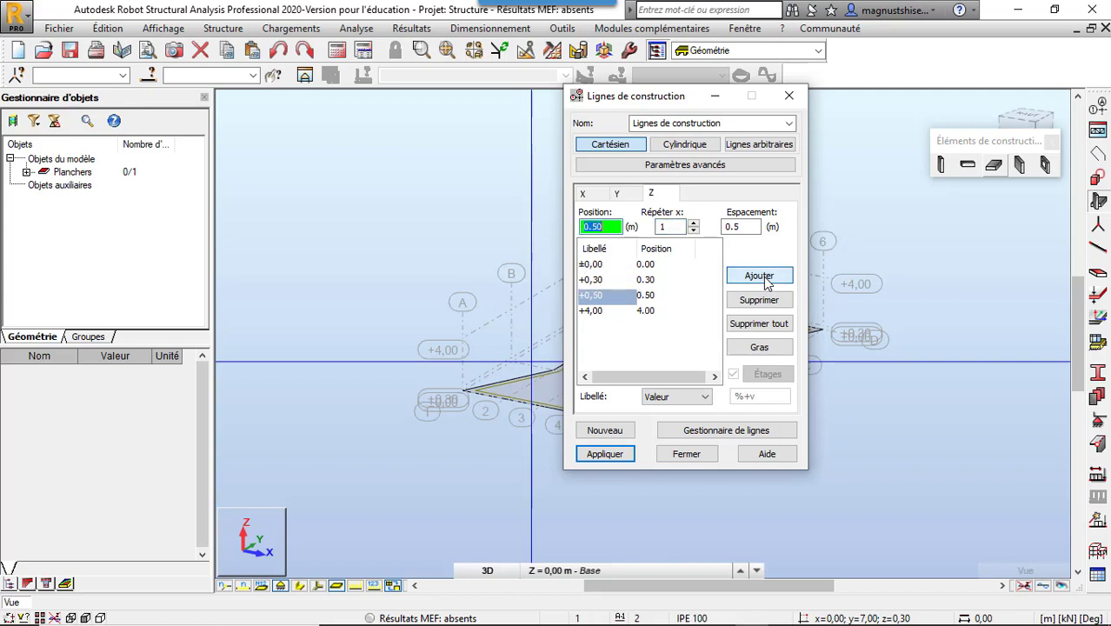
# Delete the 0.30 level from the Z construction lines, apply the change and close the definition
pyautogui.click(648, 280)
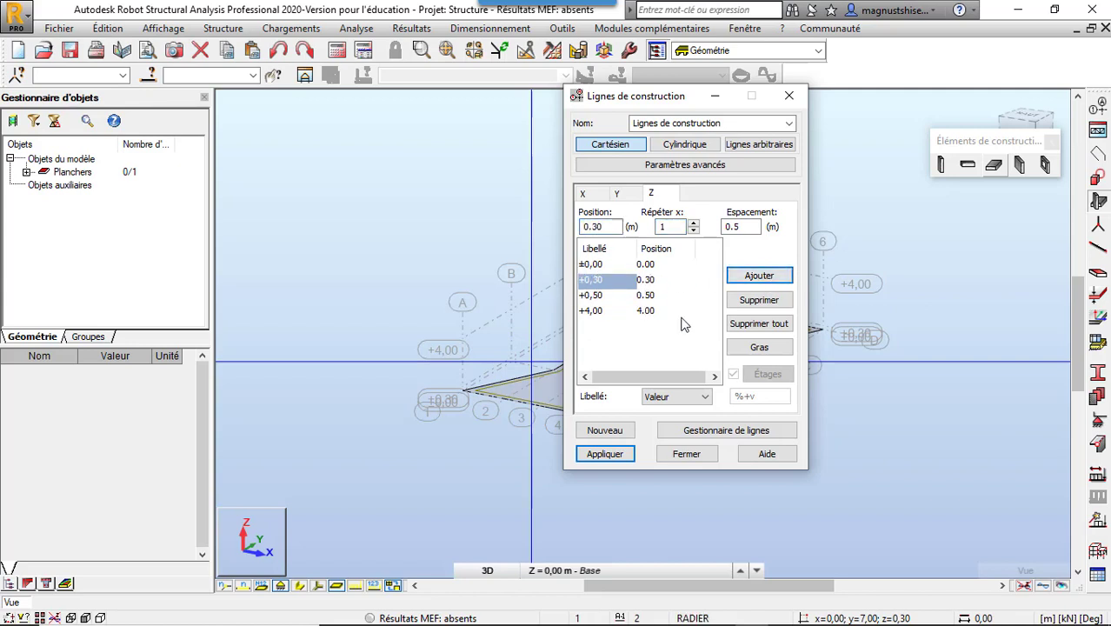
pyautogui.click(759, 301)
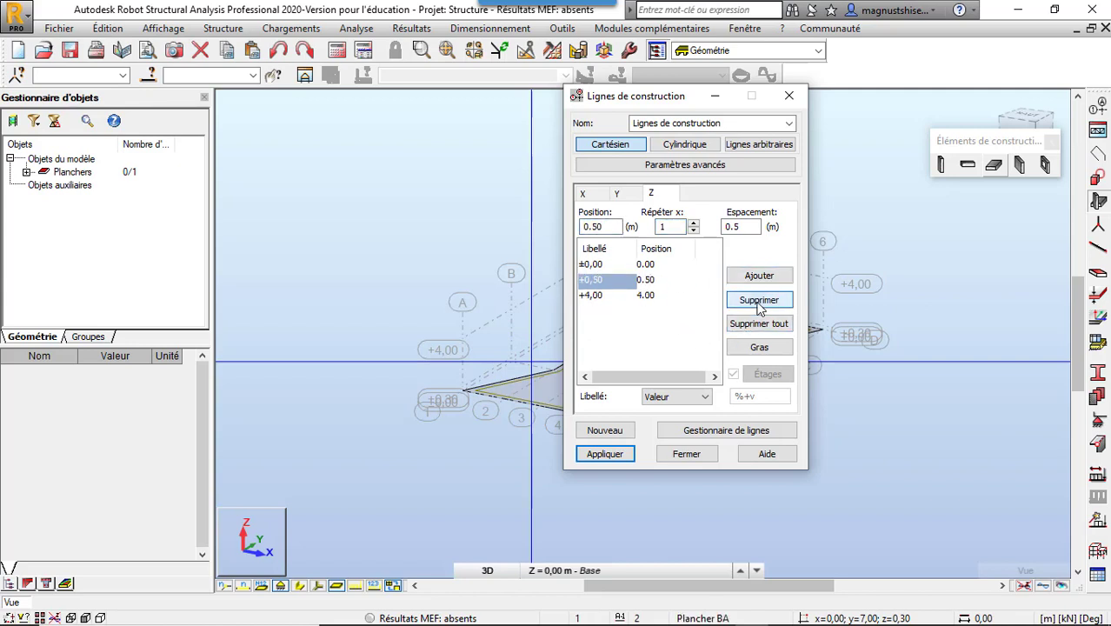
pyautogui.click(612, 452)
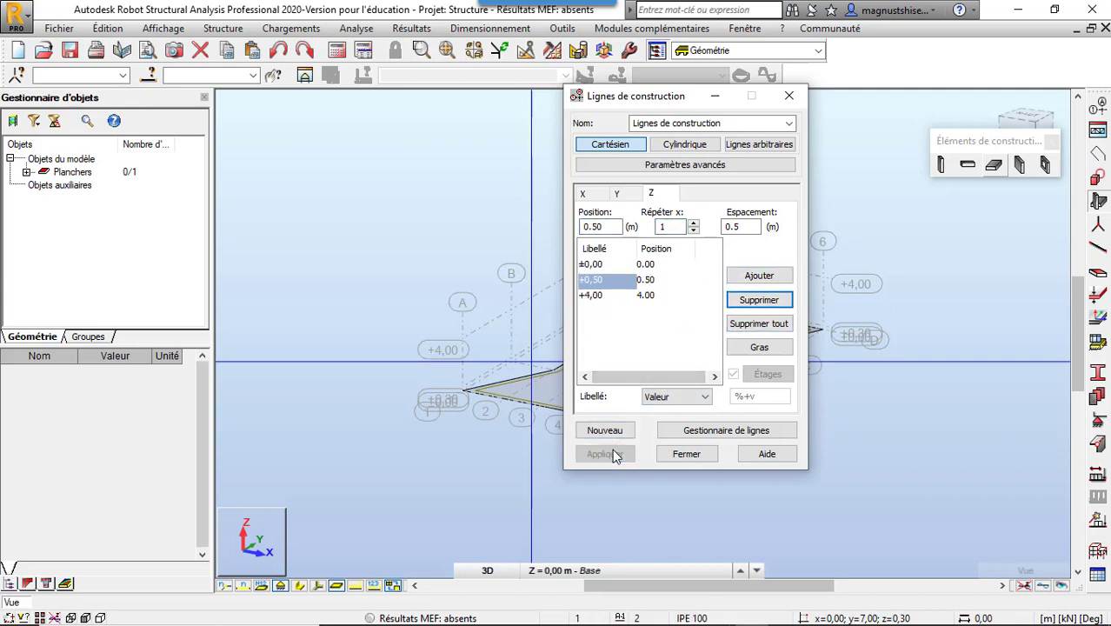
pyautogui.click(693, 460)
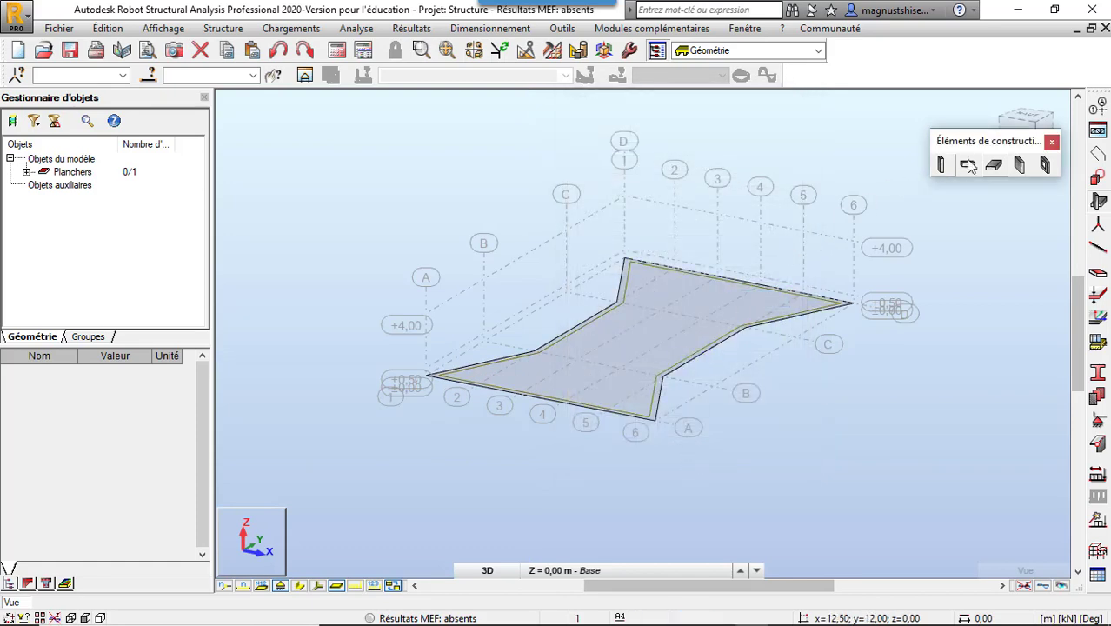
# Draw a closed polyline from A1 at Z = 0.00 through A1 at +0.50, B2 at +4.00 and B2 at 0.00, back to the start
pyautogui.click(1097, 153)
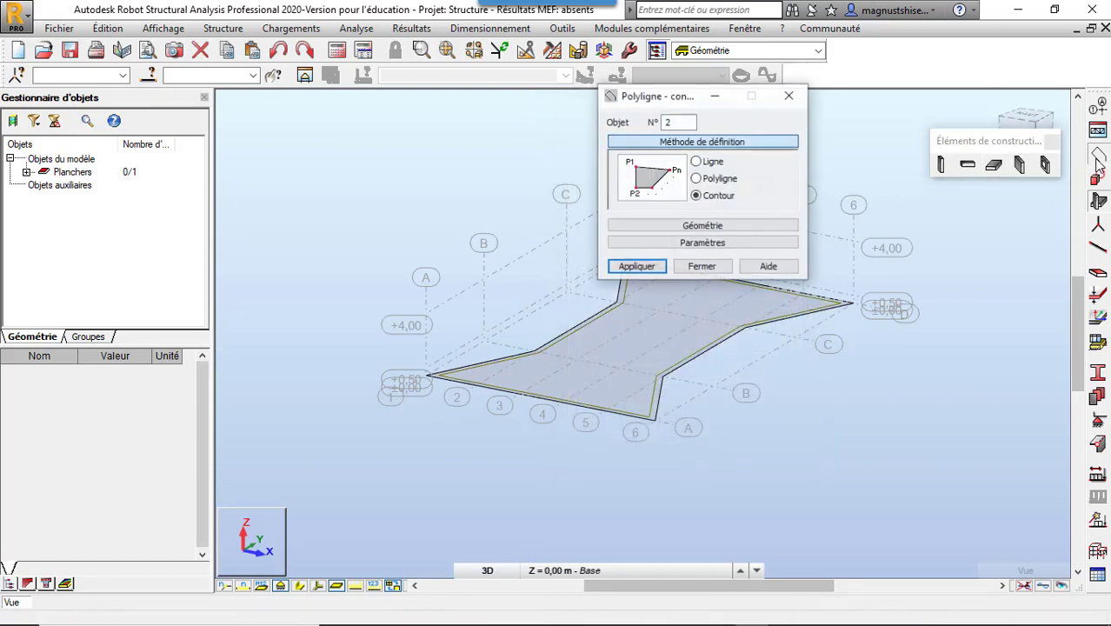
pyautogui.click(696, 178)
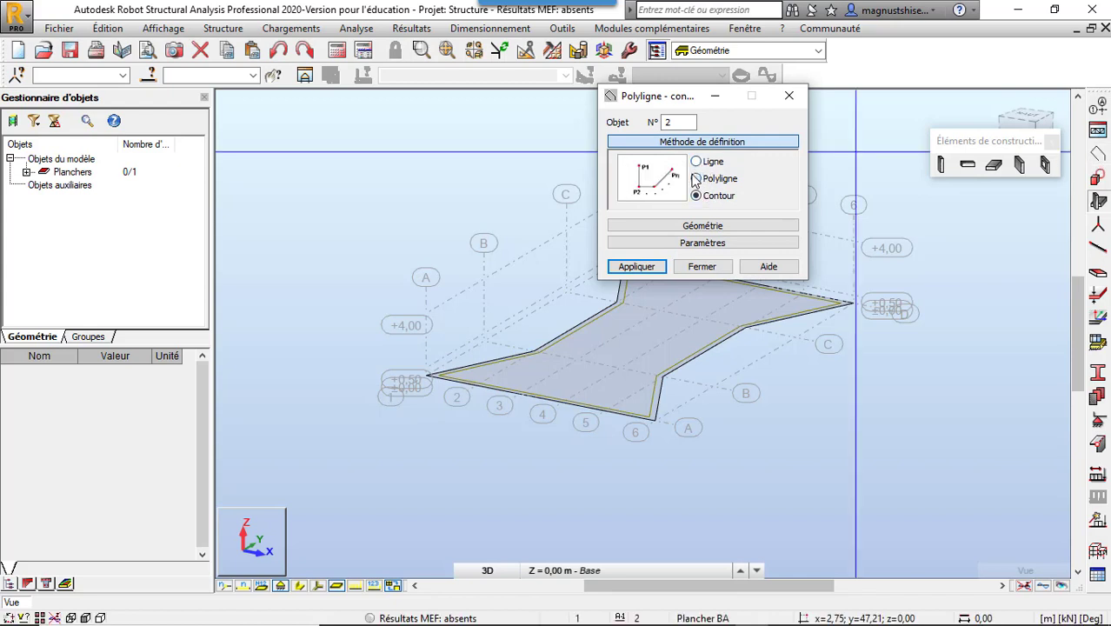
pyautogui.click(427, 376)
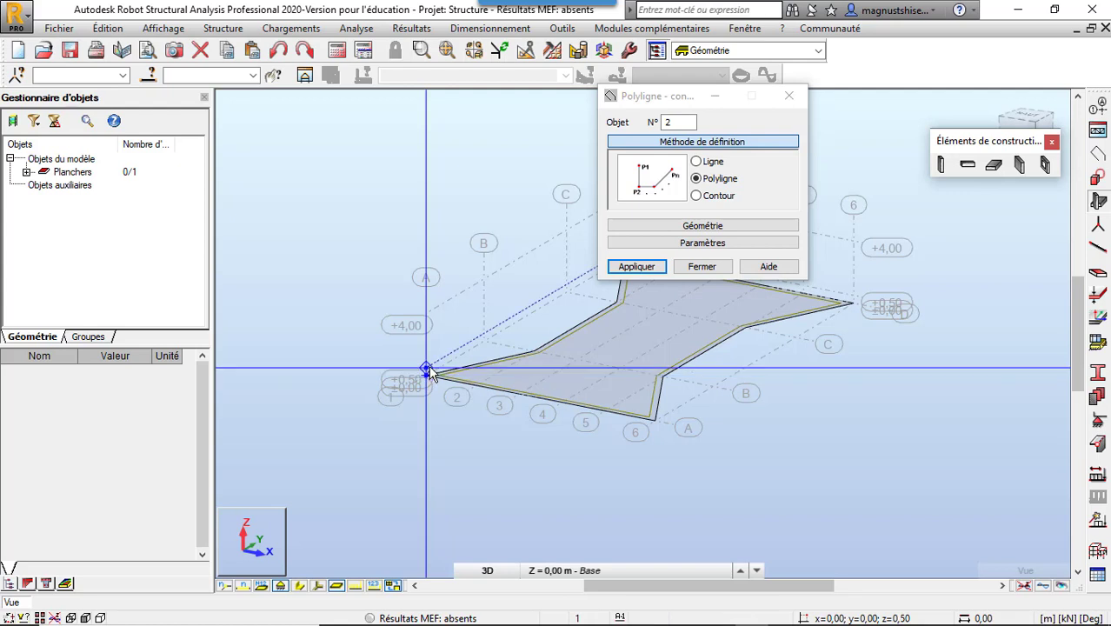
pyautogui.click(426, 369)
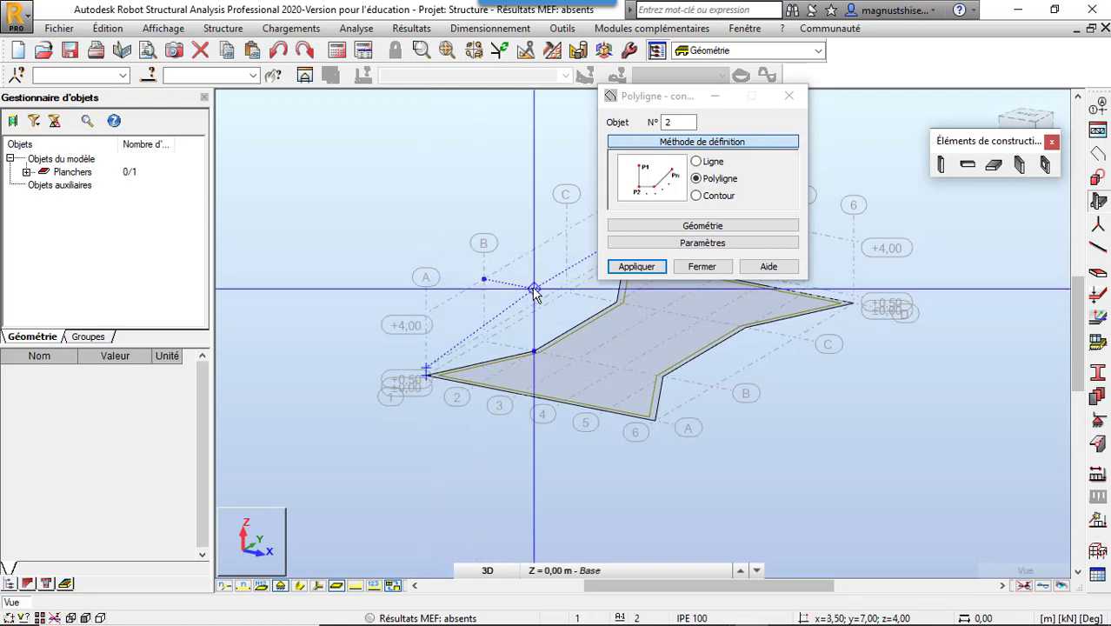
pyautogui.click(536, 357)
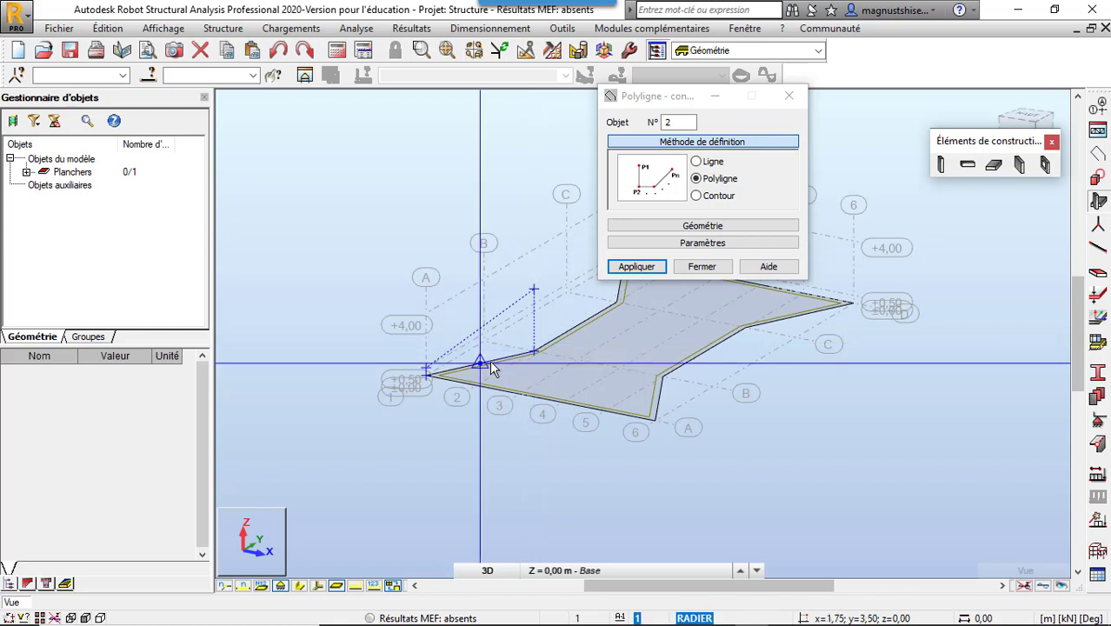
pyautogui.click(428, 375)
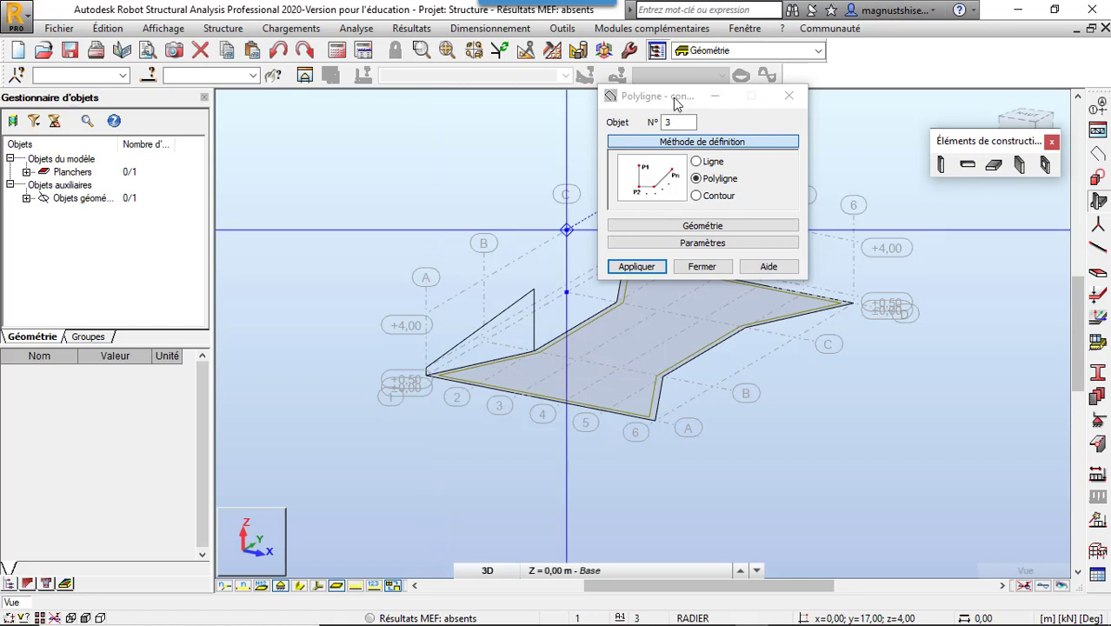
# Draw a second closed polyline from B2 at Z = 0.00 through B2 at +4.00, C2 at +4.00 and C2 at 0.00, back to the start
pyautogui.moveTo(677, 104); pyautogui.dragTo(255, 188)
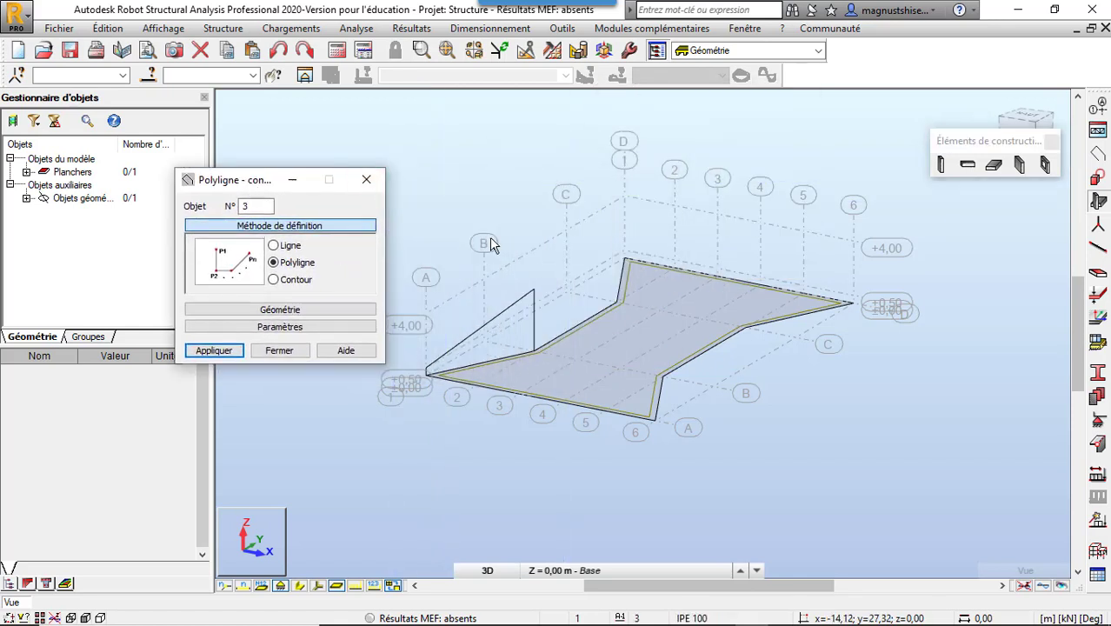
pyautogui.click(534, 348)
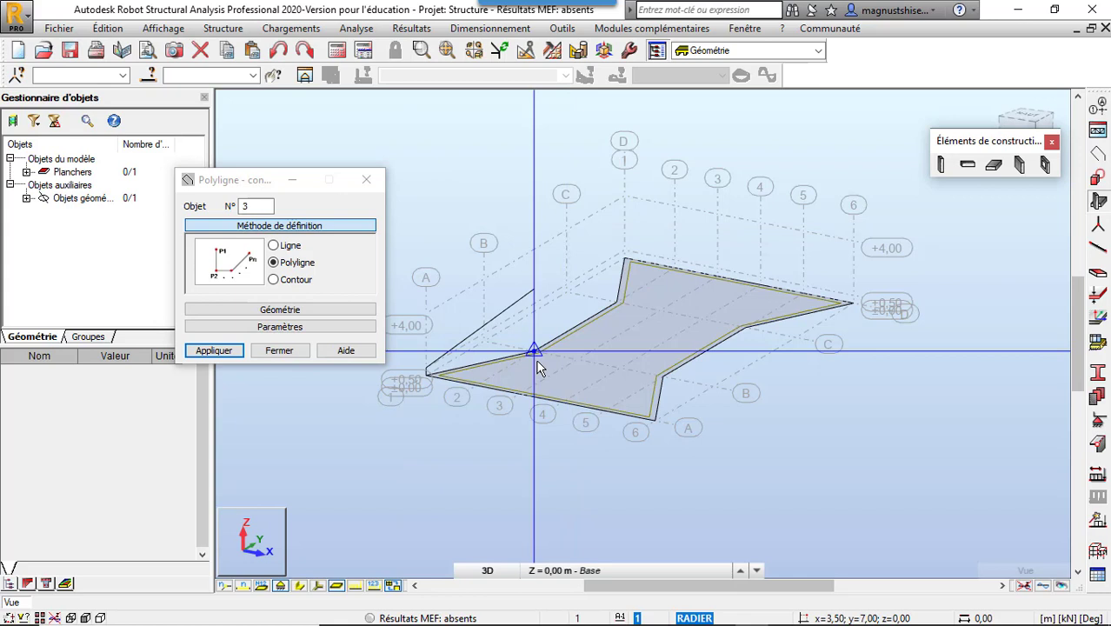
pyautogui.click(536, 296)
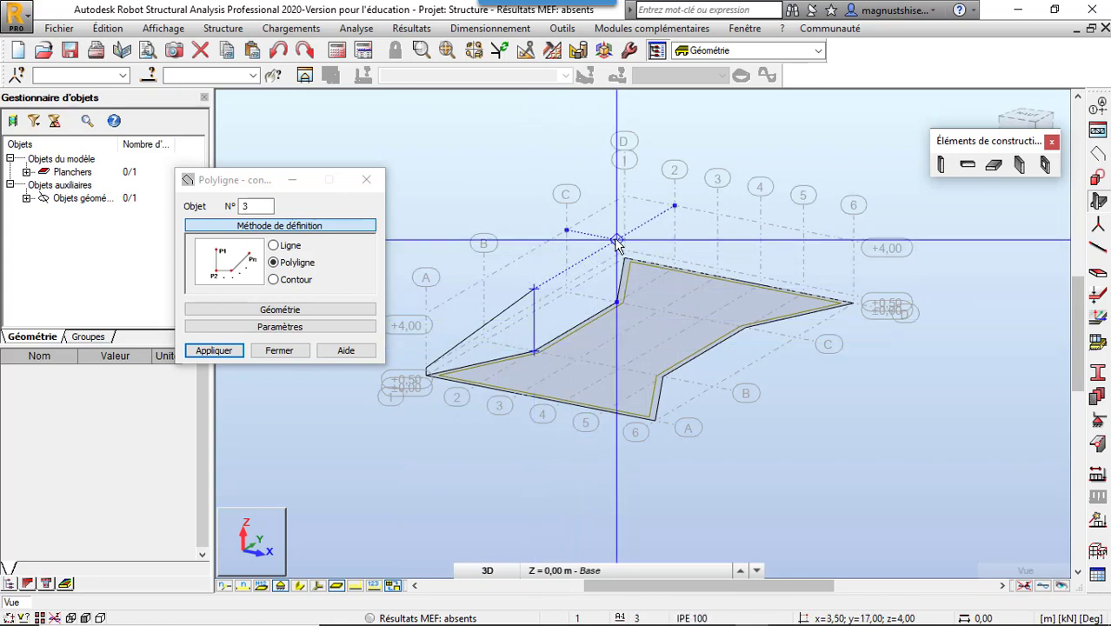
pyautogui.click(617, 304)
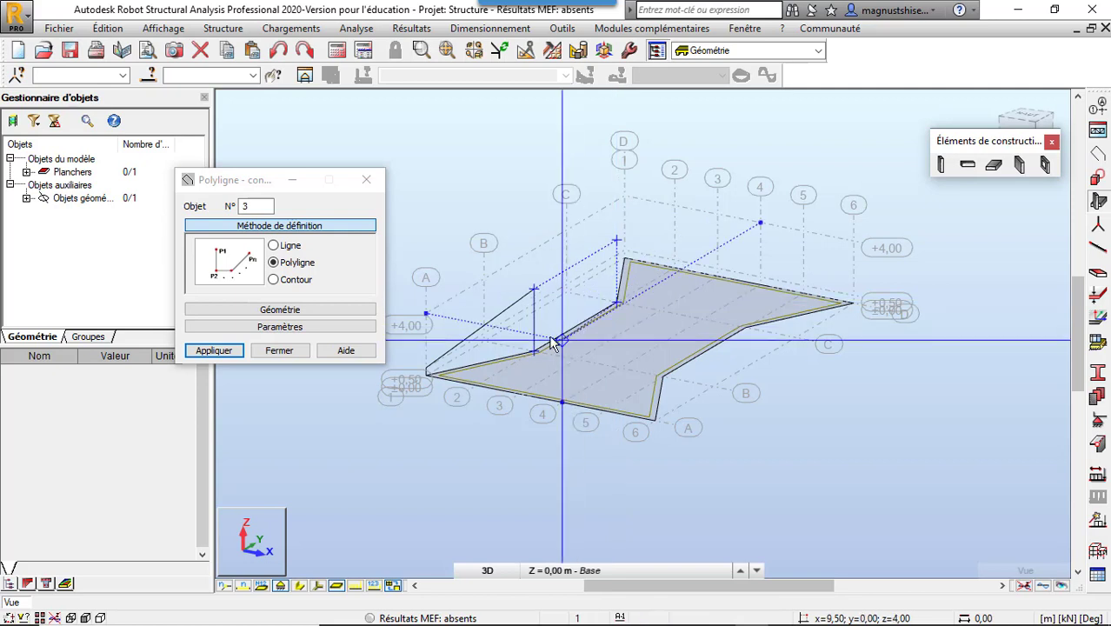
pyautogui.click(537, 353)
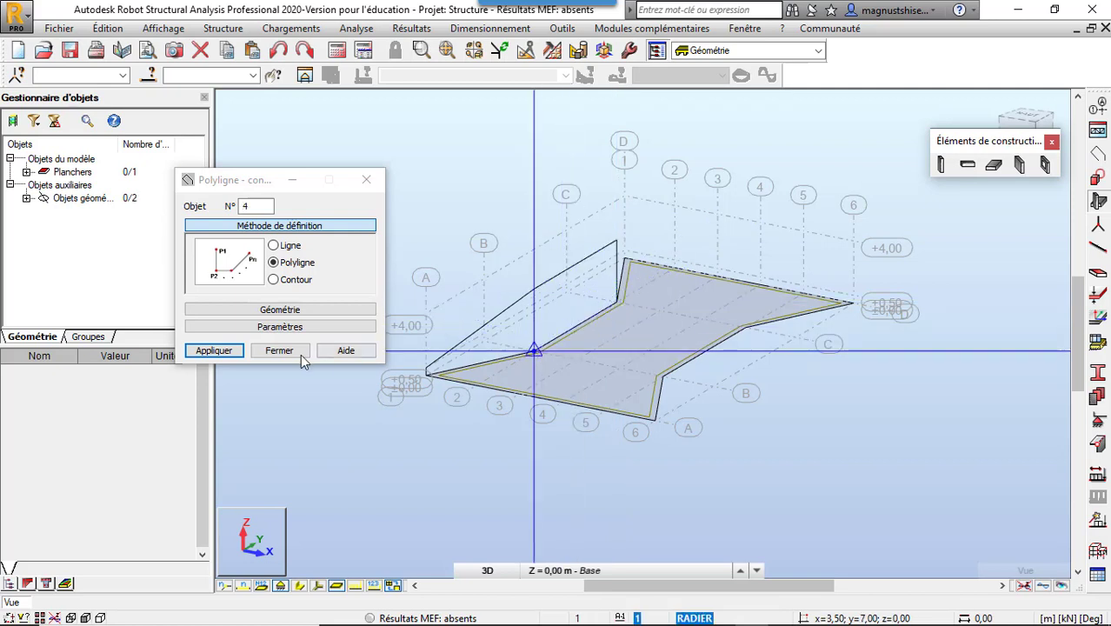
# Rotate the 3D model to face the slab edge carrying the outlines and delete the stray point from the new polyline's point list
pyautogui.click(317, 313)
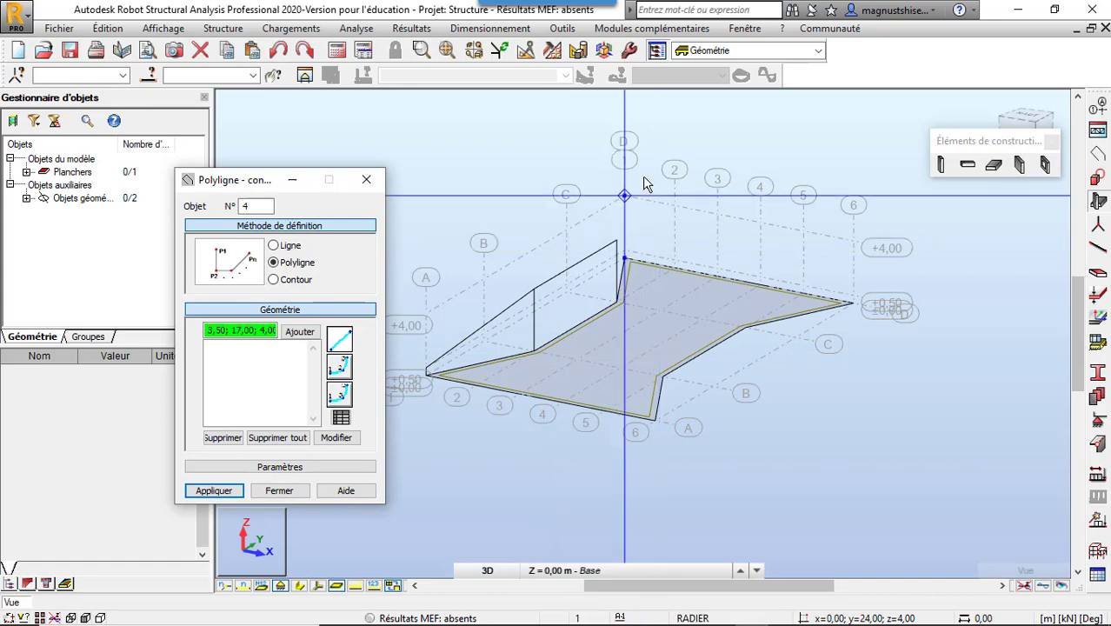
pyautogui.click(687, 144)
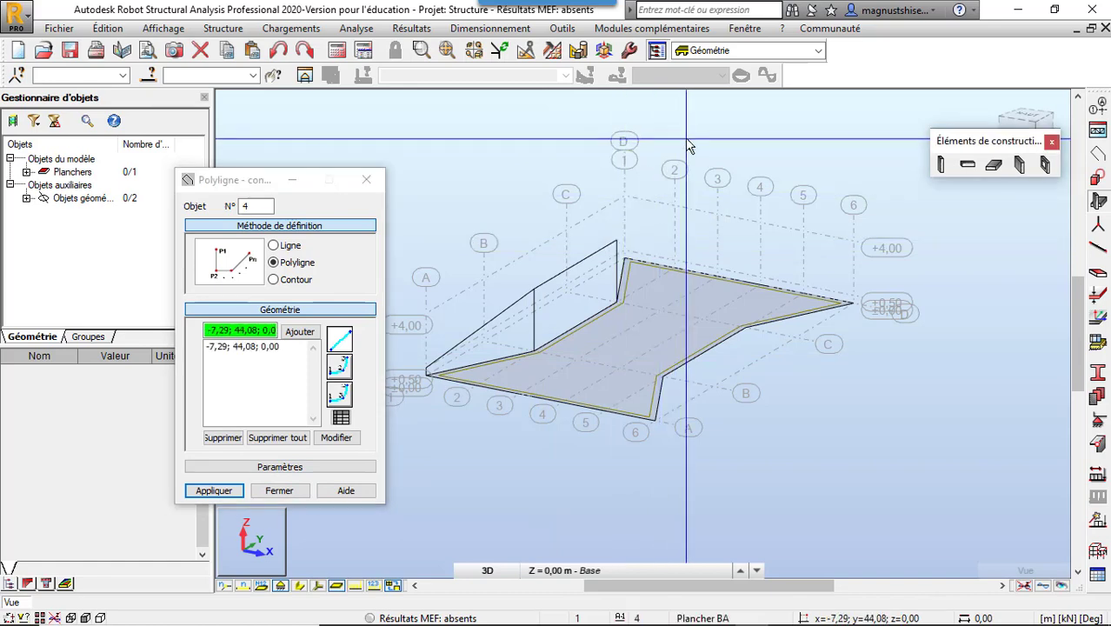
pyautogui.rightClick(693, 139)
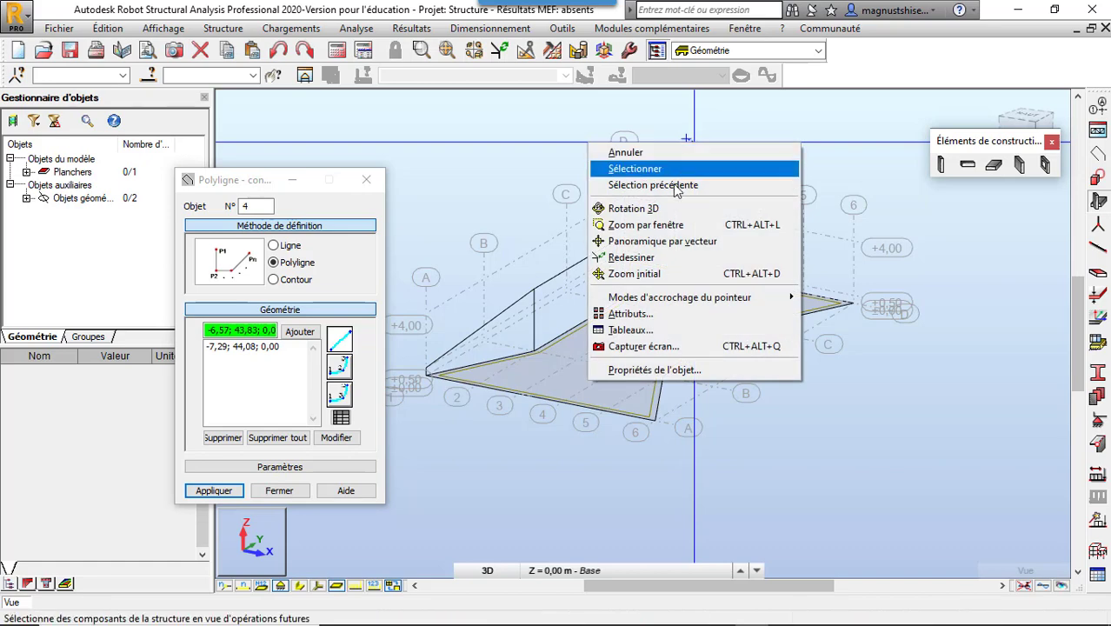
pyautogui.click(633, 209)
pyautogui.moveTo(569, 260); pyautogui.dragTo(568, 241)
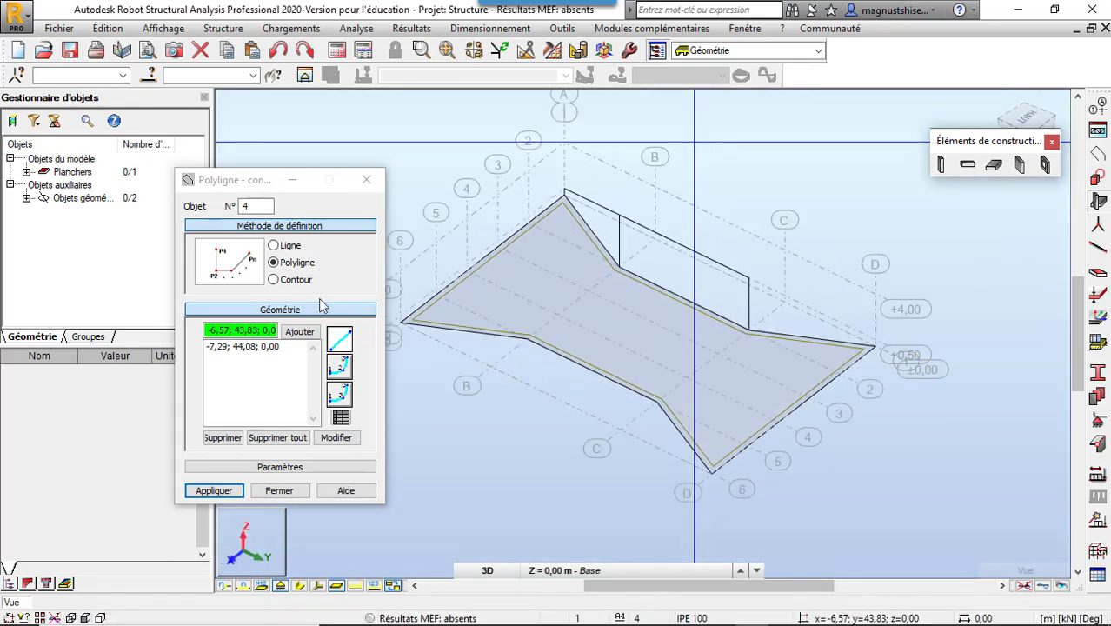
pyautogui.click(273, 347)
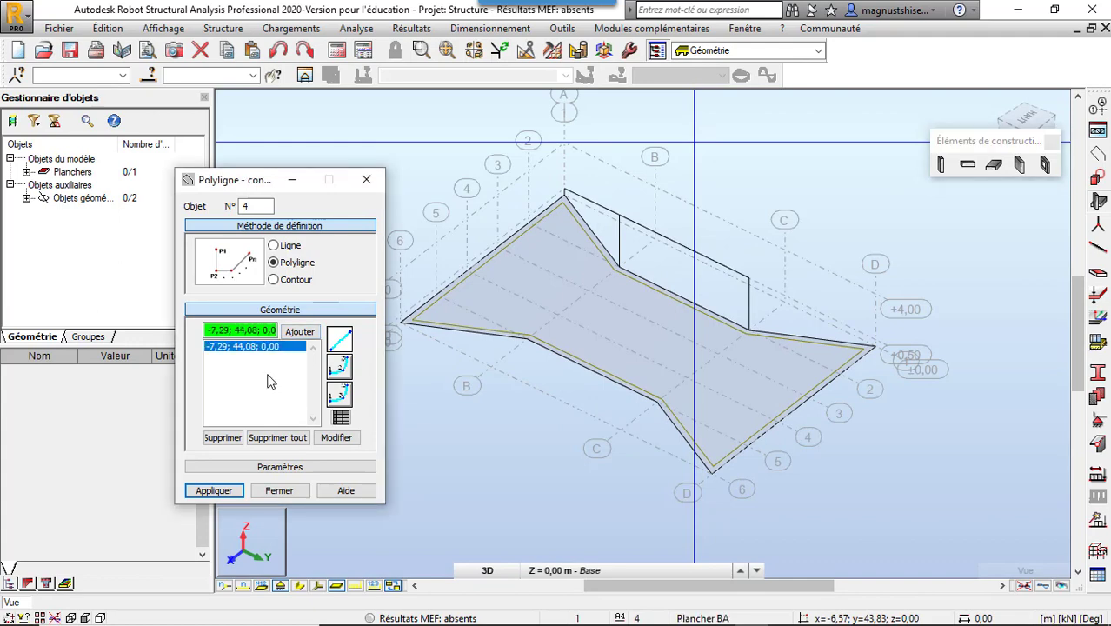
pyautogui.click(233, 438)
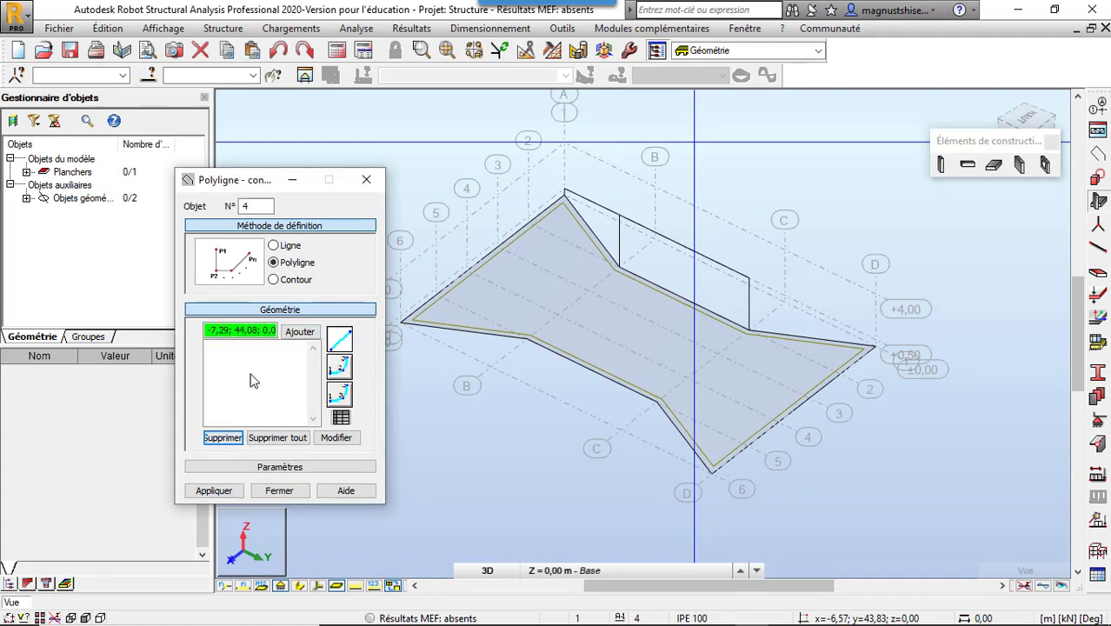
# Draw a third closed polyline from C2 at +4.00 through D1 at +0.50, D1 at 0.00 and C2 at 0.00, then close the definition
pyautogui.click(749, 279)
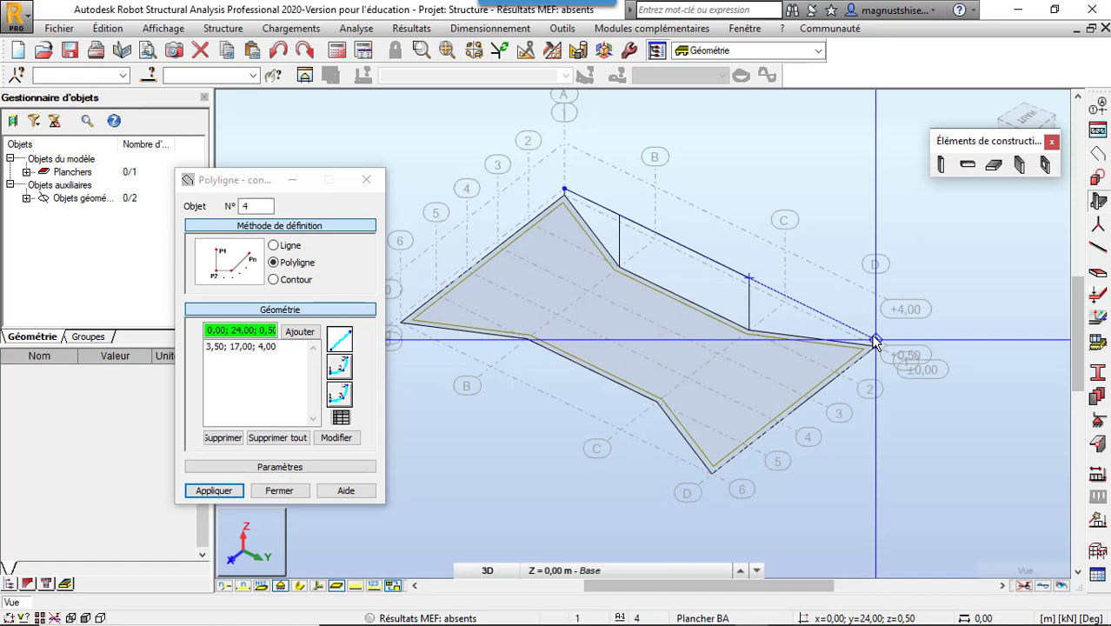
pyautogui.click(875, 341)
pyautogui.click(873, 350)
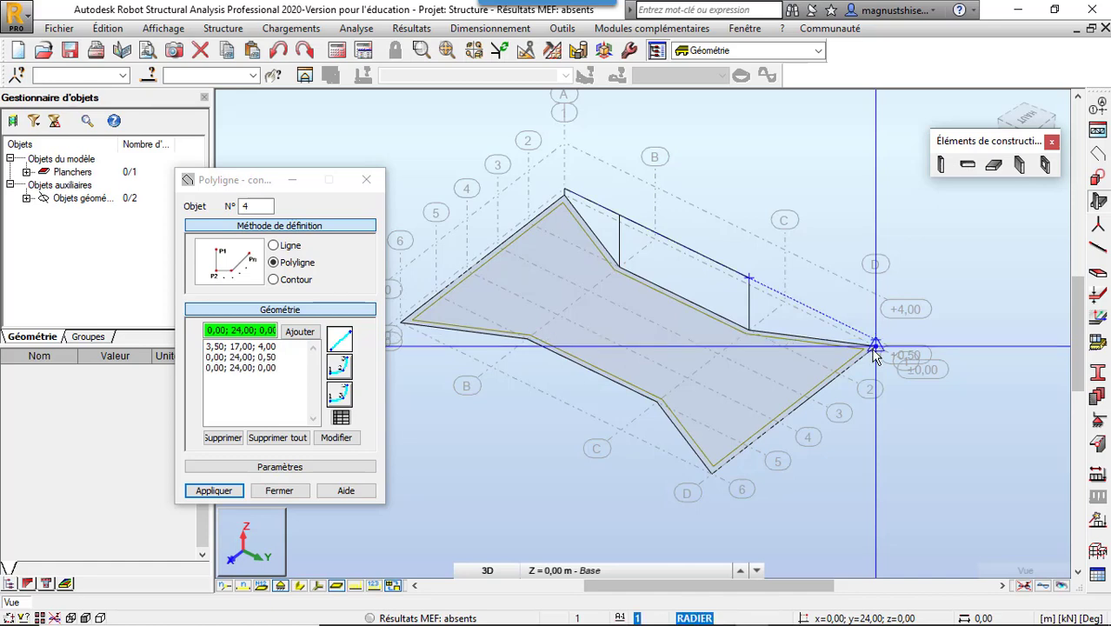
pyautogui.click(760, 336)
pyautogui.click(756, 285)
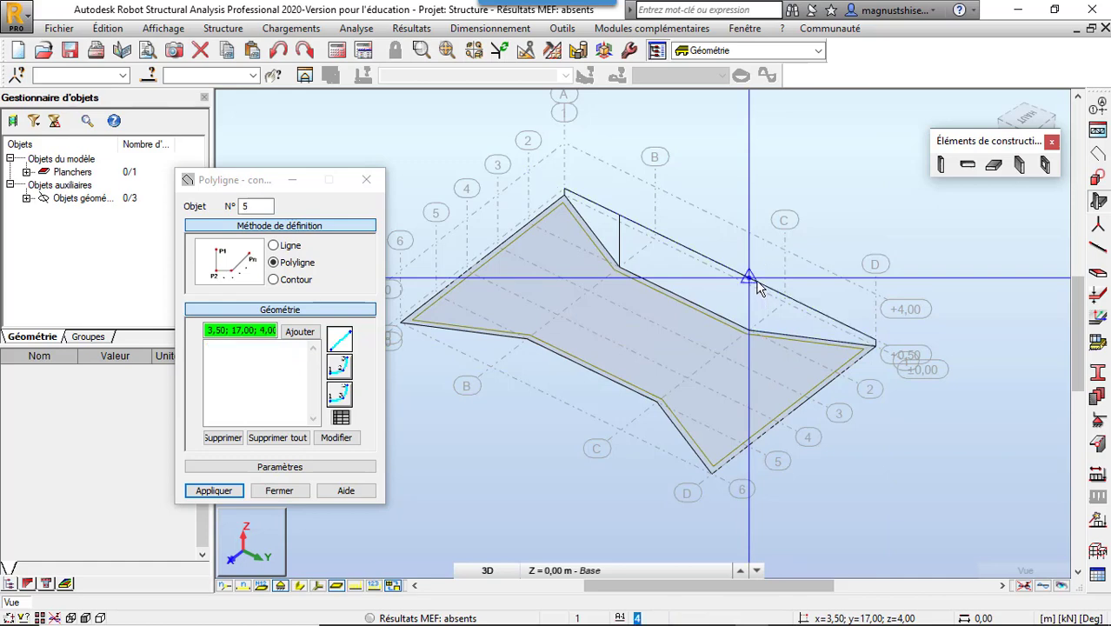
pyautogui.click(366, 180)
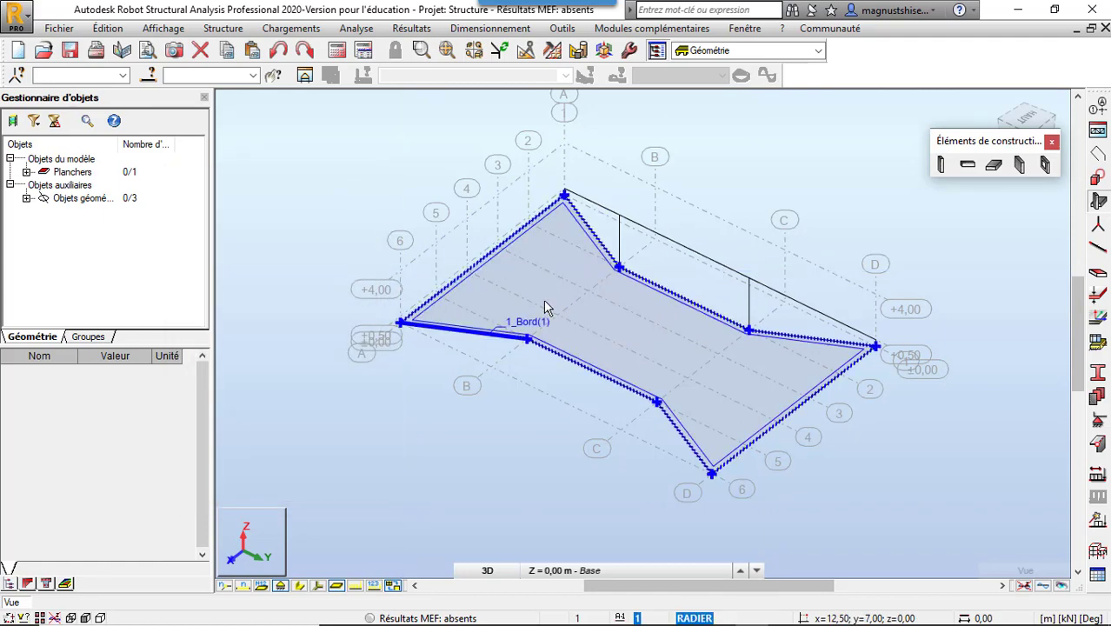
# Start a new panel definition and set its reinforcement type to Voile BA
pyautogui.click(222, 27)
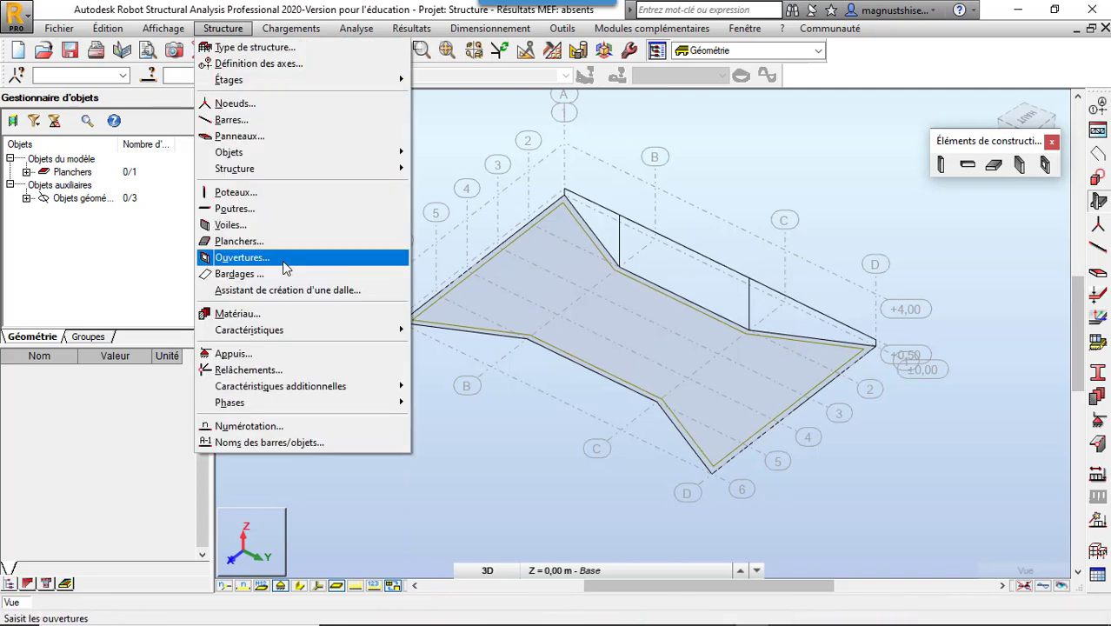
pyautogui.click(260, 137)
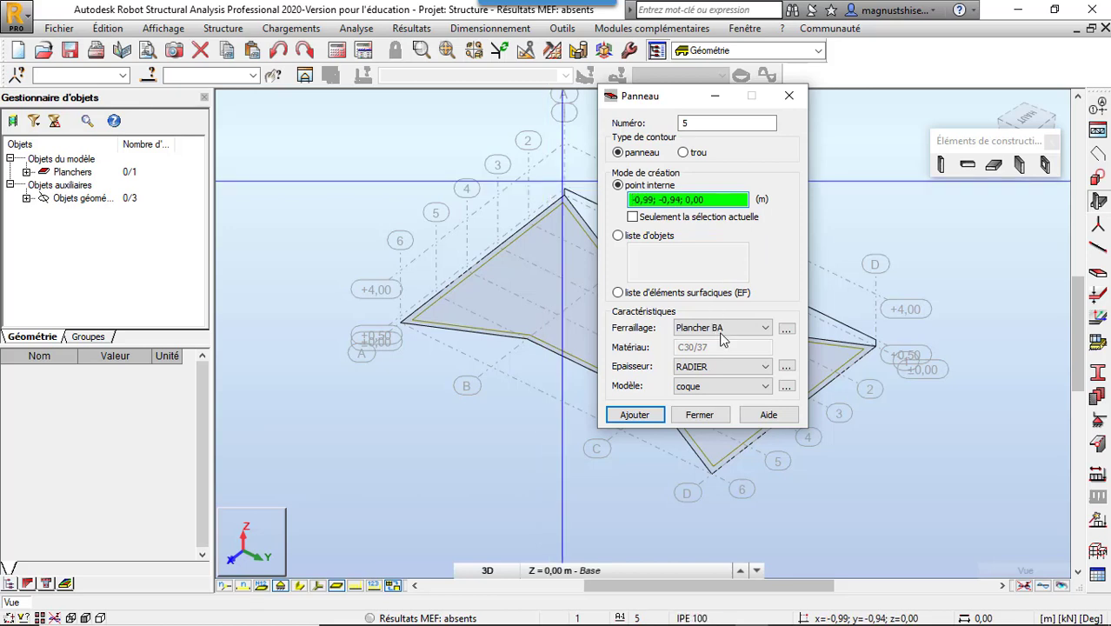
pyautogui.click(744, 330)
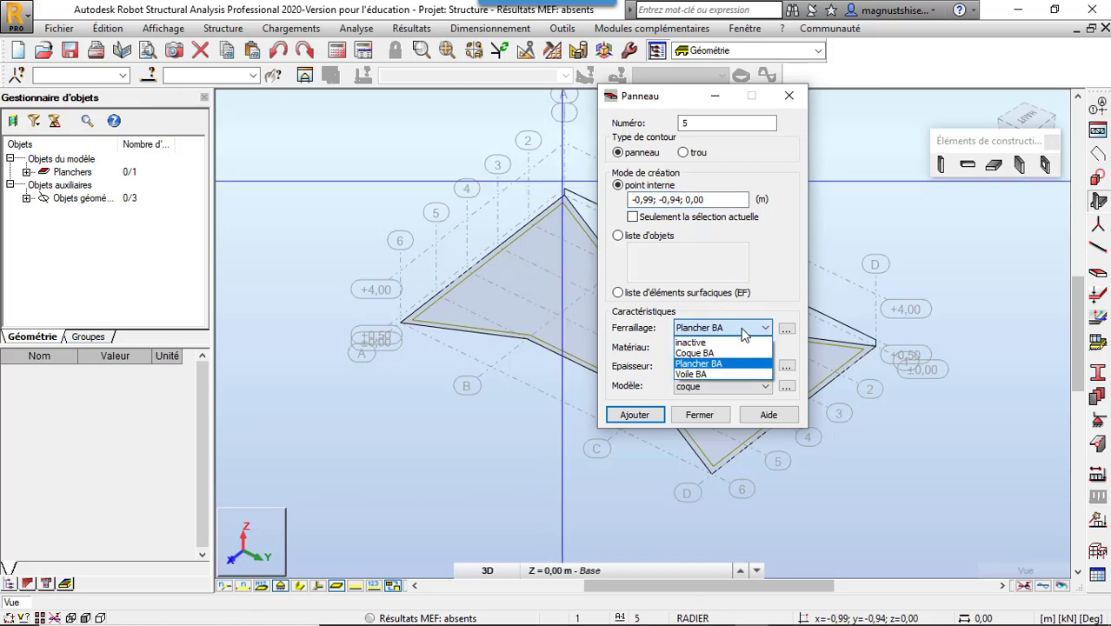
pyautogui.click(734, 374)
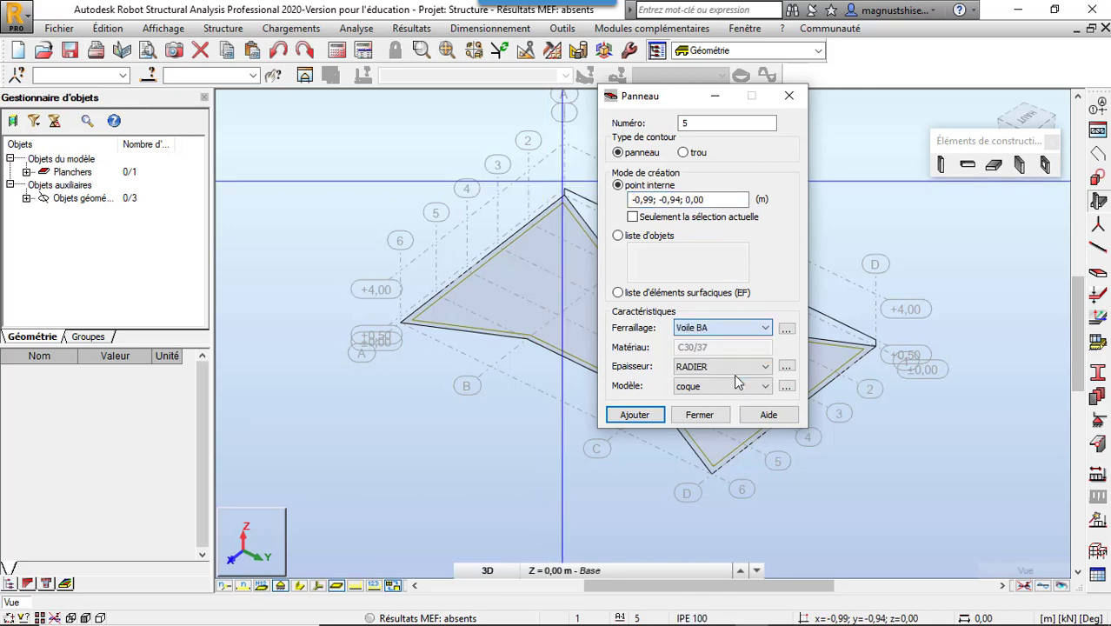
# Define a uniform 40 cm panel thickness named VOILE in C30/37 and add it for the new panels
pyautogui.click(786, 367)
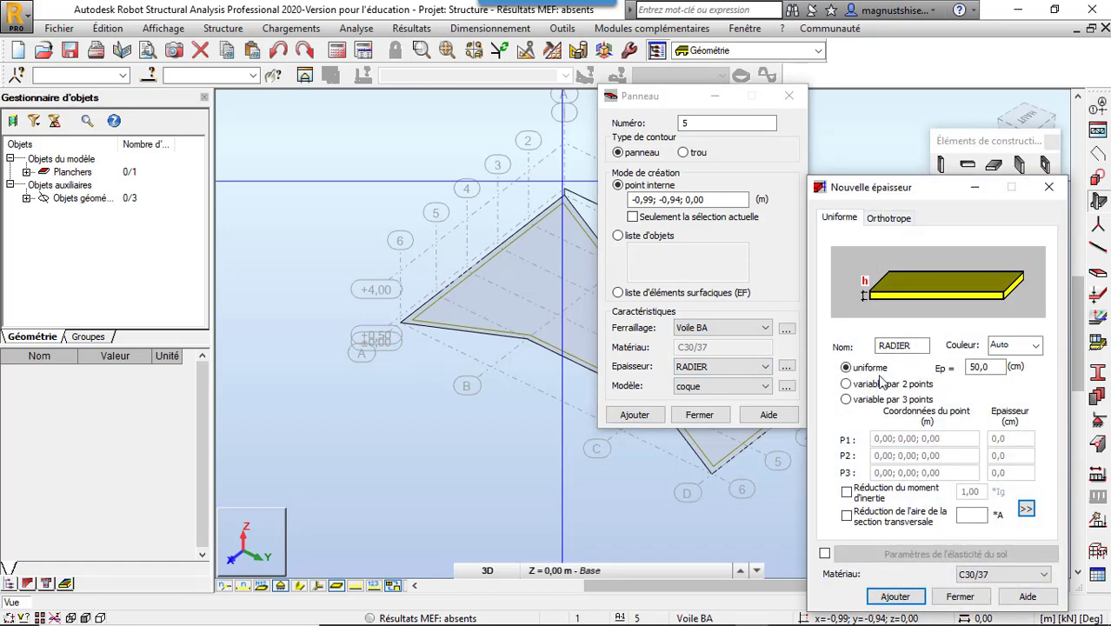
pyautogui.doubleClick(979, 367)
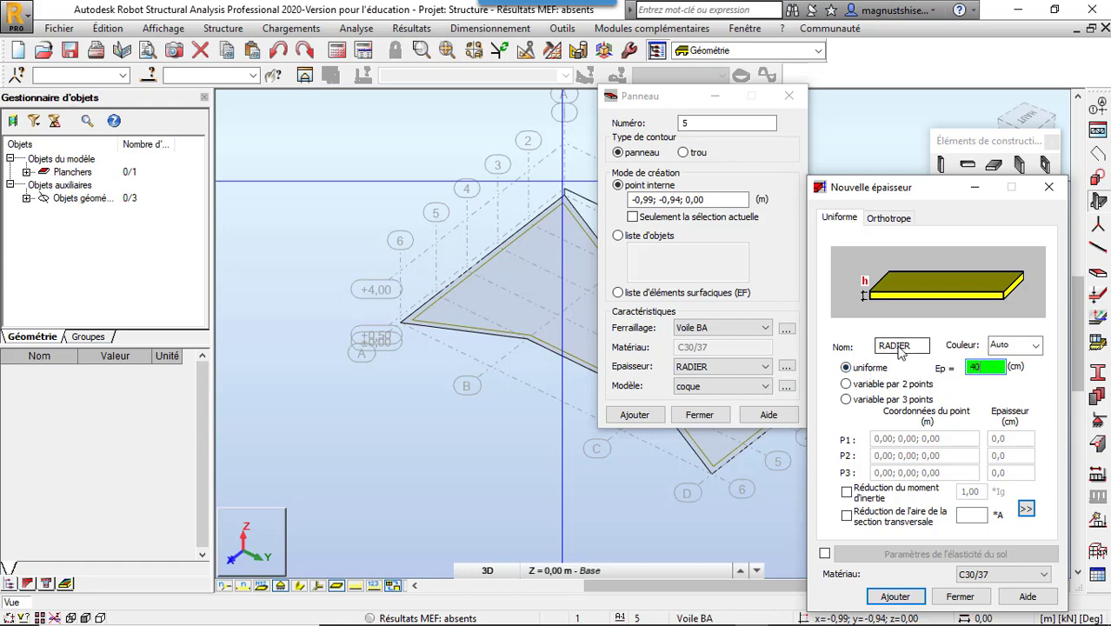
pyautogui.doubleClick(920, 347)
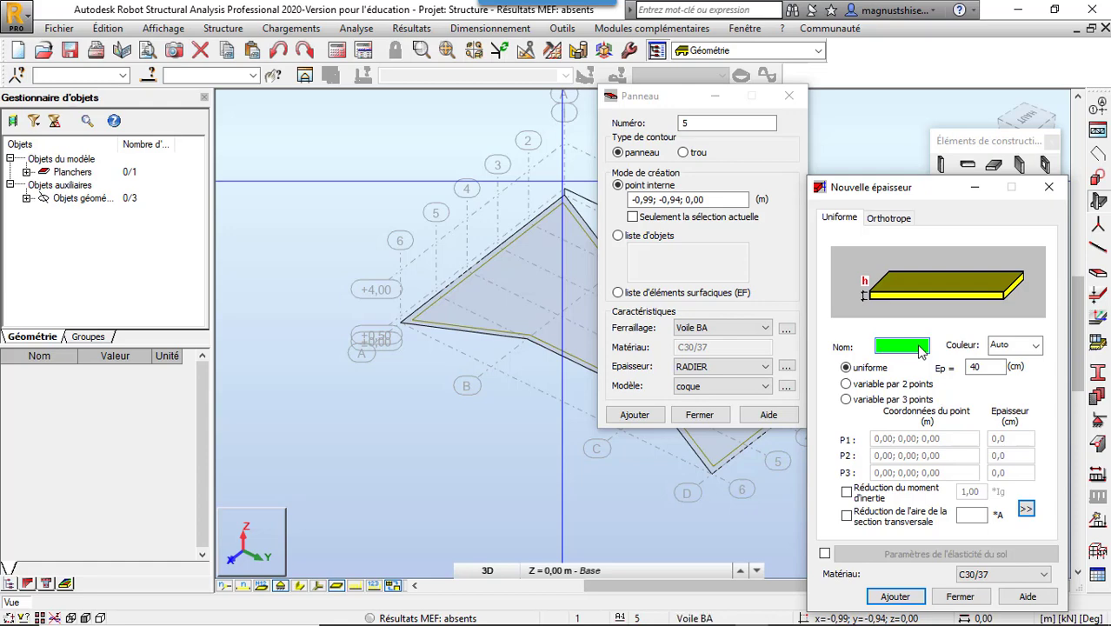
pyautogui.write('VOILE')
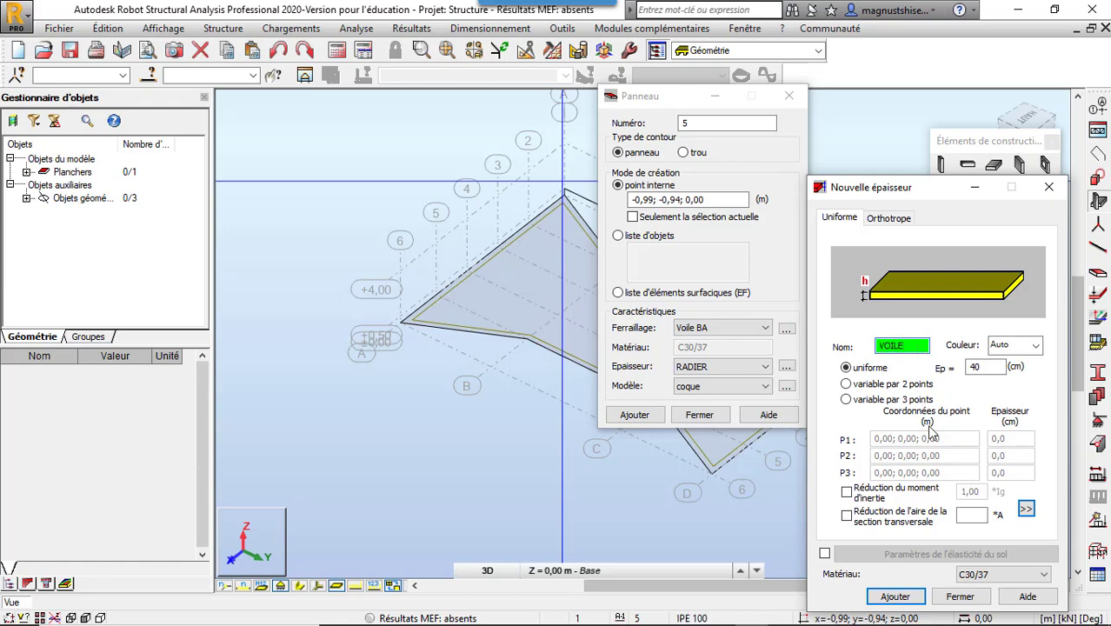
pyautogui.click(908, 597)
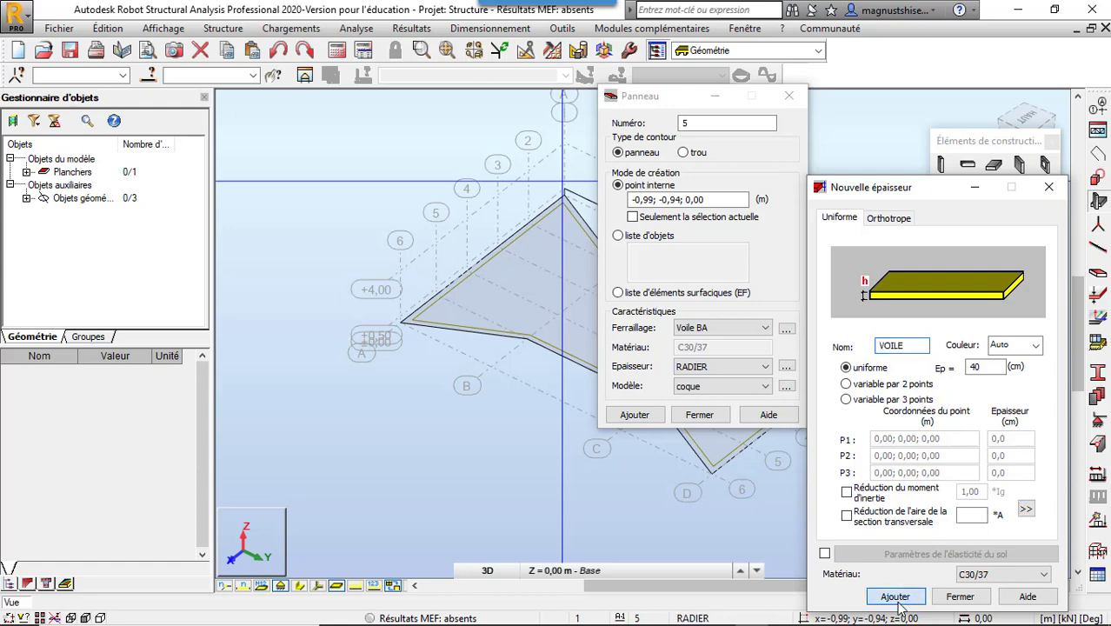
pyautogui.click(959, 596)
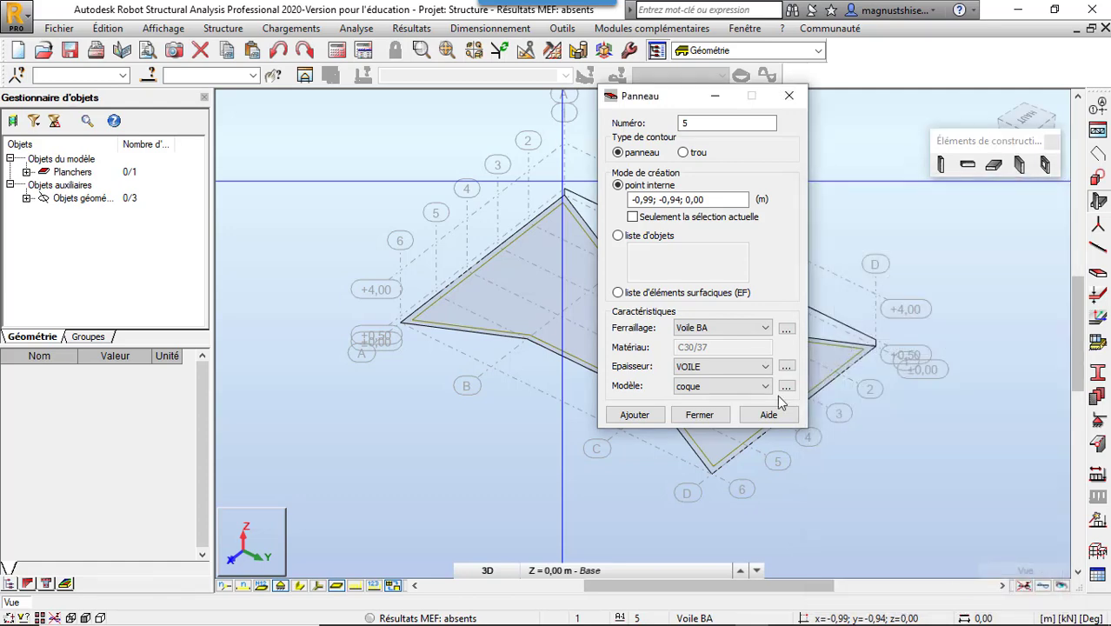
# Create VOILE panels inside the three vertical outlines along the slab edge by internal point, and close the panel definition
pyautogui.moveTo(657, 99); pyautogui.dragTo(210, 89)
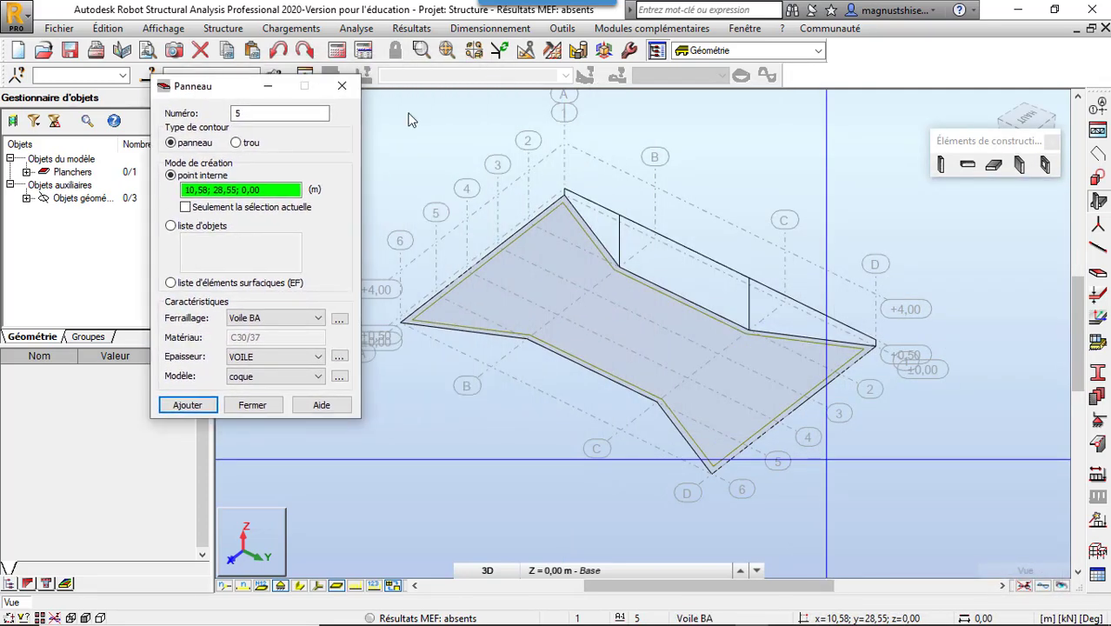
pyautogui.click(674, 285)
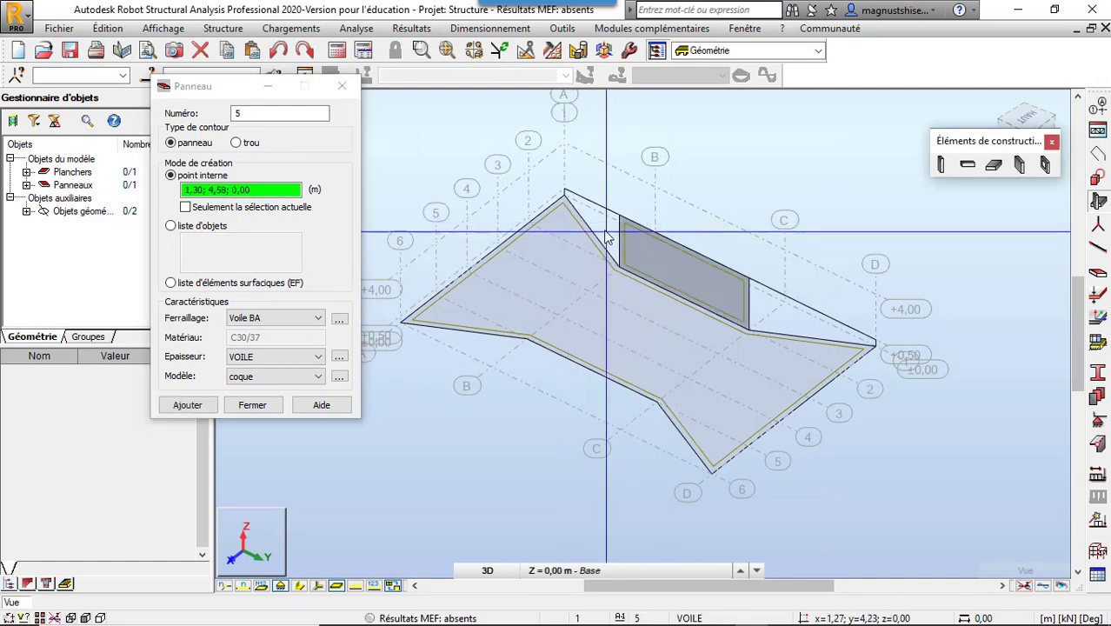
pyautogui.click(777, 307)
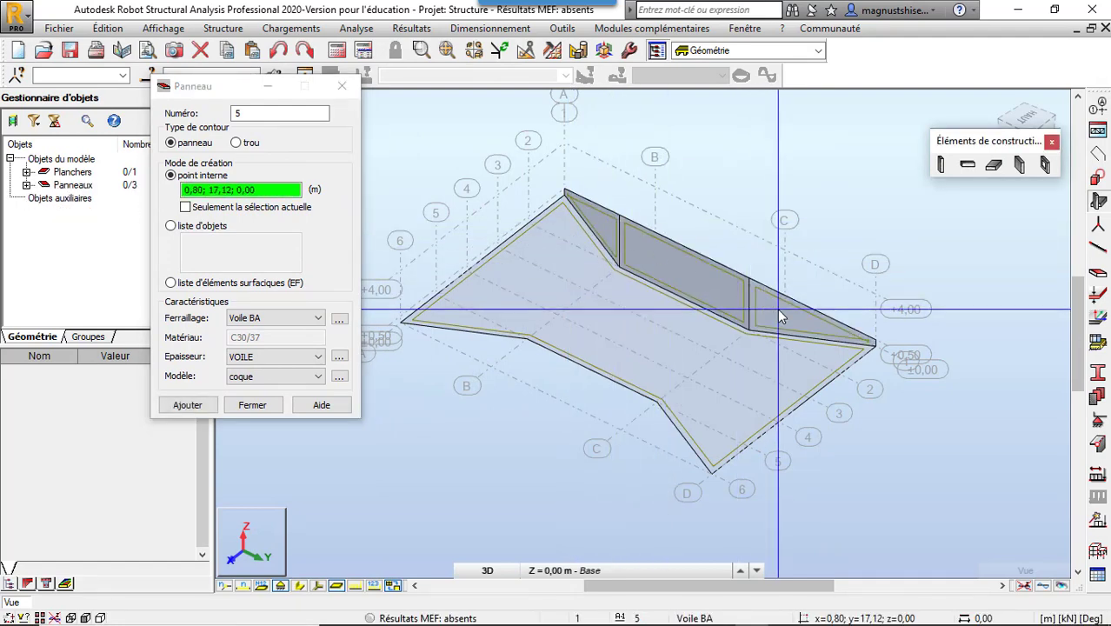
pyautogui.click(343, 86)
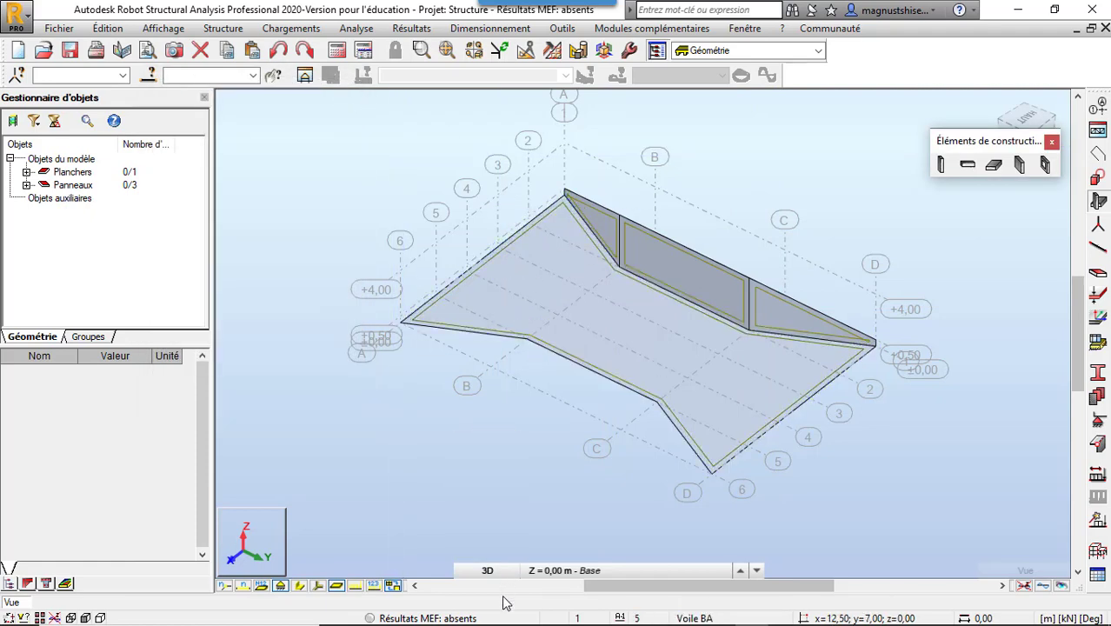
# Copy the three wall panels to the opposite slab edge with a vertical mirror about the plane at 8.00 m, and return to 3D
pyautogui.click(660, 272)
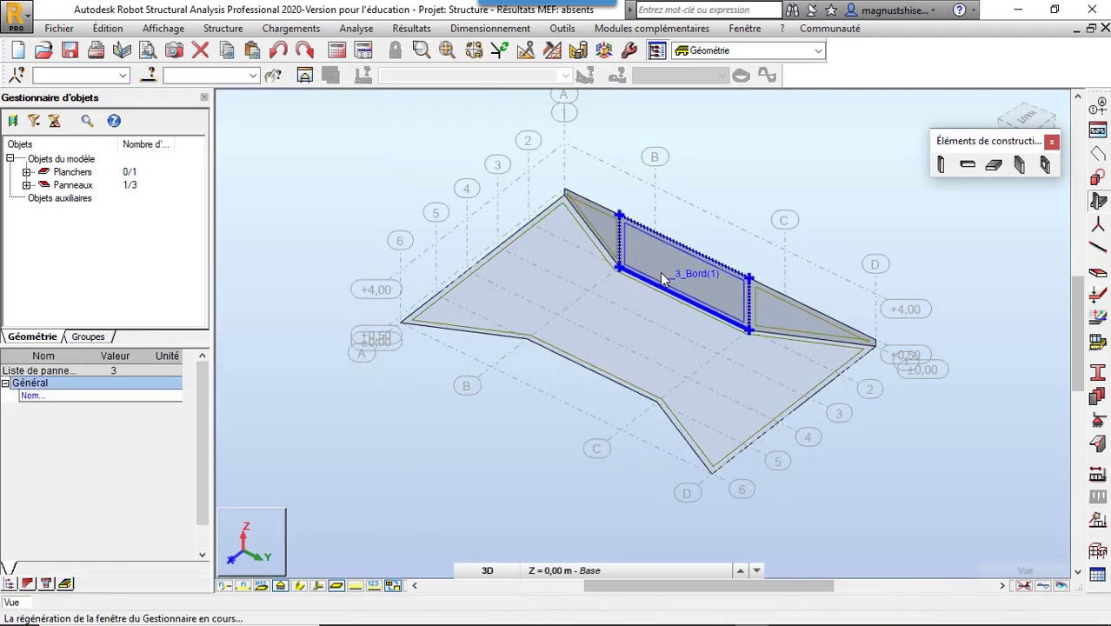
pyautogui.keyDown('ctrl'); pyautogui.click(777, 307); pyautogui.keyUp('ctrl')
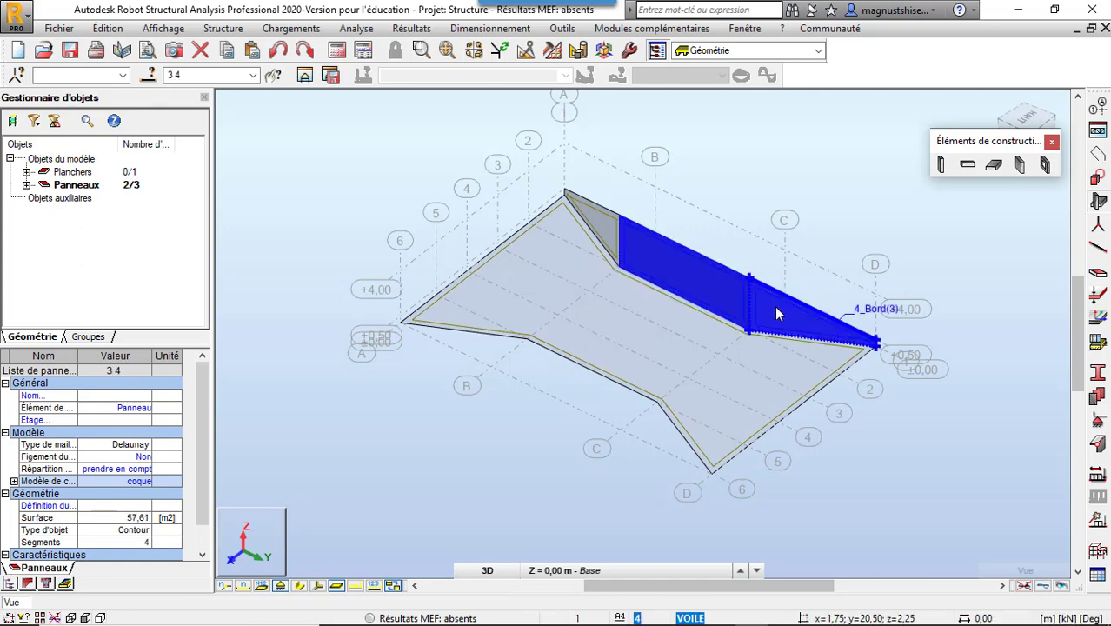
pyautogui.keyDown('ctrl'); pyautogui.click(605, 223); pyautogui.keyUp('ctrl')
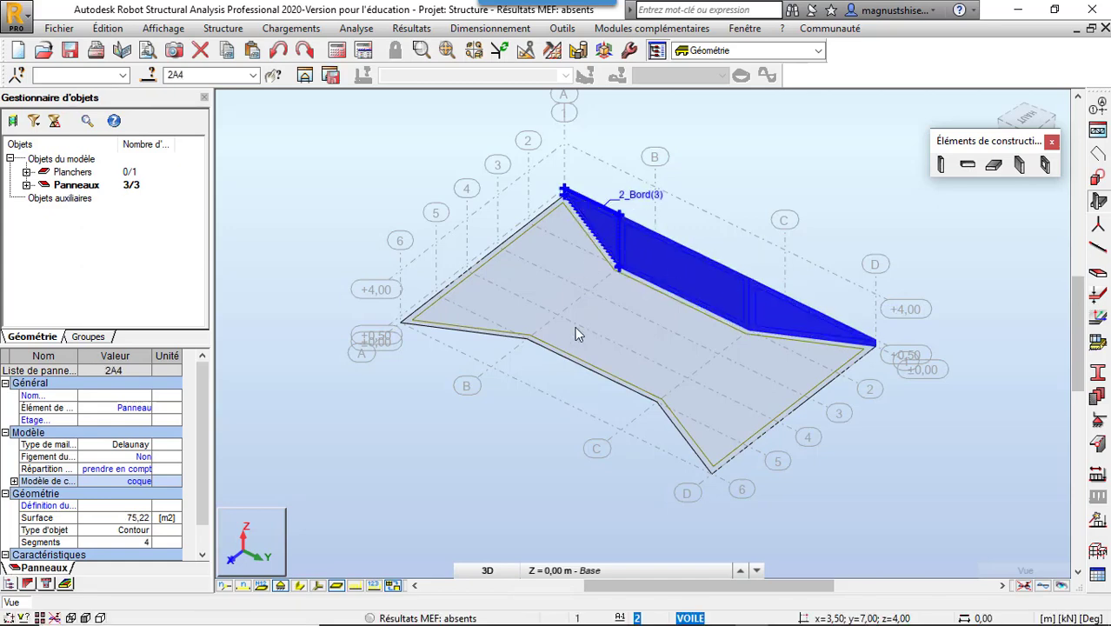
pyautogui.click(504, 566)
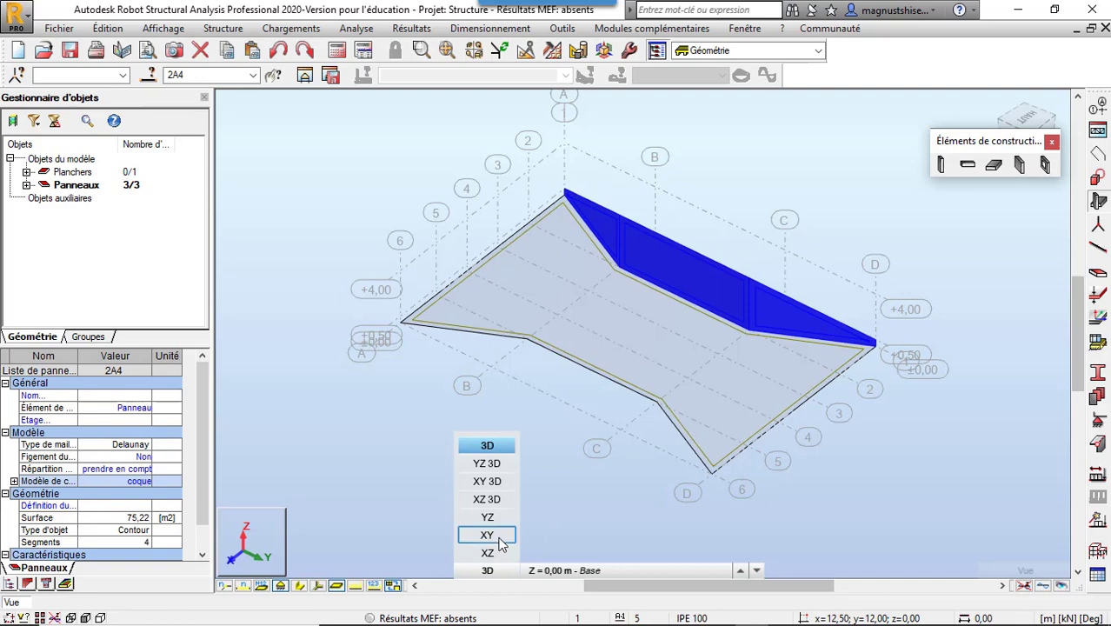
pyautogui.click(488, 534)
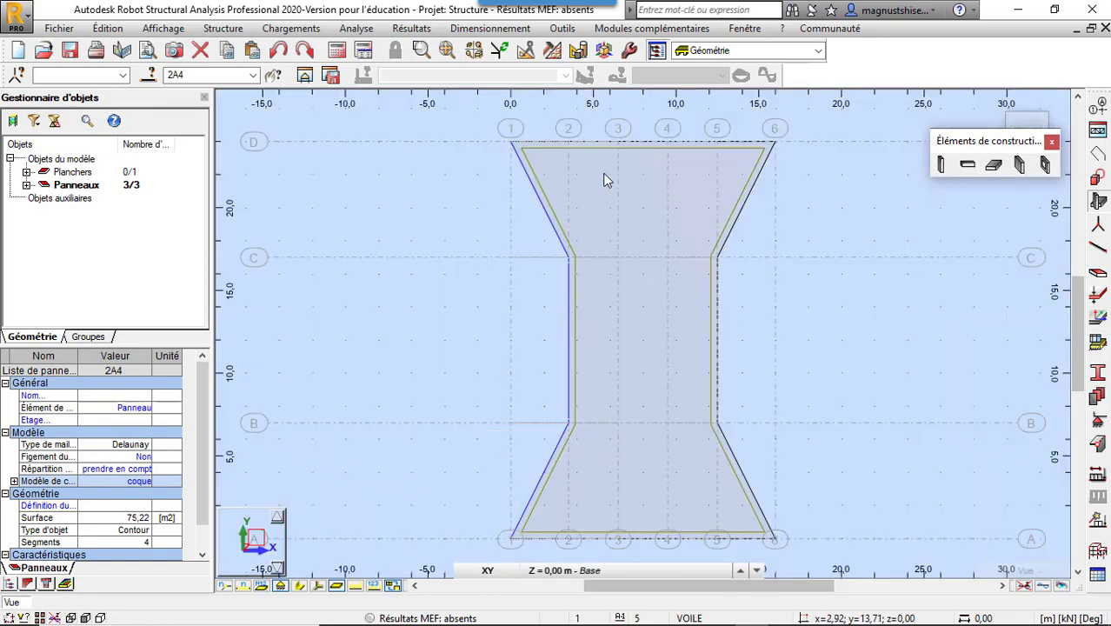
pyautogui.click(528, 50)
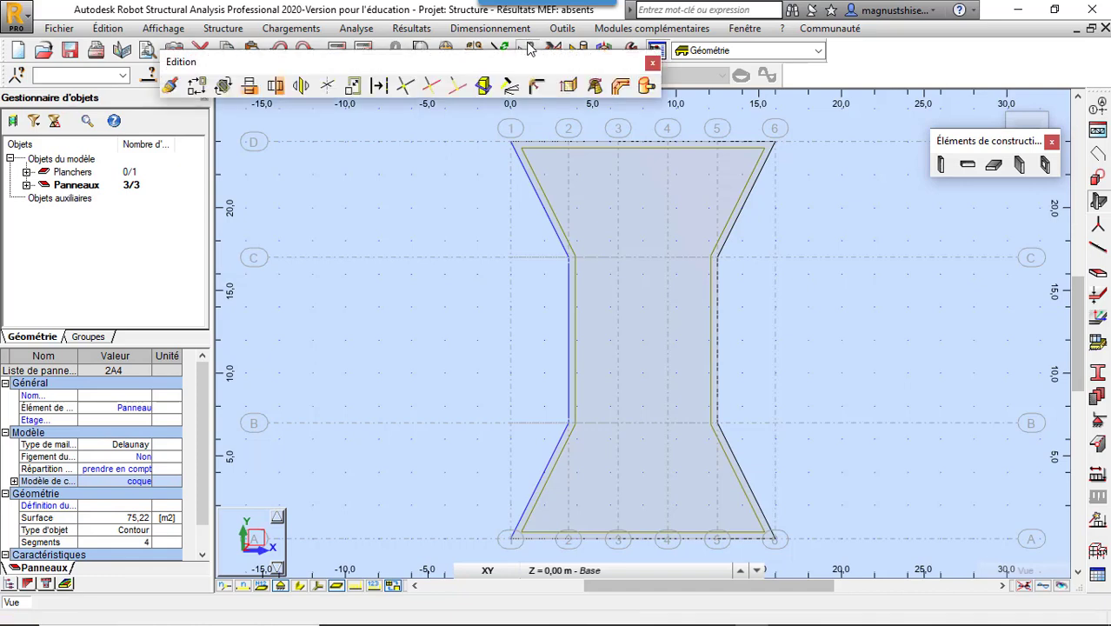
pyautogui.click(279, 94)
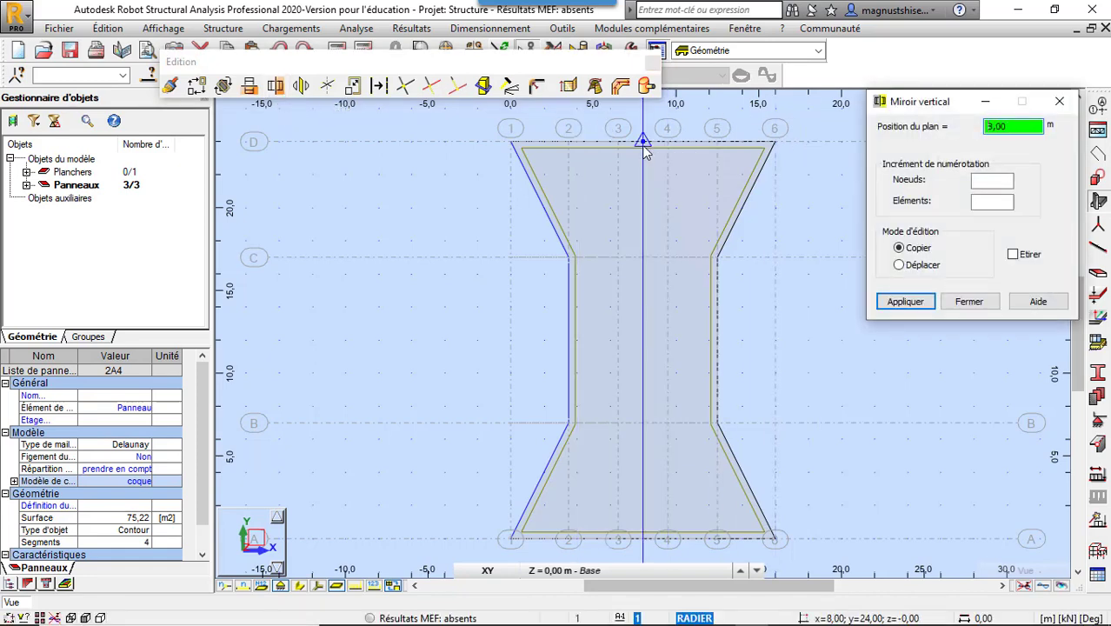
pyautogui.click(642, 146)
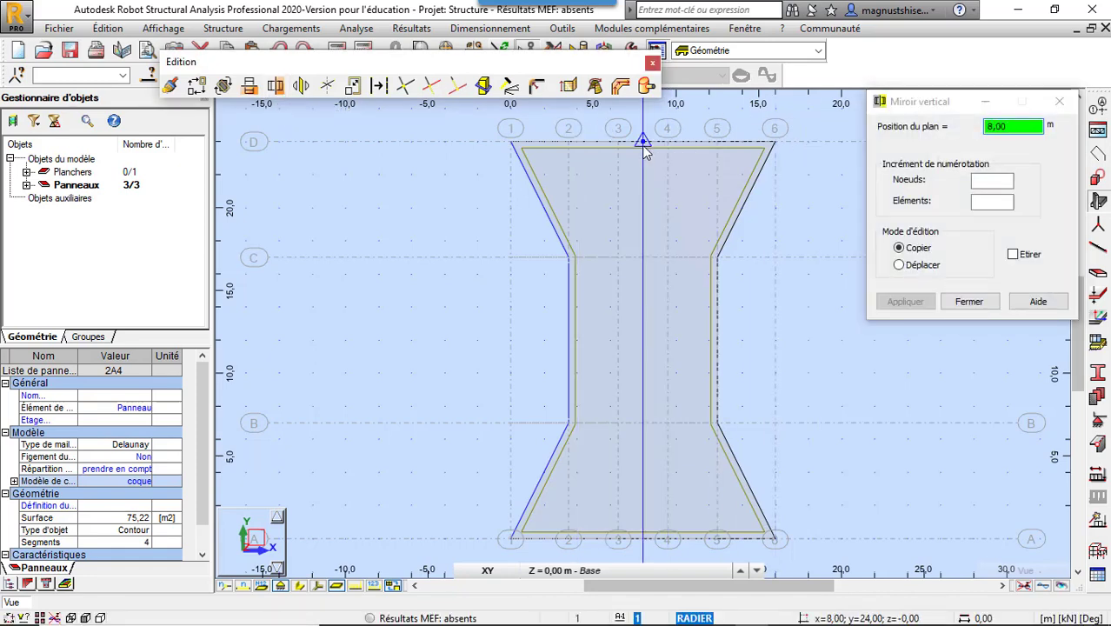
pyautogui.click(967, 302)
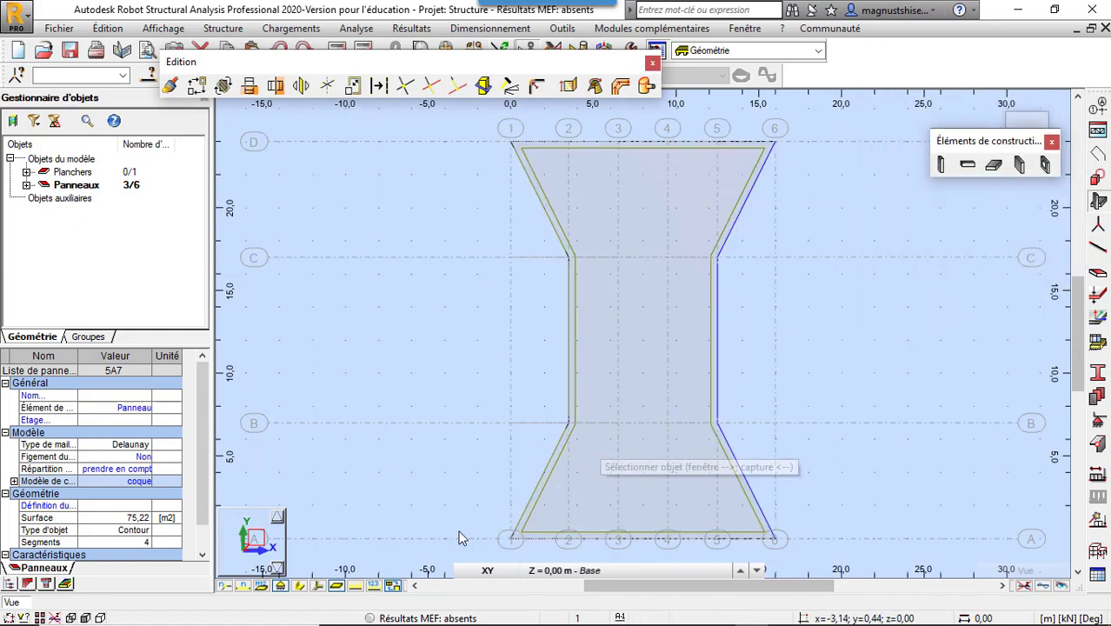
pyautogui.click(470, 574)
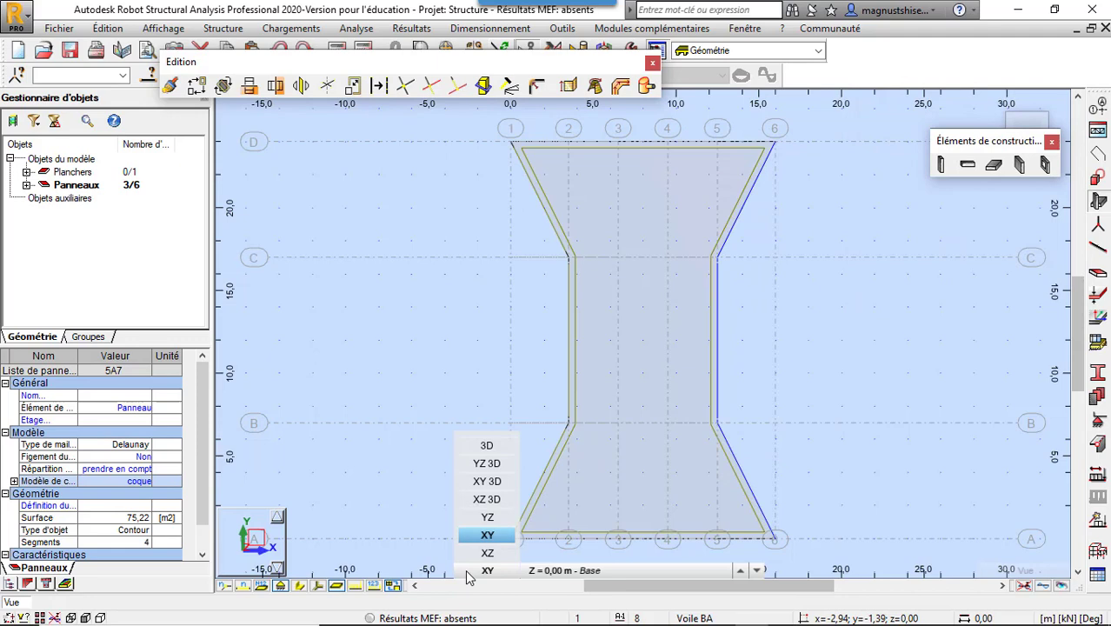
pyautogui.click(489, 445)
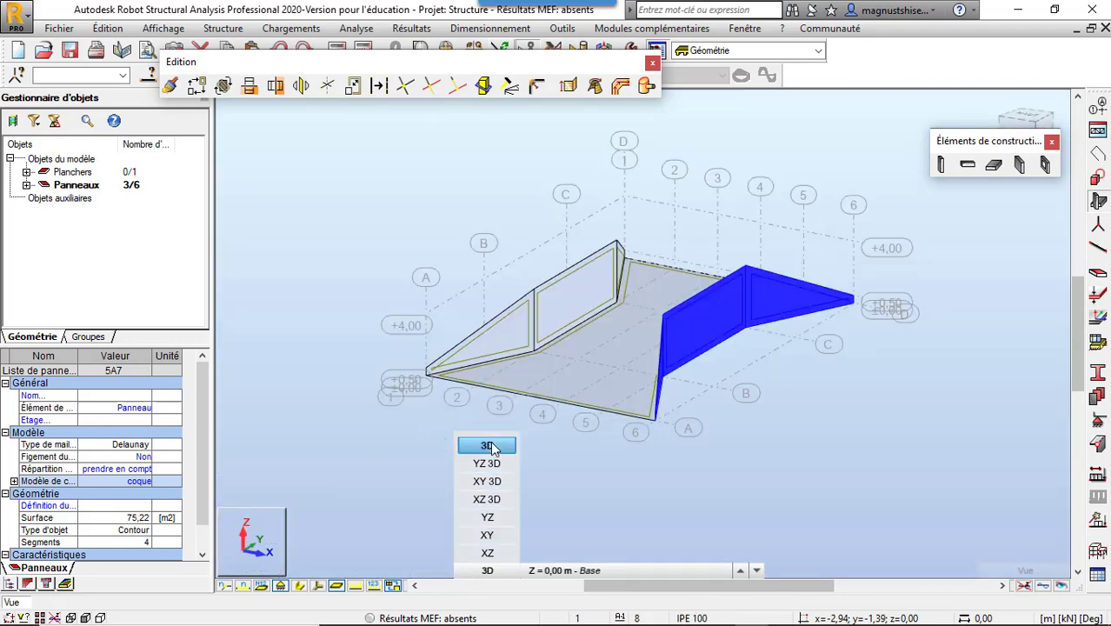
# Copy the rectangular wall between axes B and C on axis 5 by a translation of -3.00; 0.00; 0.00 with 2 repetitions, and close the editing tools
pyautogui.click(746, 469)
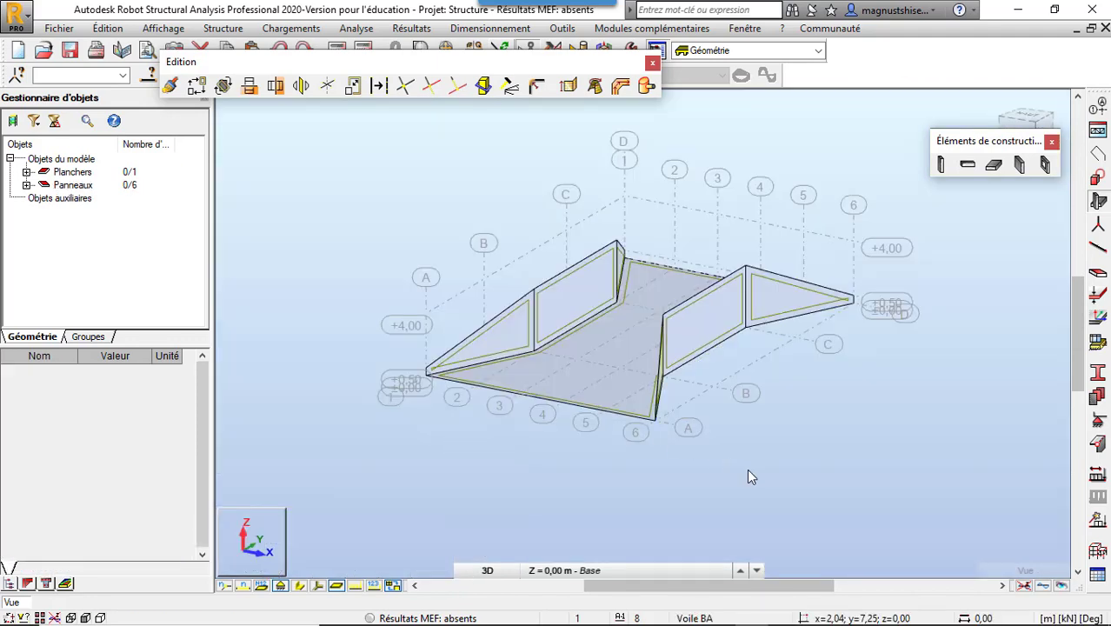
pyautogui.click(708, 333)
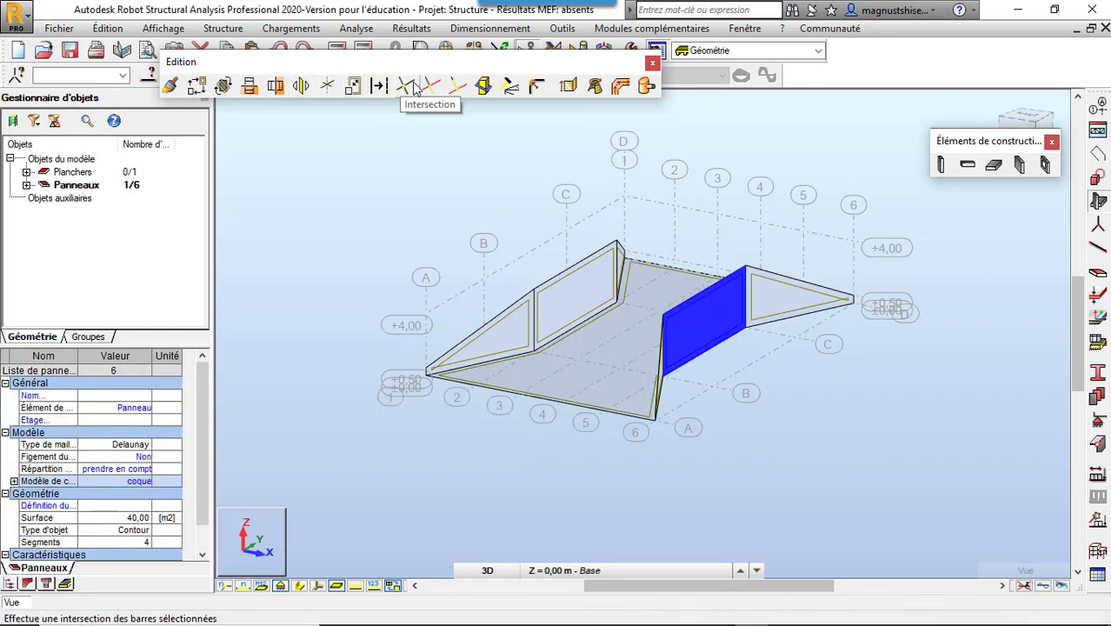
pyautogui.click(195, 86)
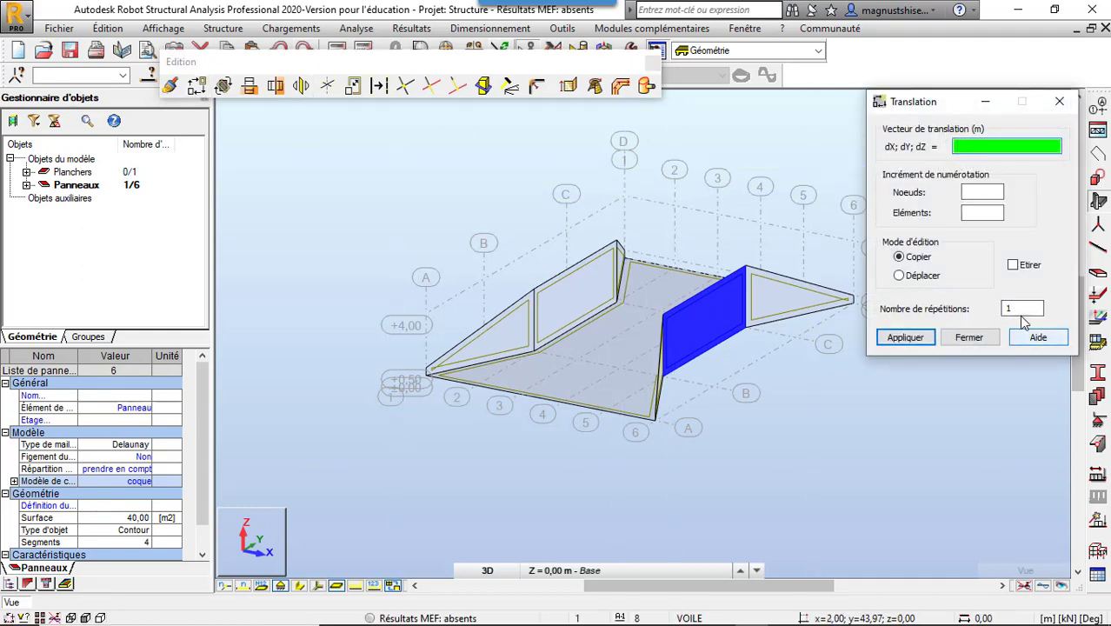
pyautogui.click(1020, 313)
pyautogui.moveTo(1020, 315); pyautogui.dragTo(986, 325)
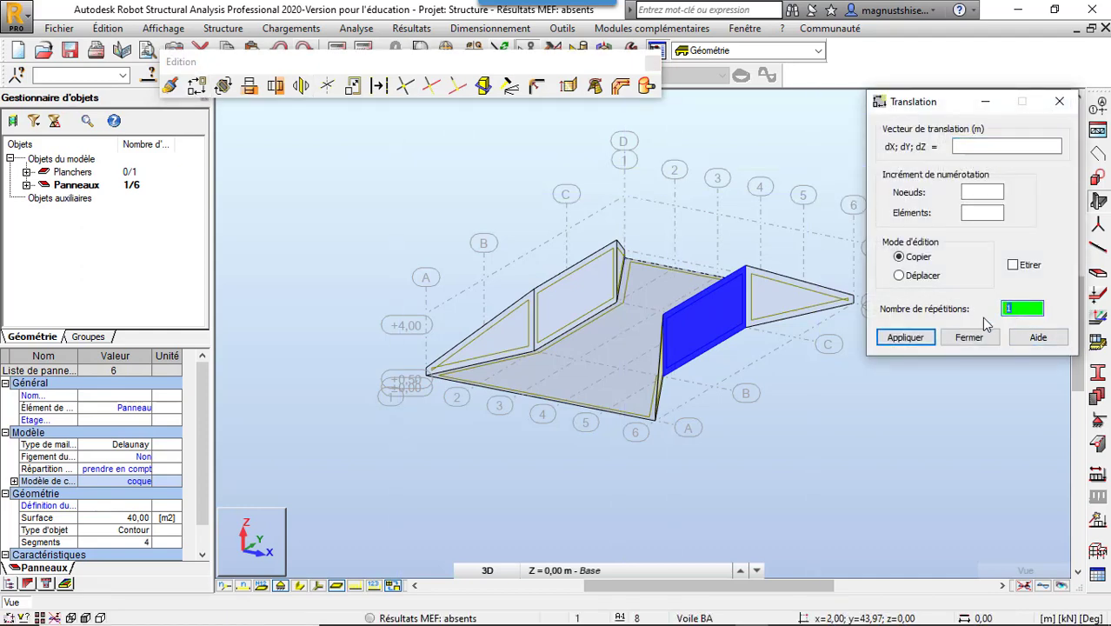
pyautogui.click(995, 149)
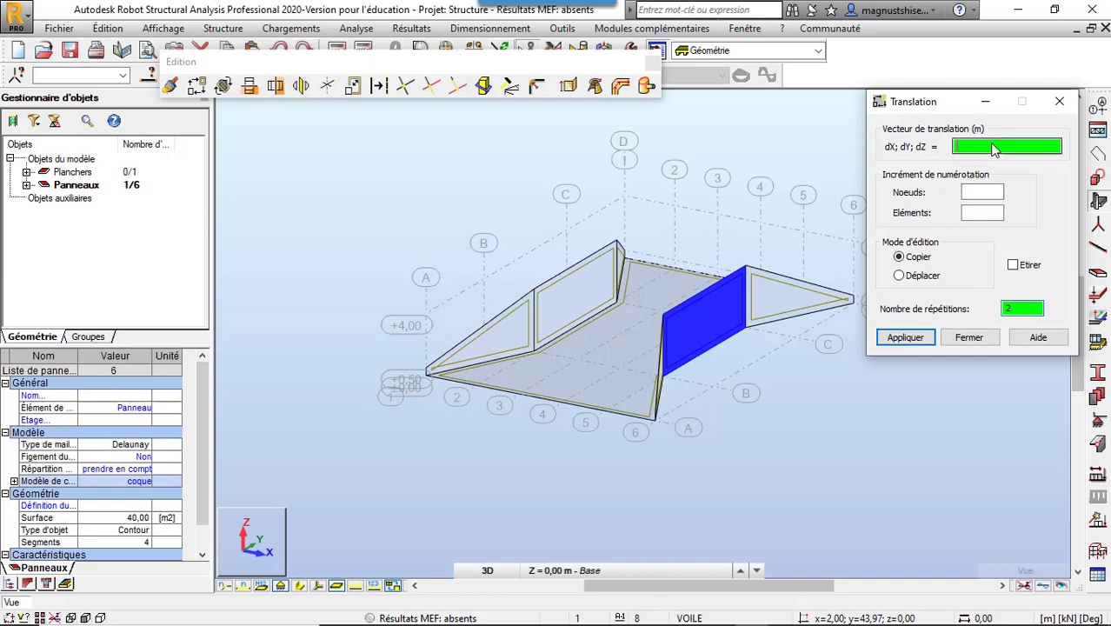
pyautogui.click(664, 379)
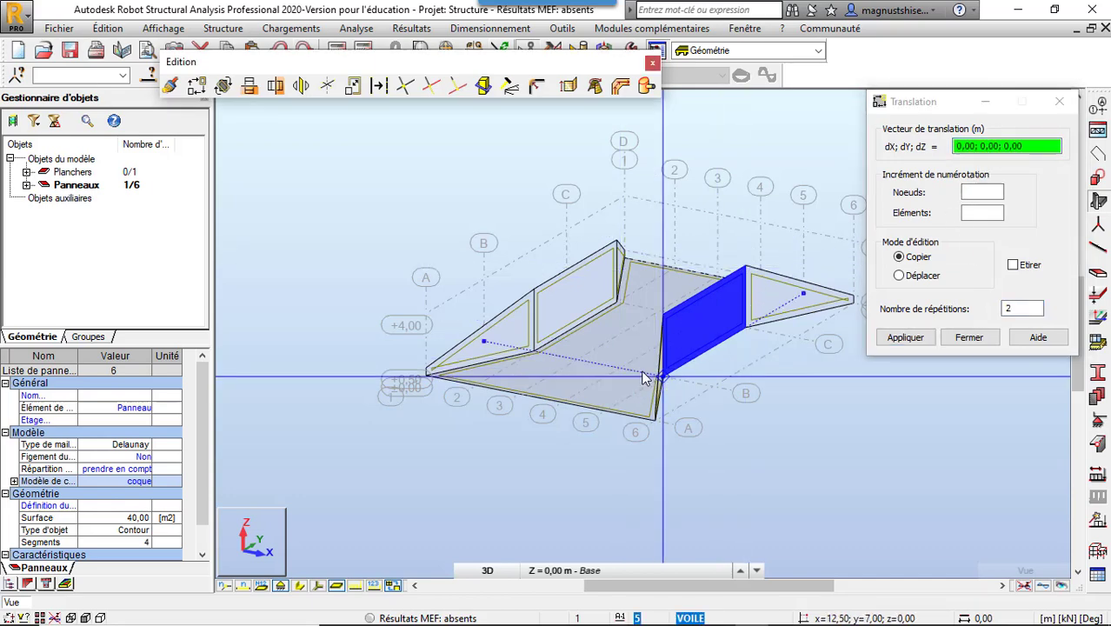
pyautogui.click(630, 366)
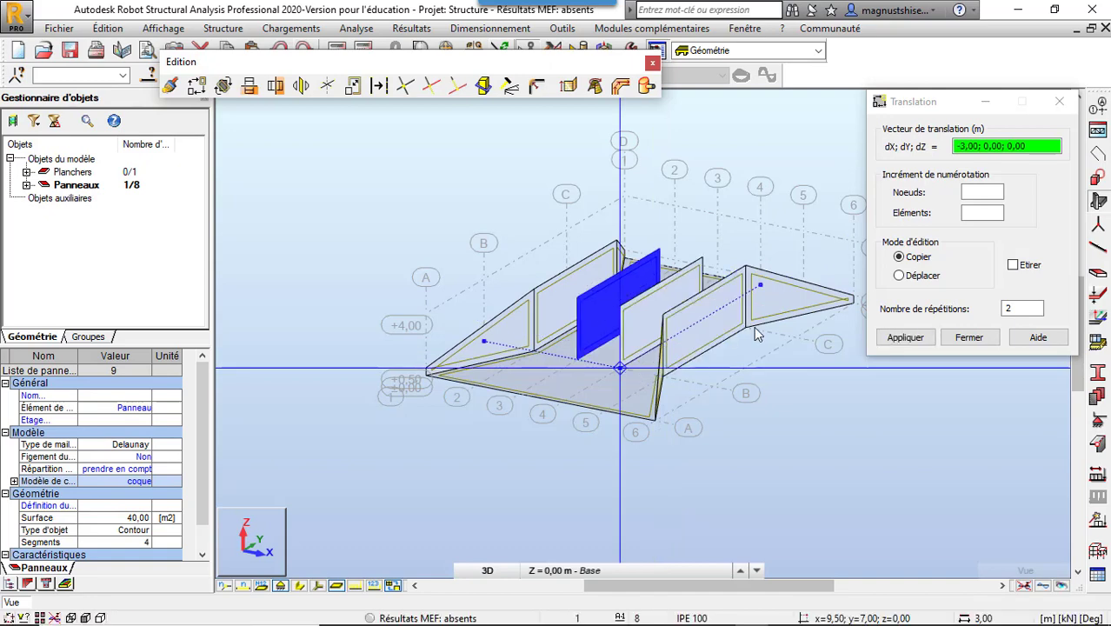
pyautogui.click(966, 339)
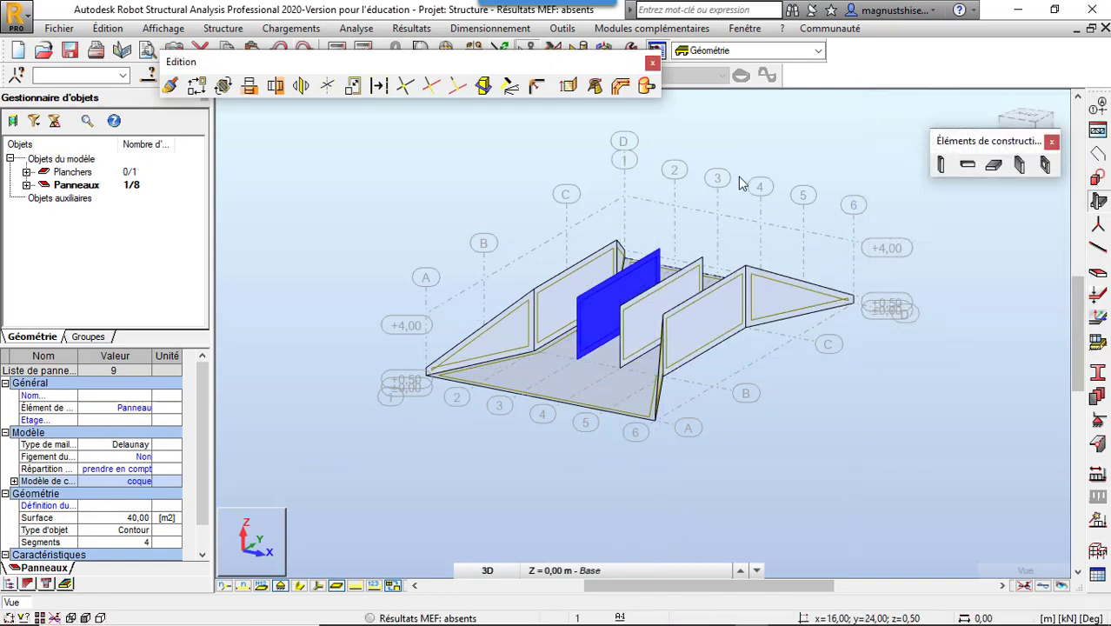
pyautogui.click(734, 144)
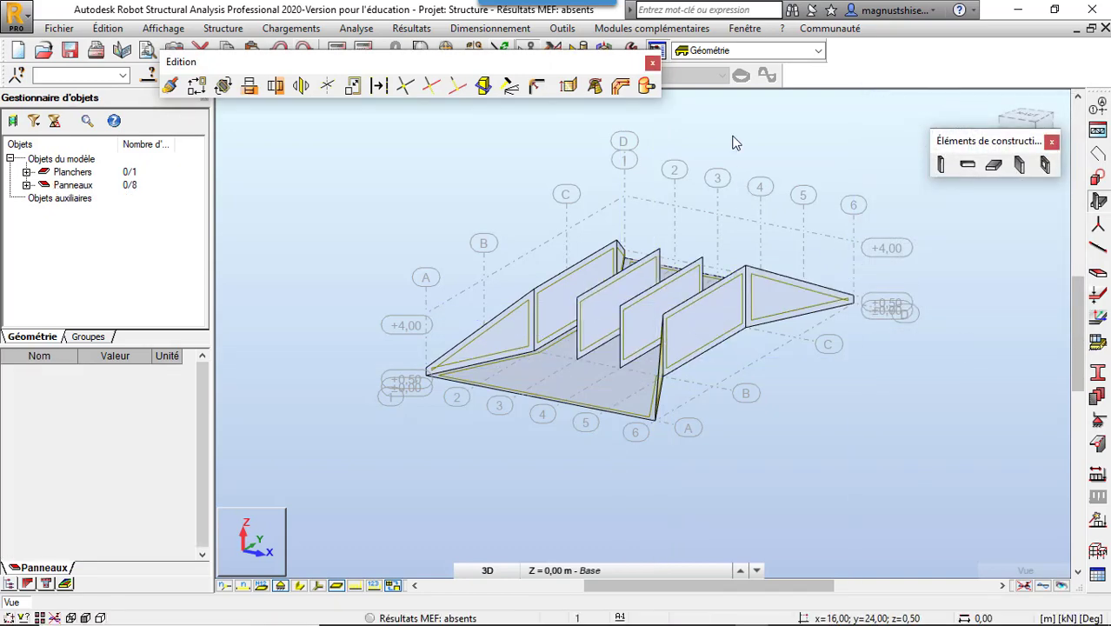
pyautogui.click(653, 64)
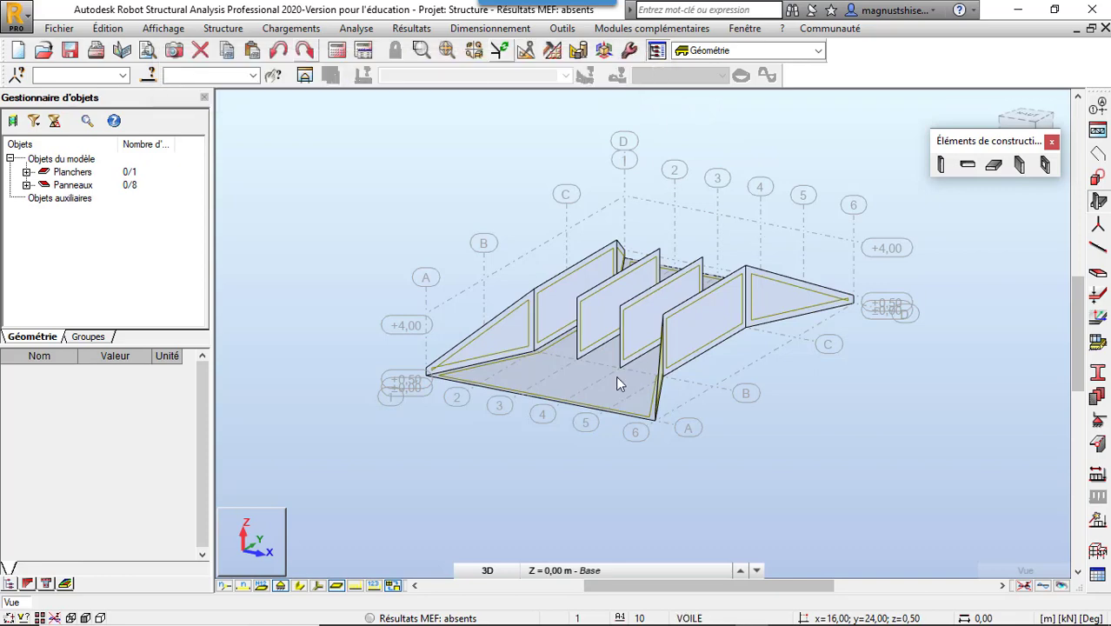
# Switch to the XY plan at the +4.00 level and start a new floor definition
pyautogui.click(486, 570)
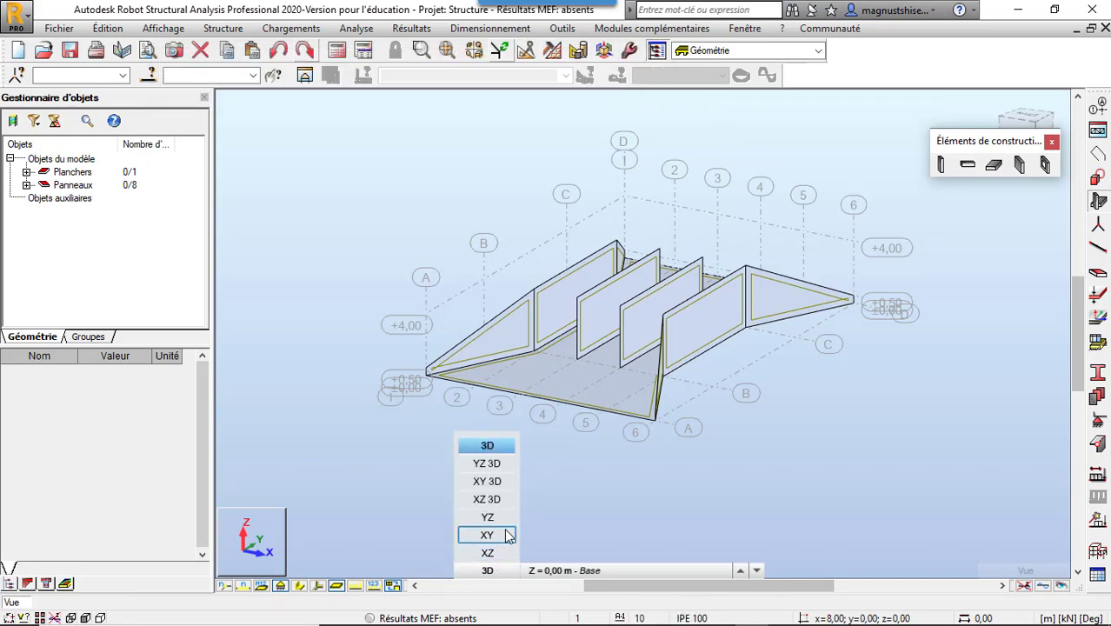
pyautogui.click(487, 534)
pyautogui.click(596, 572)
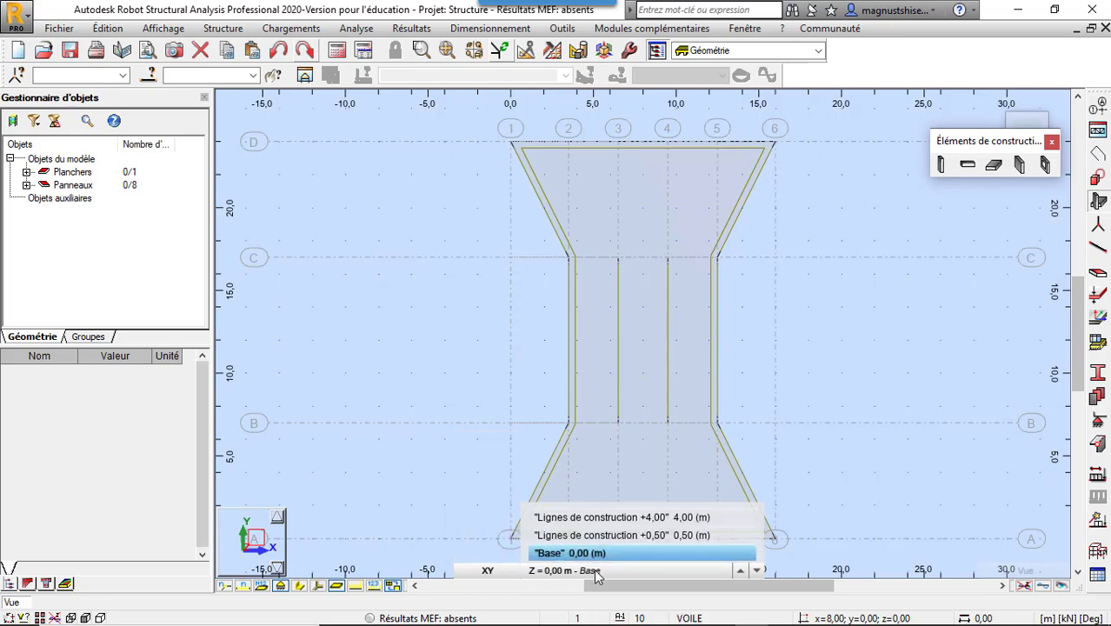
pyautogui.click(660, 518)
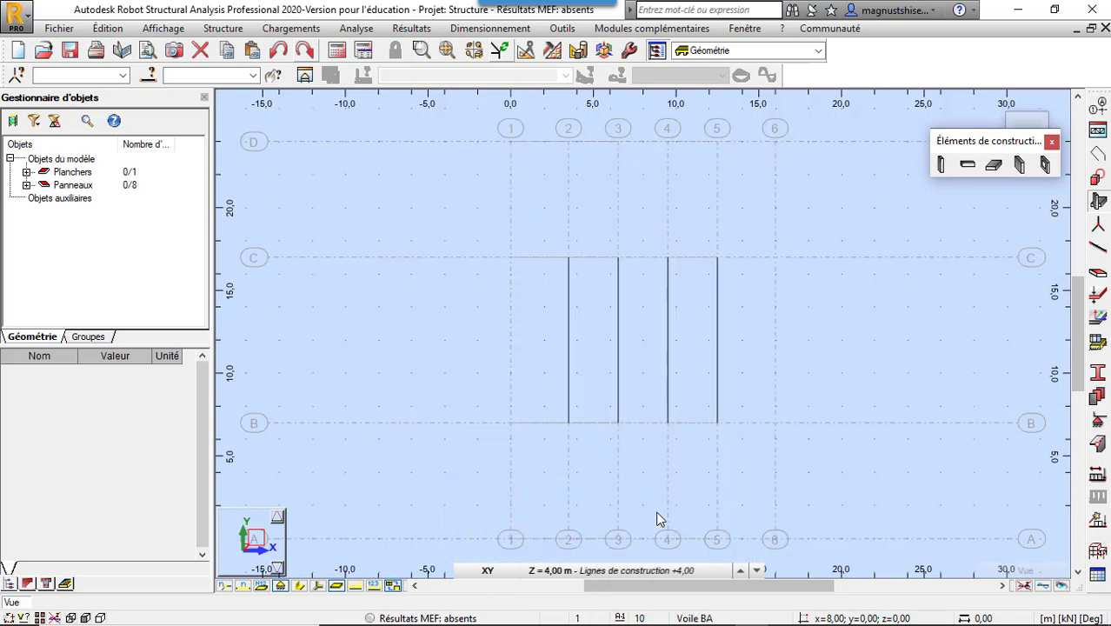
pyautogui.click(993, 167)
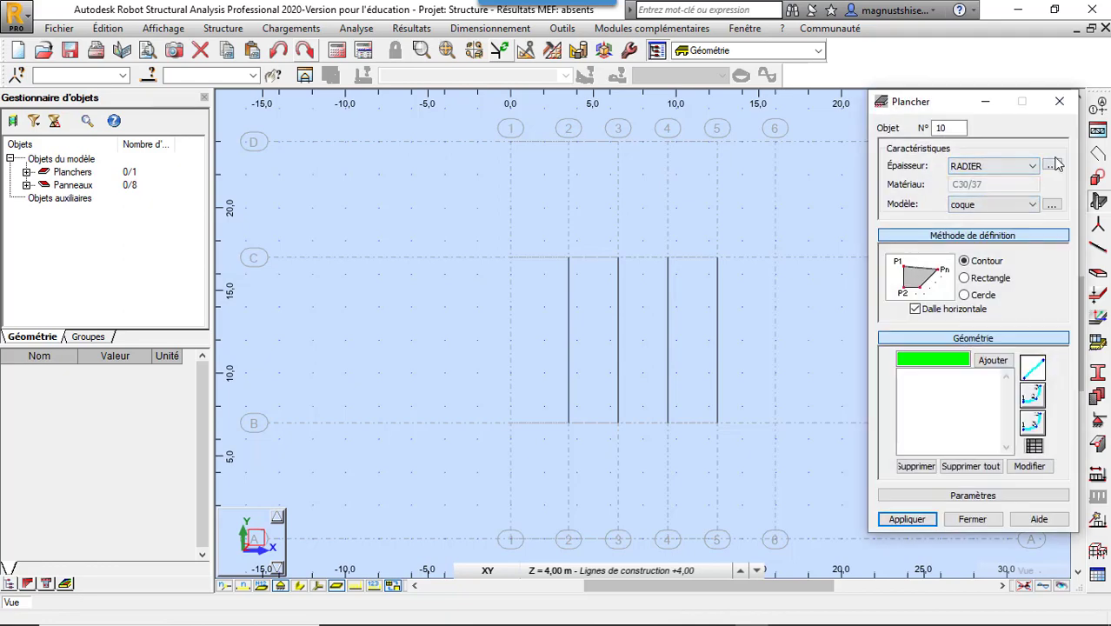
# Define a uniform 30 cm floor thickness named TABLIER in C30/37 and add it
pyautogui.click(1050, 166)
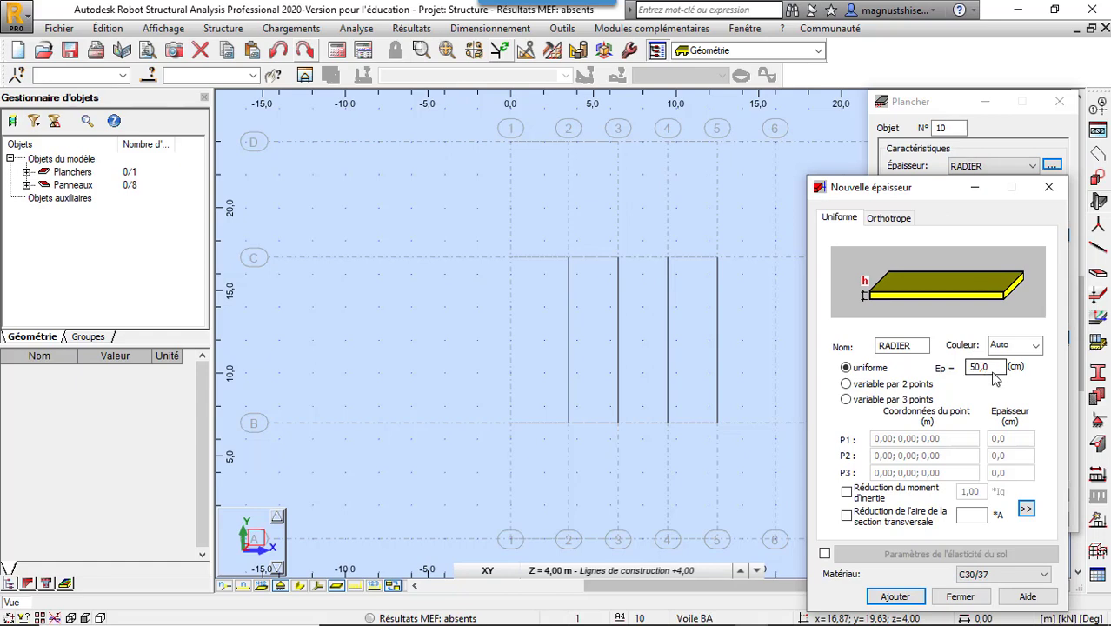
pyautogui.click(998, 368)
pyautogui.doubleClick(998, 369)
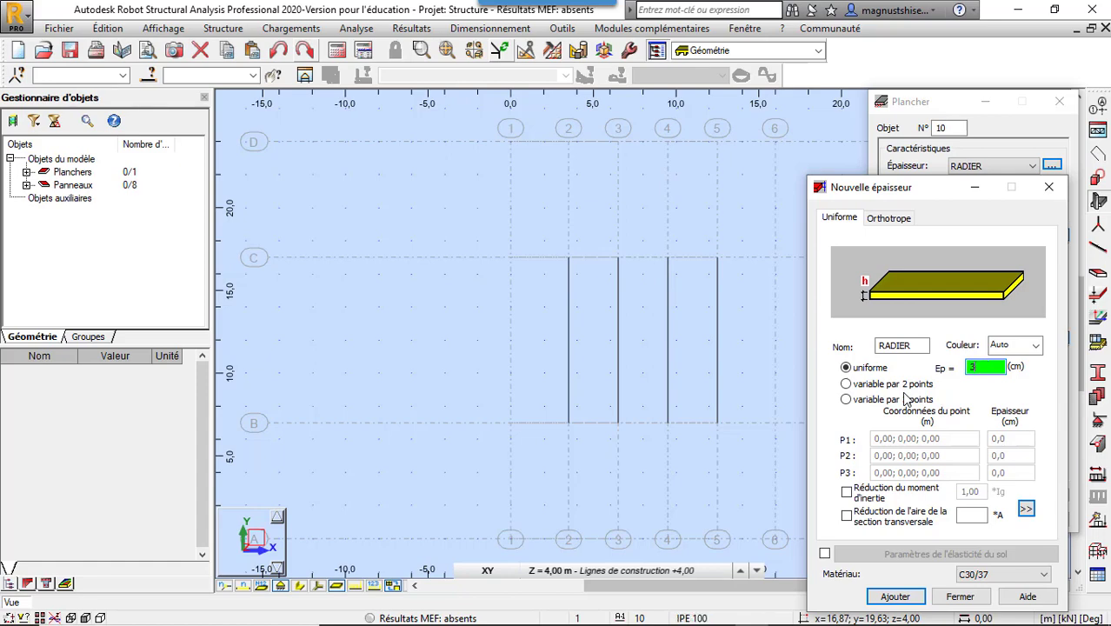
pyautogui.write('30')
pyautogui.press('Tab')
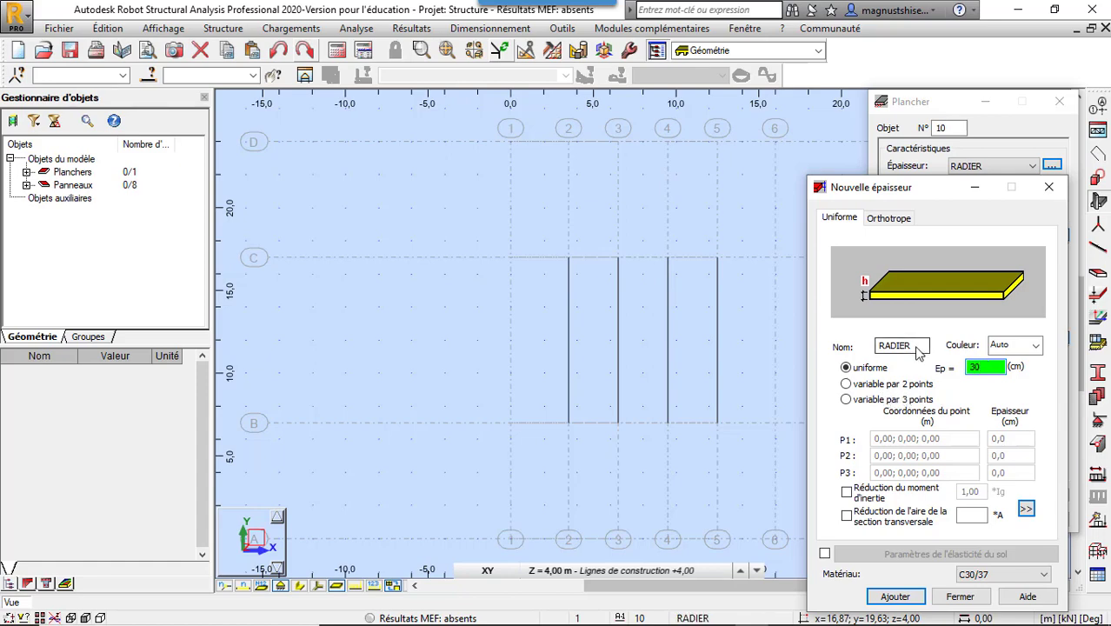
pyautogui.write('TABL')
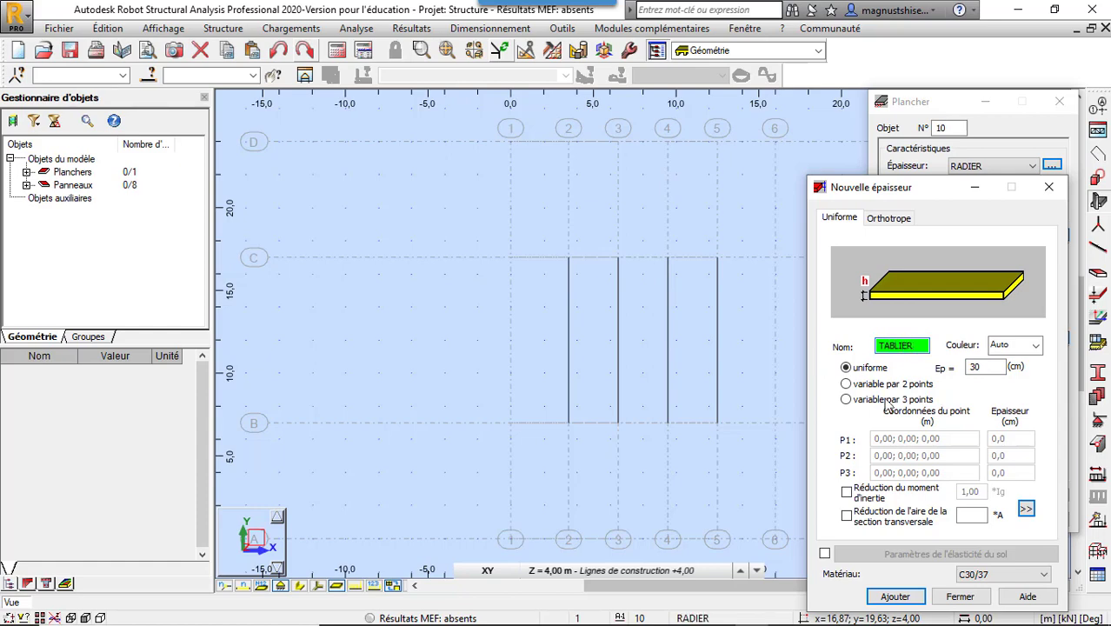
pyautogui.click(890, 594)
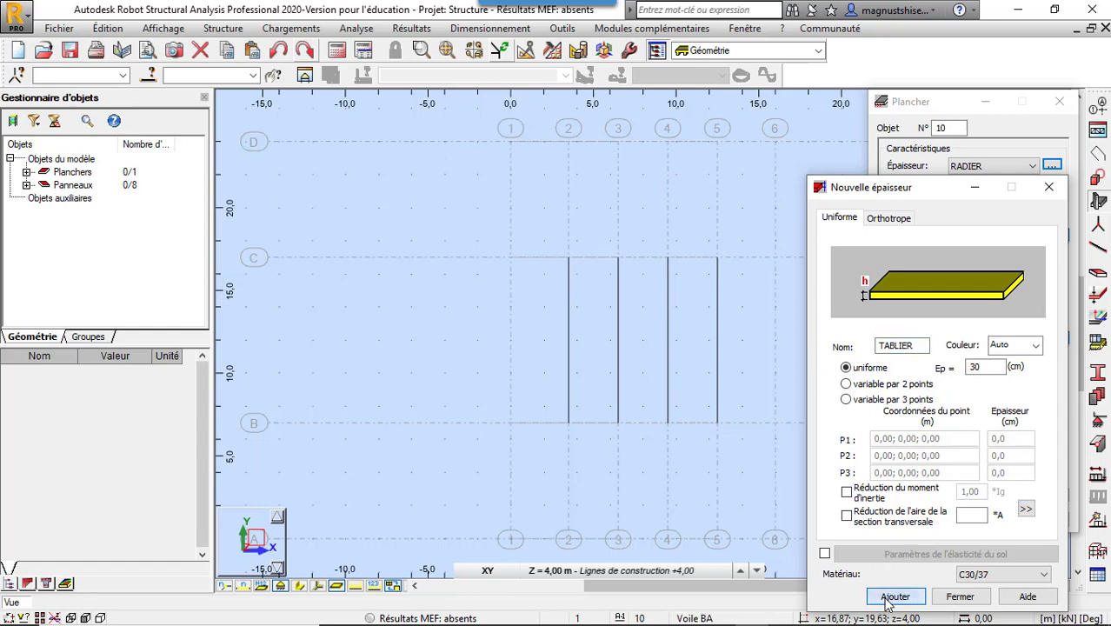
pyautogui.click(956, 596)
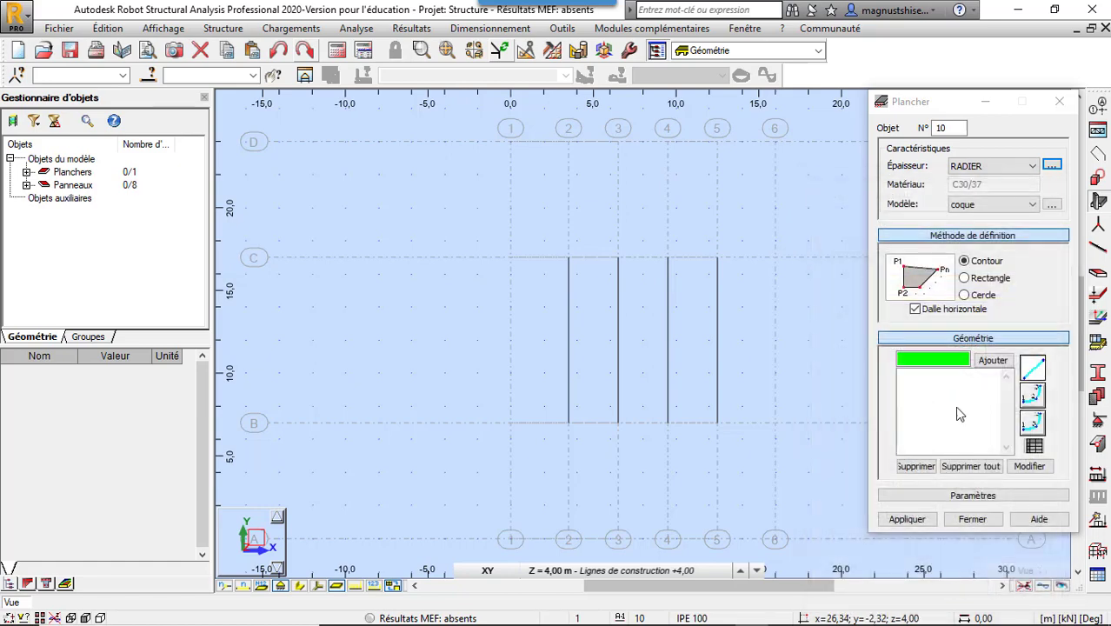
# Create a rectangular floor at +4.00 m from 3.50; 17.00 to 12.50; 7.00, close the floor definition and return to 3D
pyautogui.click(965, 278)
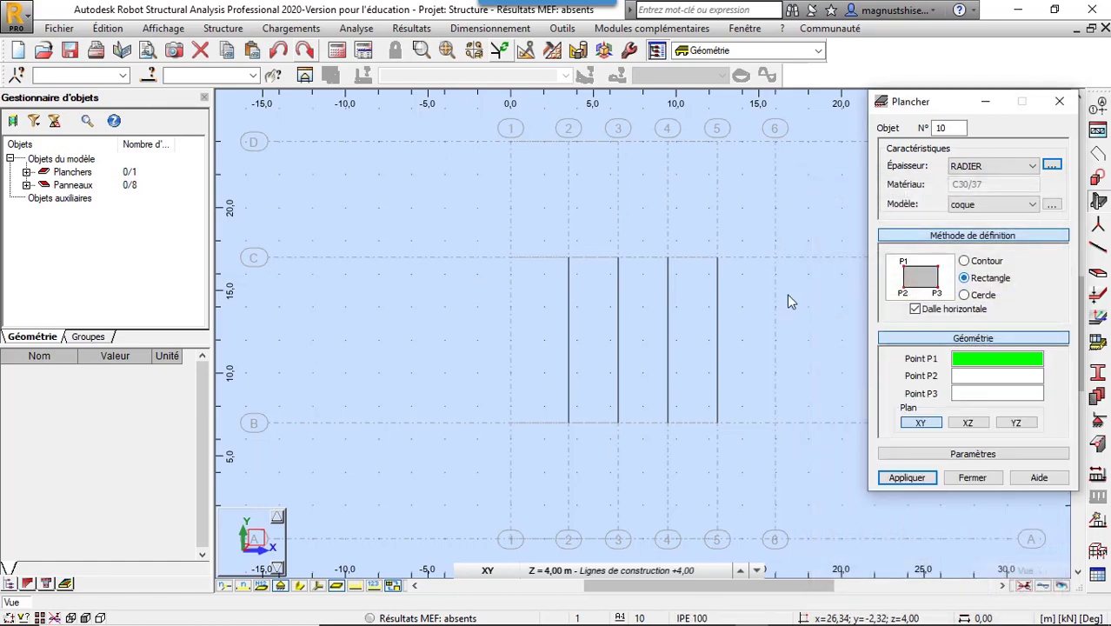
pyautogui.click(567, 258)
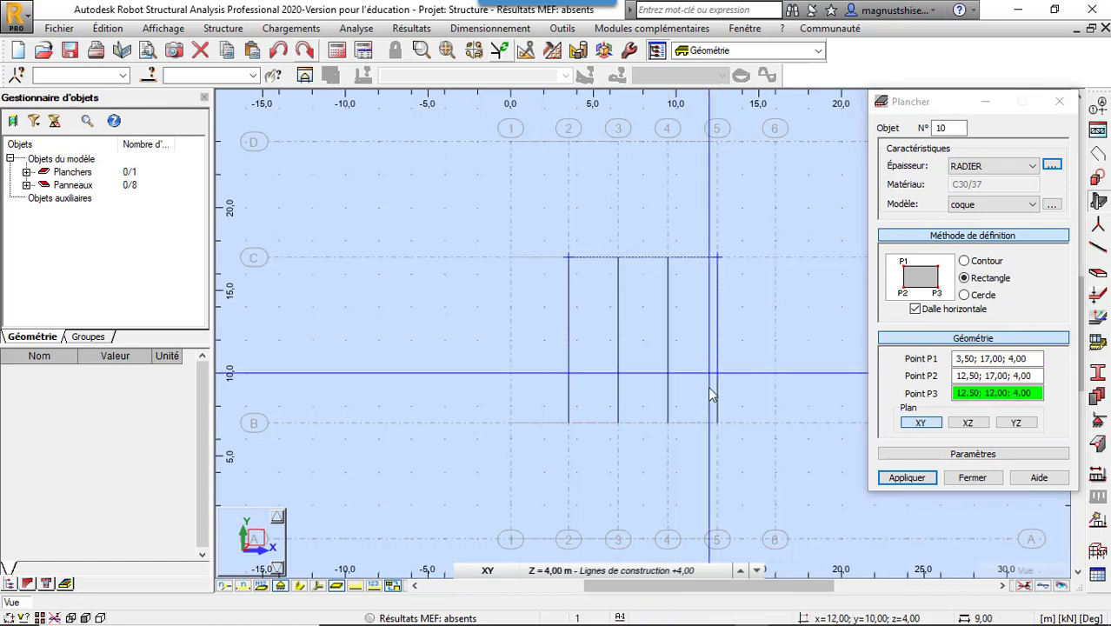
pyautogui.click(716, 424)
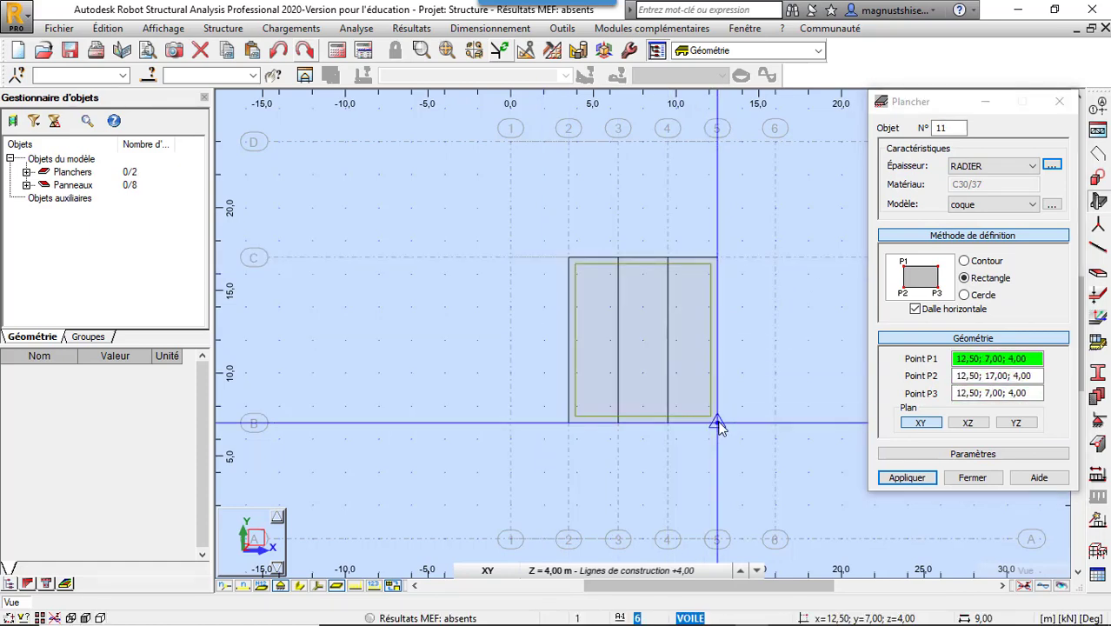
pyautogui.click(973, 477)
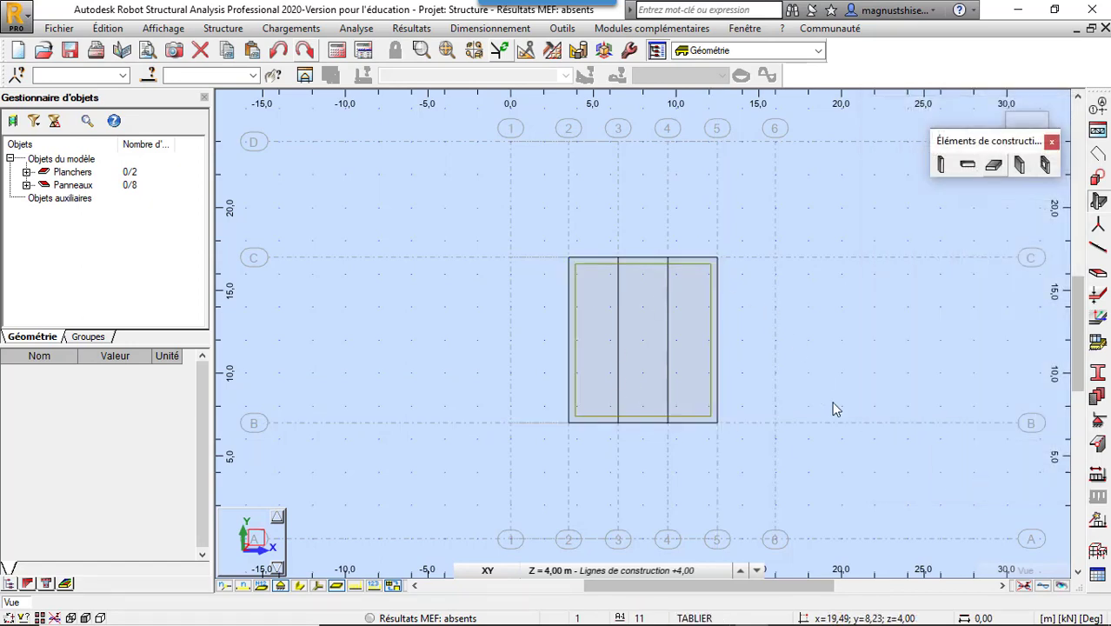
pyautogui.click(487, 570)
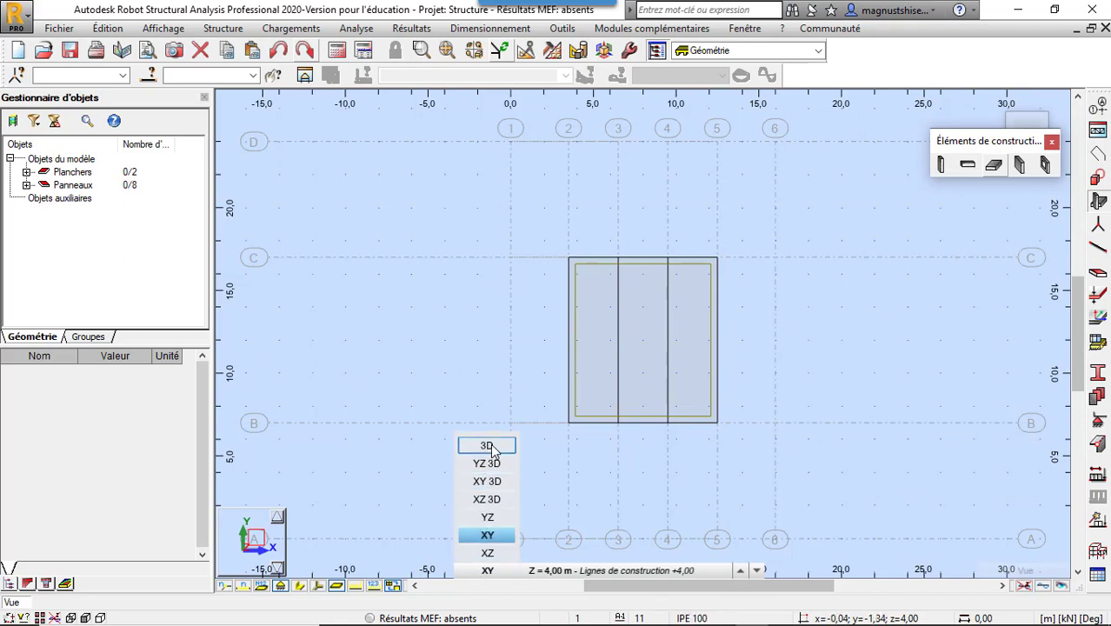
pyautogui.click(488, 445)
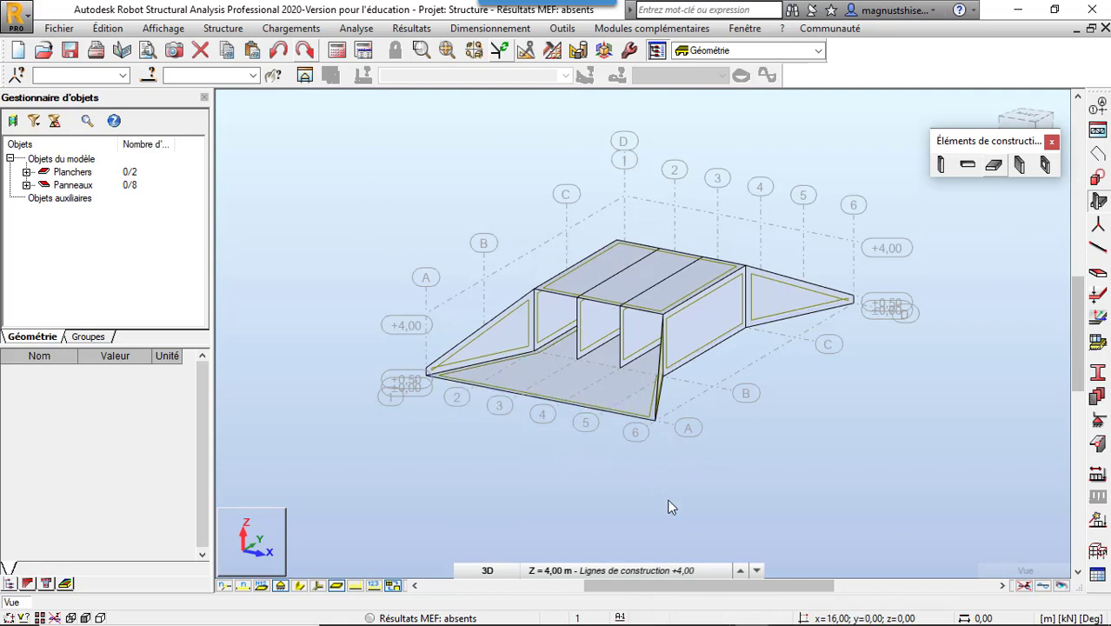
# Start a new elastic planar support and name it Appui_ELASTIQUE
pyautogui.click(1100, 425)
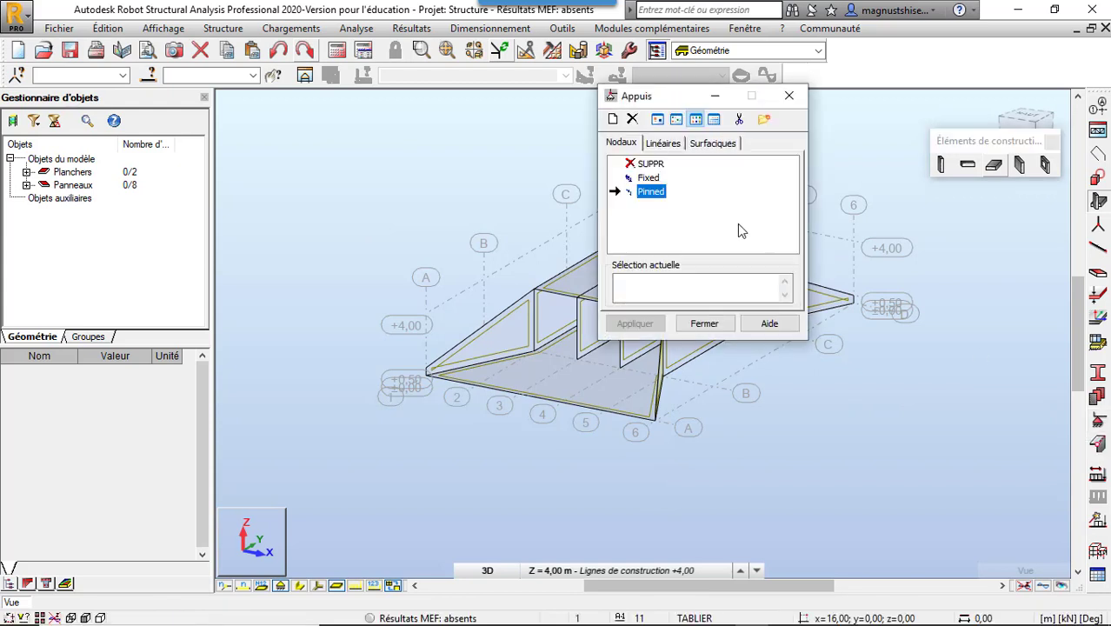
pyautogui.click(728, 144)
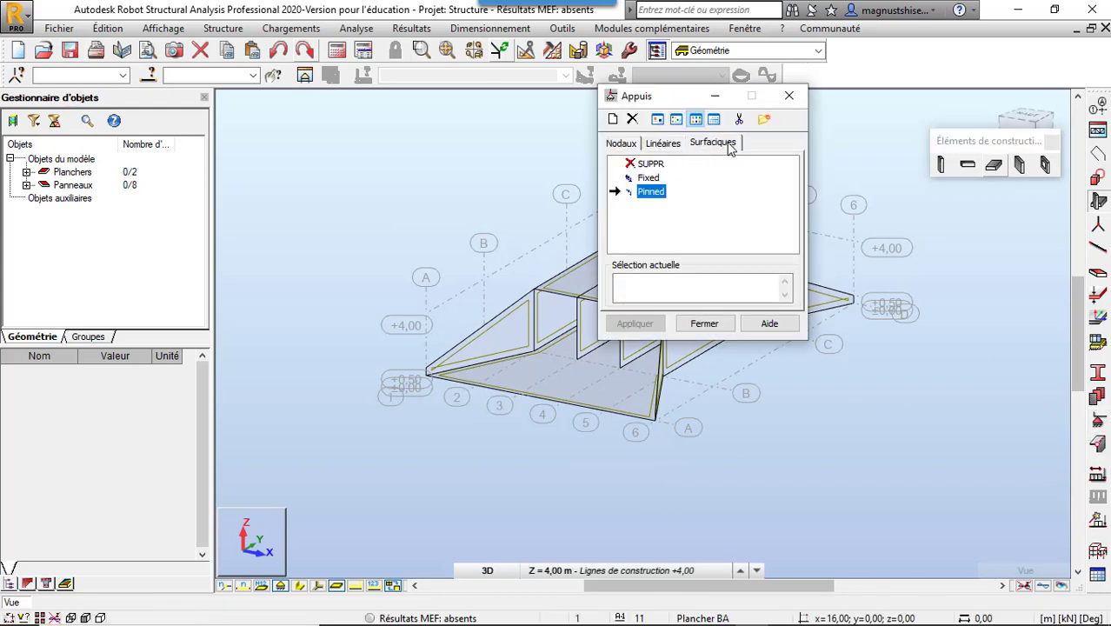
pyautogui.click(614, 120)
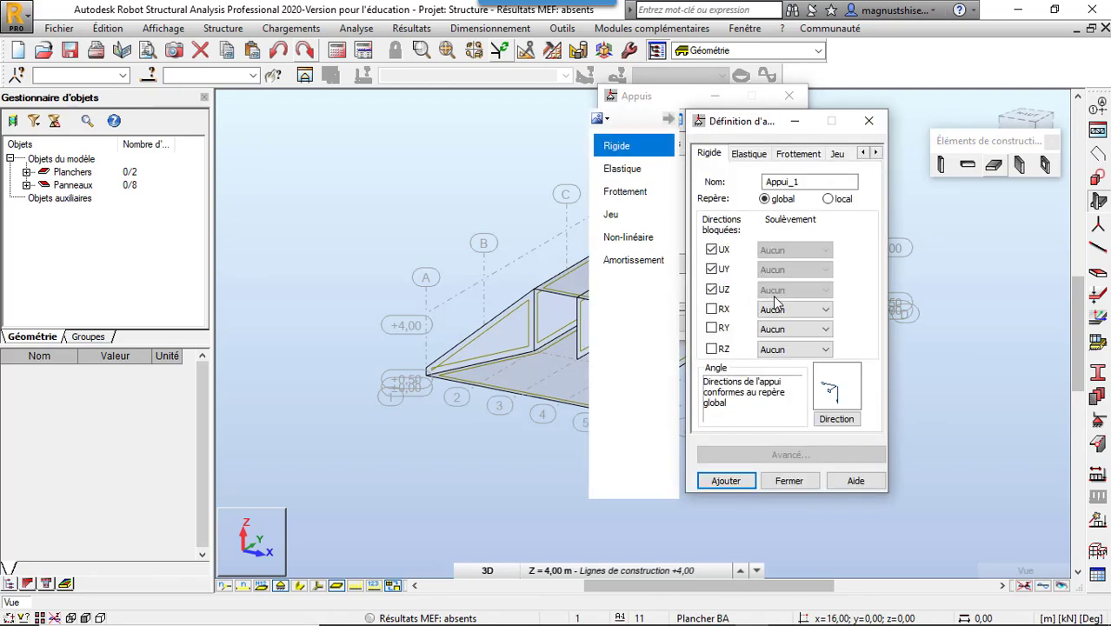
pyautogui.click(751, 155)
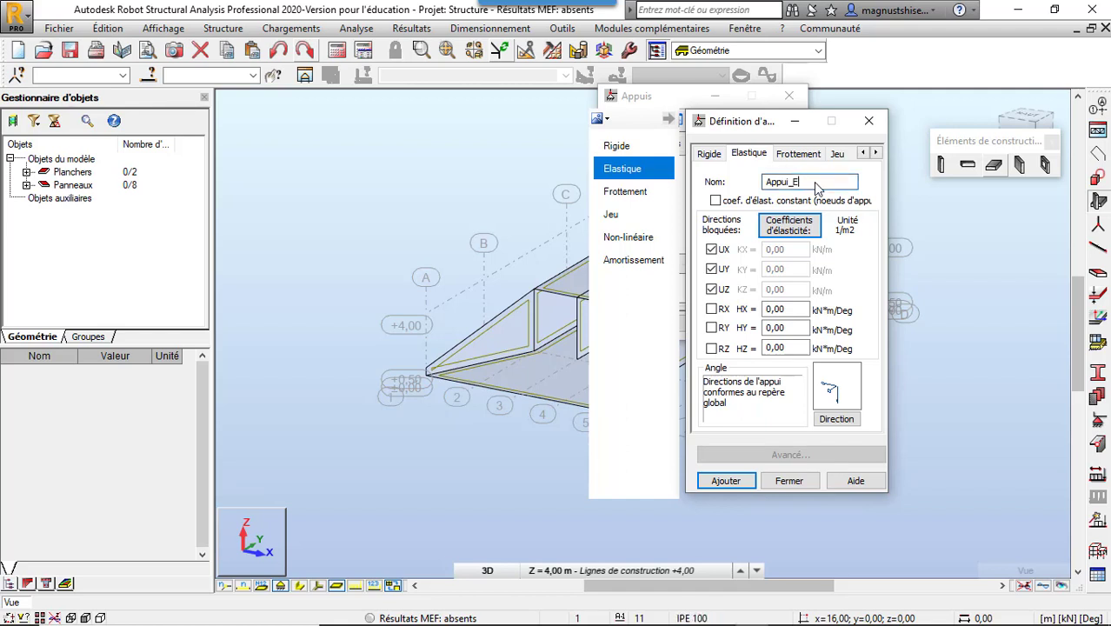
pyautogui.write('STIQUE')
# Release the support's UZ direction, enter its KZ elasticity coefficient and add it to the support list
pyautogui.click(712, 289)
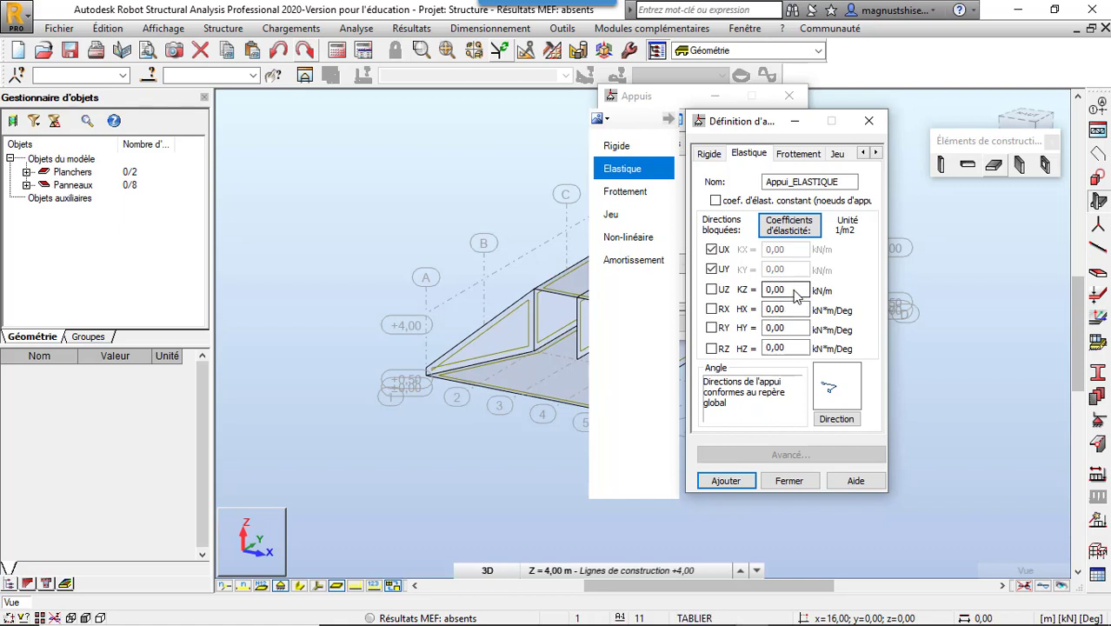
pyautogui.click(792, 291)
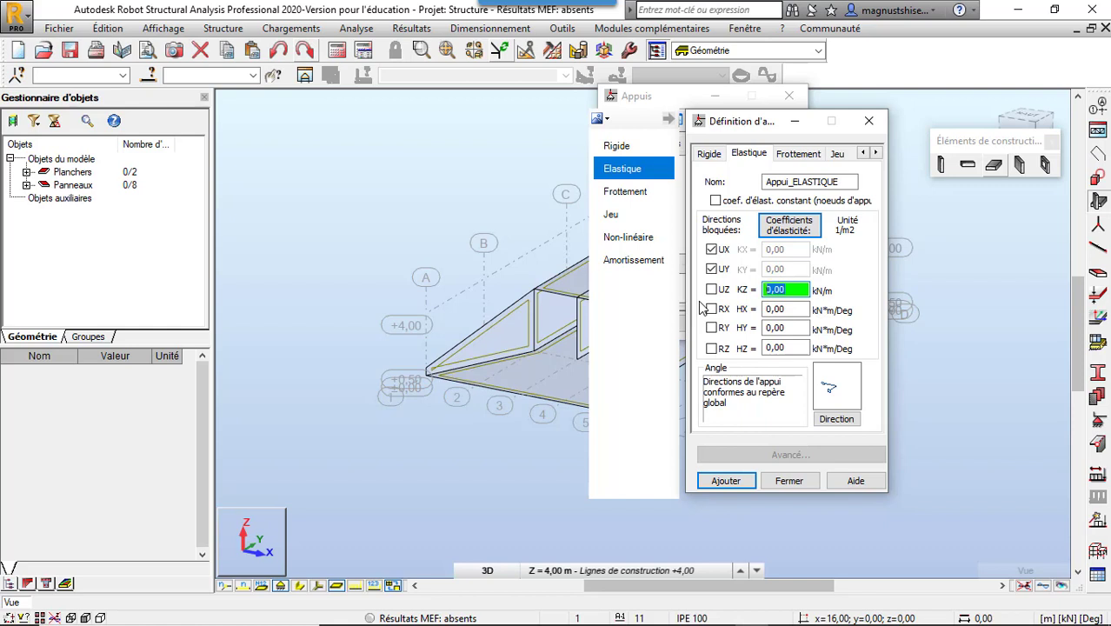
pyautogui.write('2000')
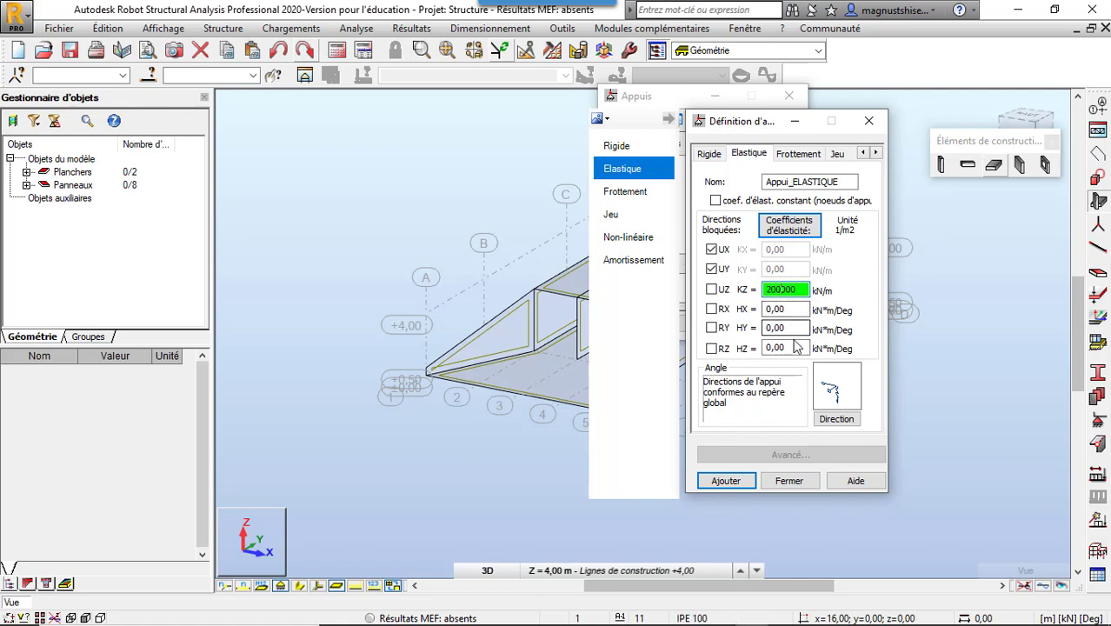
pyautogui.click(724, 481)
pyautogui.click(786, 481)
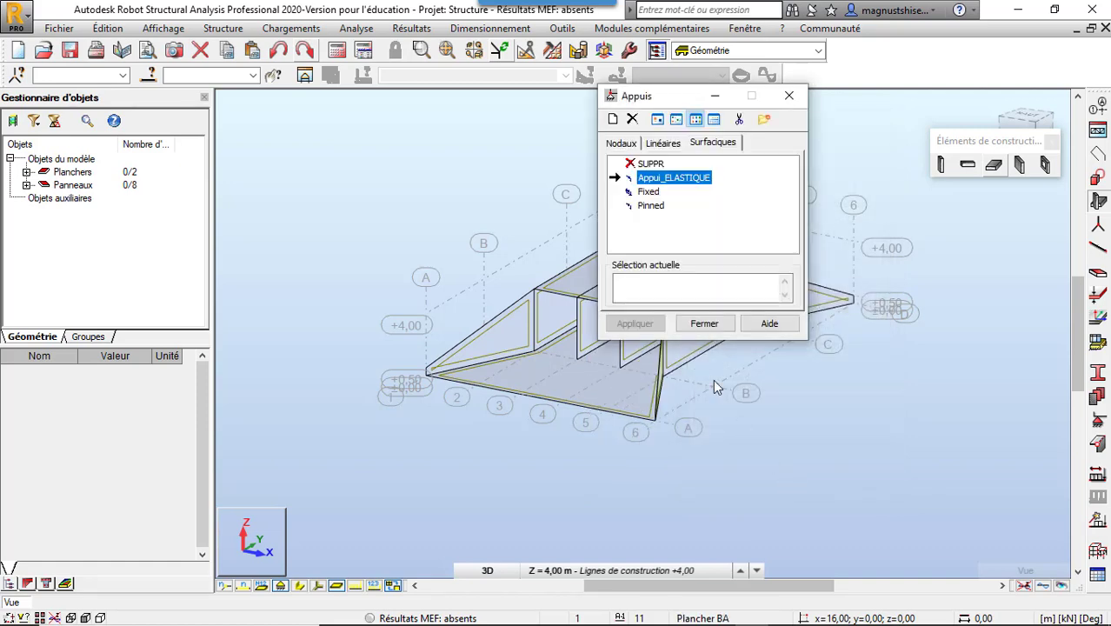
# Apply the Appui_ELASTIQUE planar support to the raft slab and close the support definition
pyautogui.click(639, 417)
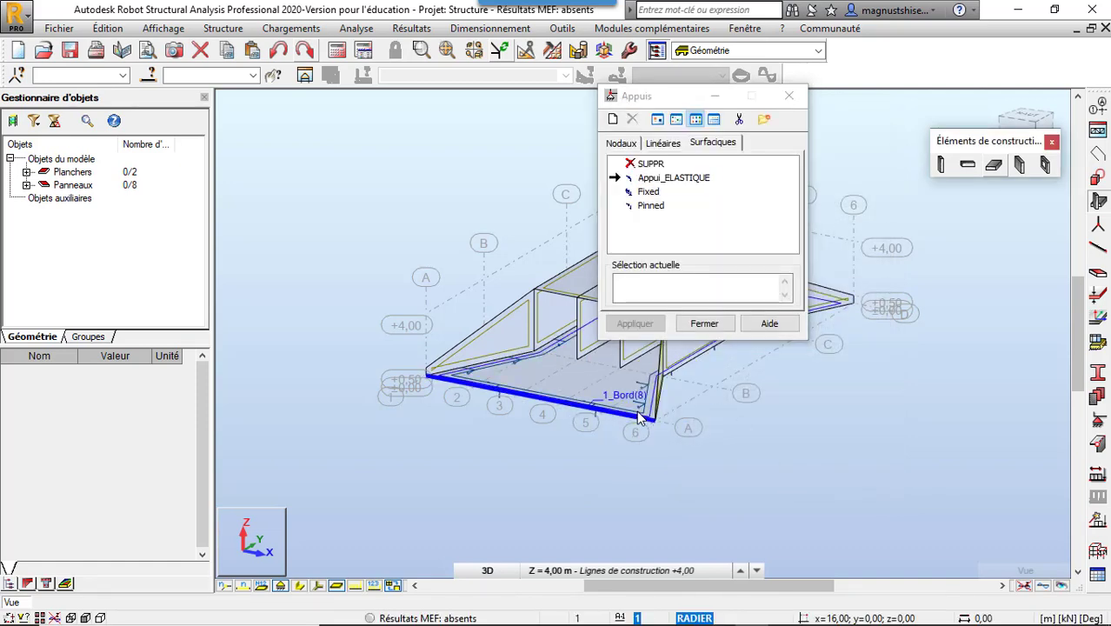
pyautogui.click(719, 329)
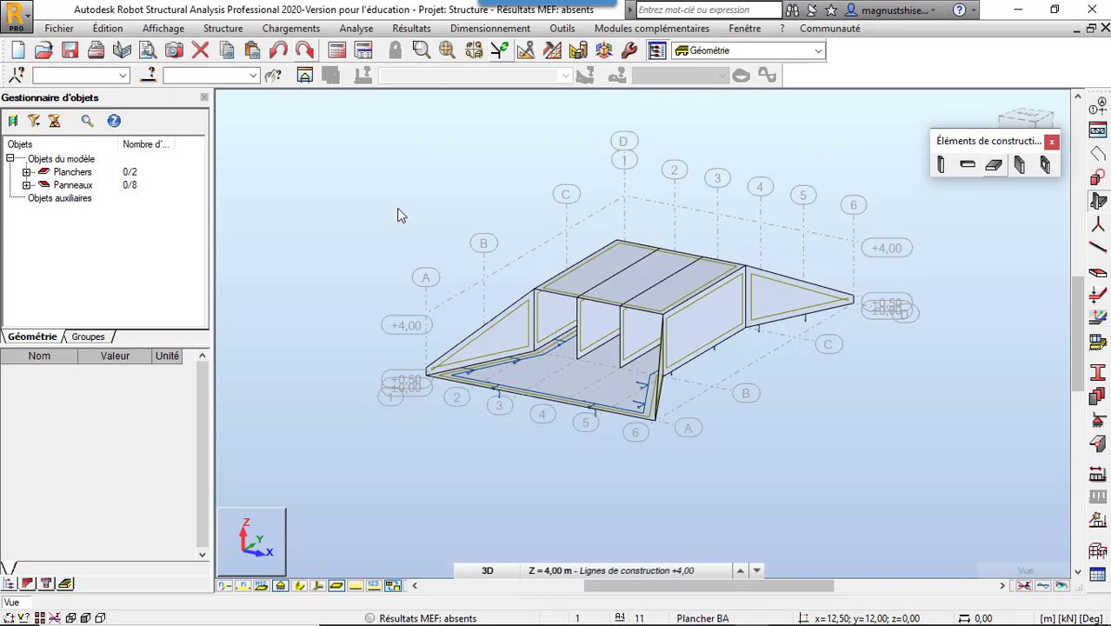
pyautogui.click(782, 612)
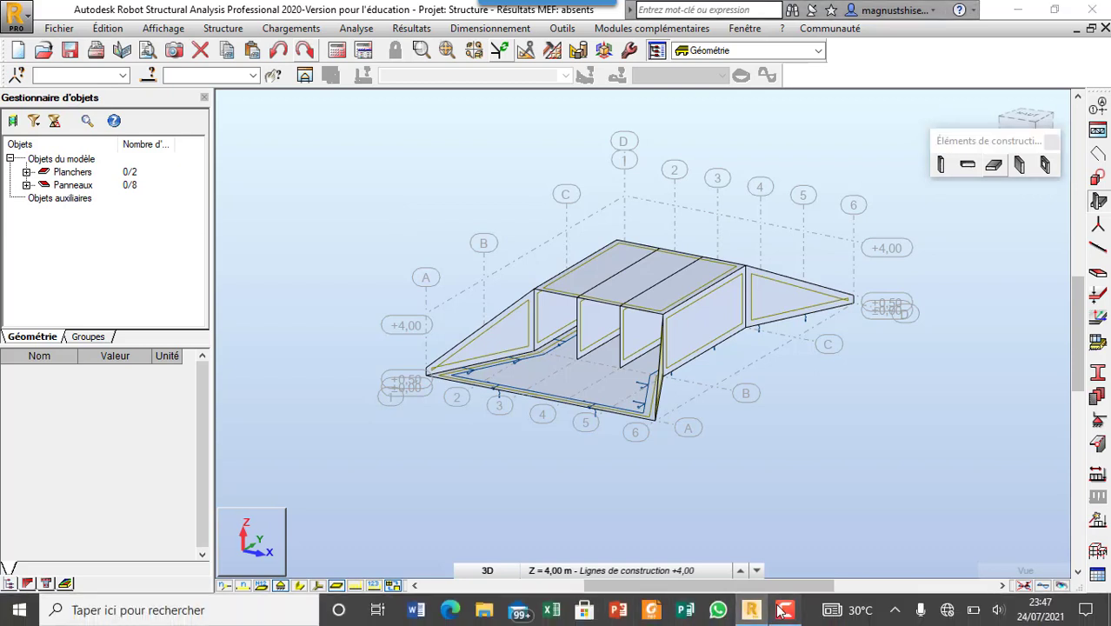
pyautogui.click(1075, 567)
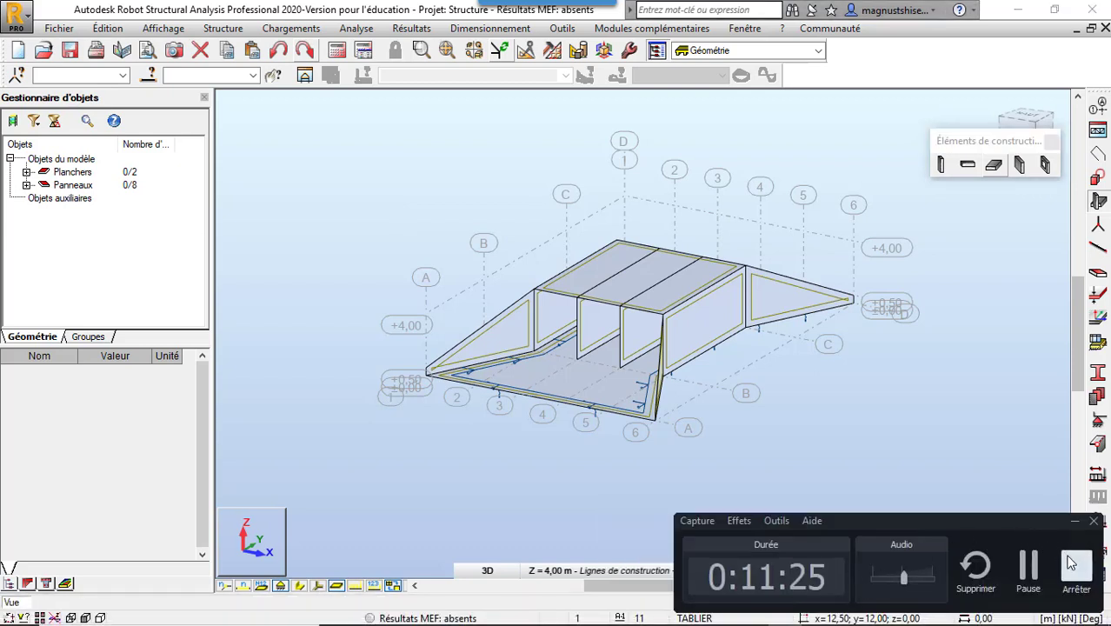